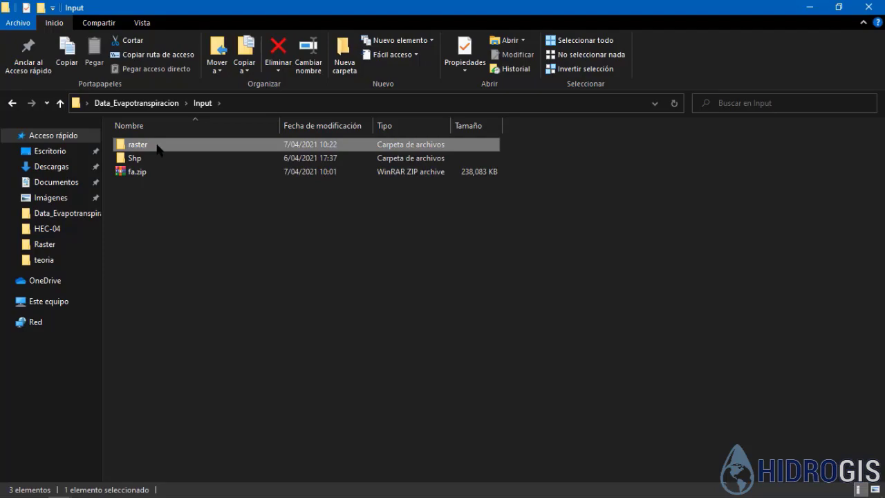
Review the precipitation and temperature raster files in the Ppr and TPr folders of the Input raster folder
{"action": "double_click", "coordinate": [158, 148]}
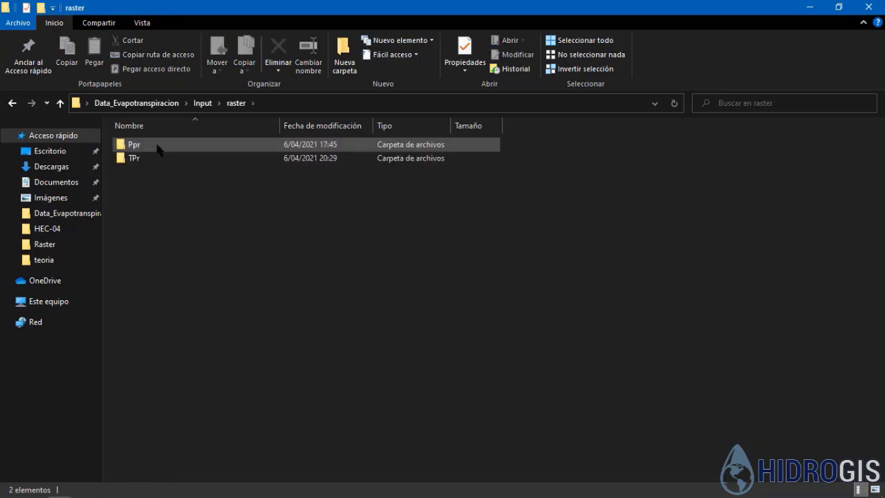
{"action": "double_click", "coordinate": [157, 148]}
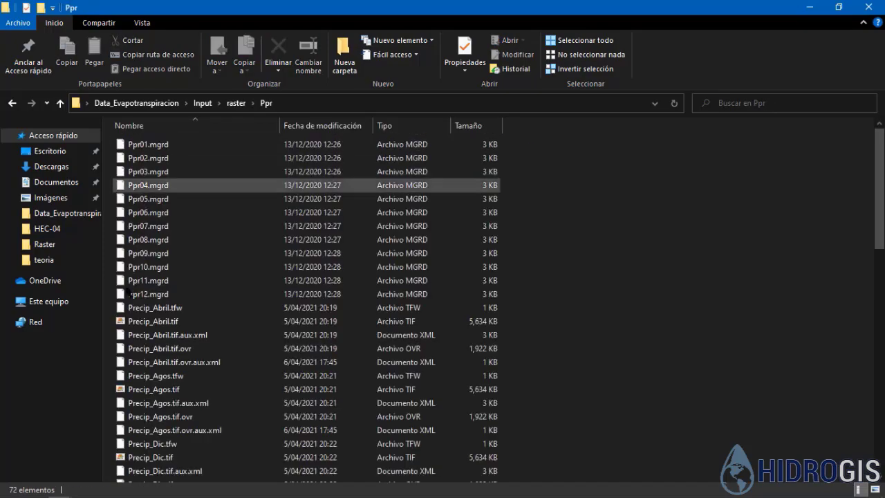
{"action": "left_click", "coordinate": [62, 105]}
{"action": "double_click", "coordinate": [133, 158]}
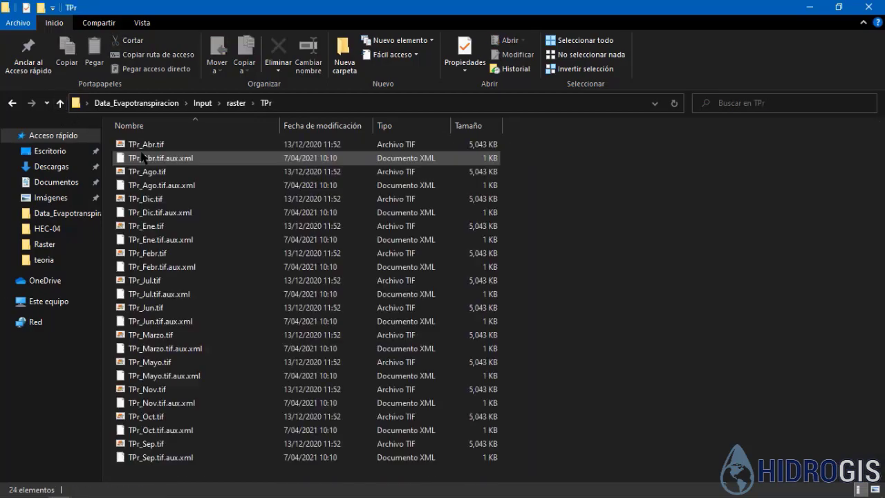
{"action": "left_click", "coordinate": [61, 104]}
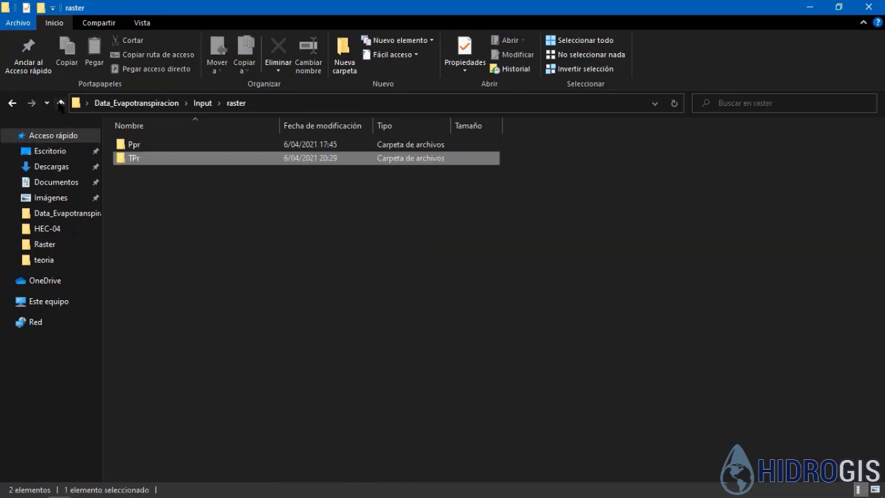
{"action": "left_click", "coordinate": [61, 103]}
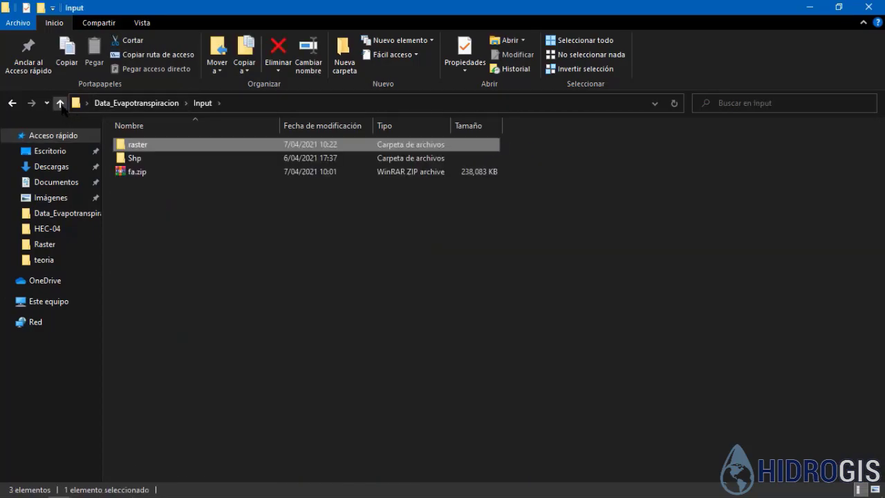
Review the shapefiles in the Shp folder and check the fa.zip archive in the Input folder
{"action": "double_click", "coordinate": [135, 159]}
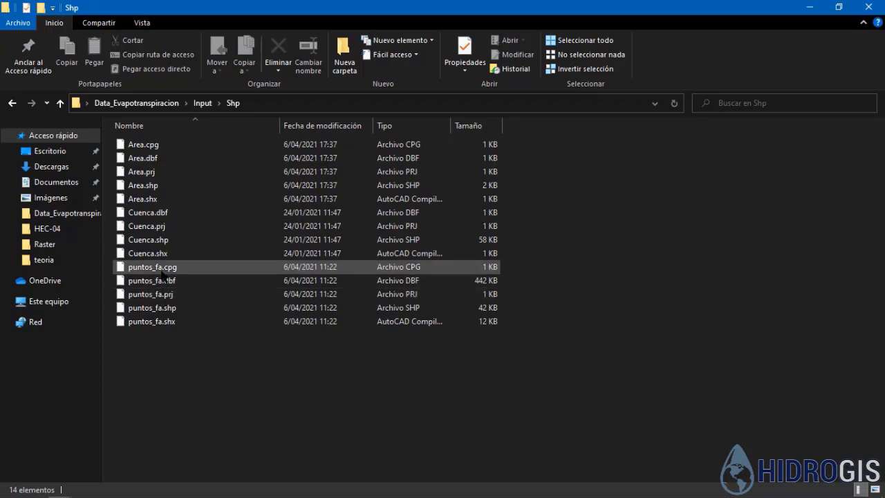
{"action": "left_click", "coordinate": [203, 103]}
{"action": "left_click", "coordinate": [143, 174]}
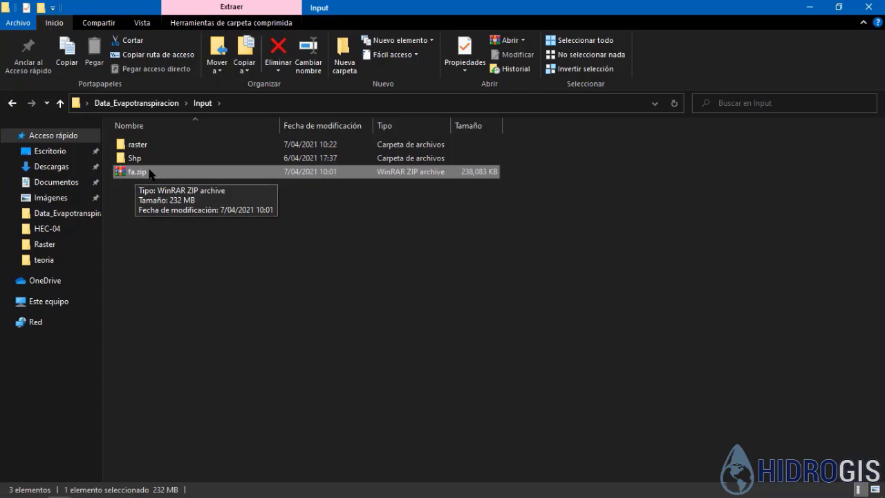
Review the contents of the Output folder in Data_Evapotranspiracion
{"action": "left_click", "coordinate": [151, 103]}
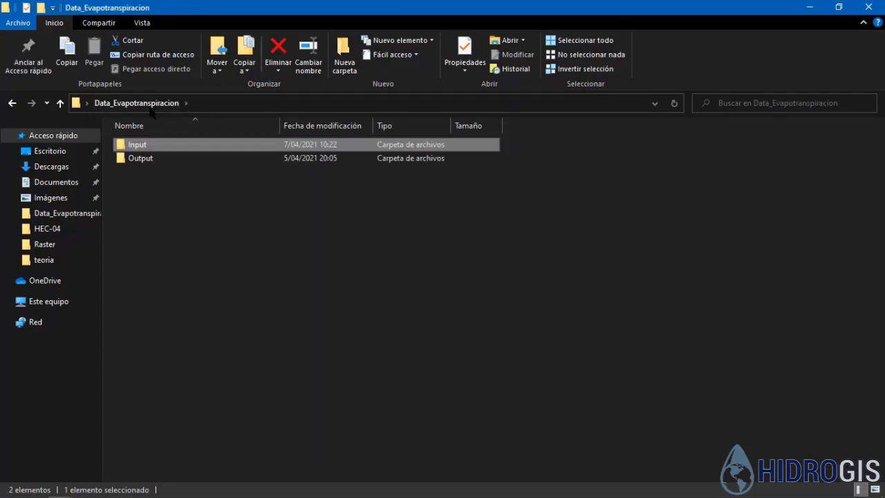
{"action": "double_click", "coordinate": [146, 157]}
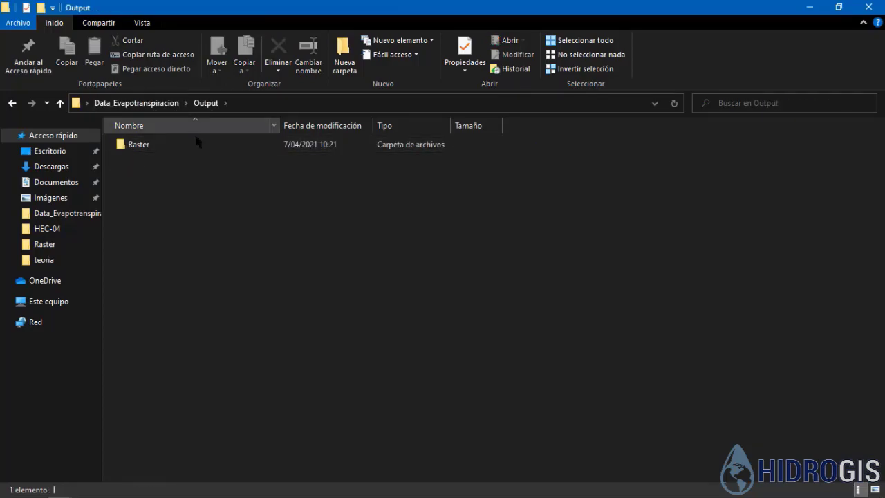
{"action": "left_click", "coordinate": [170, 145]}
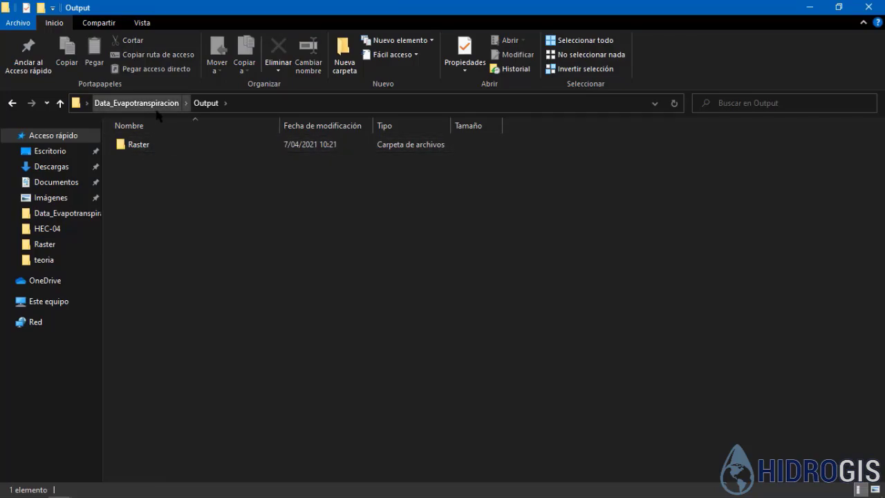
Minimize the file explorer and launch QGIS Desktop 3.16.4 from the desktop
{"action": "left_click", "coordinate": [810, 7]}
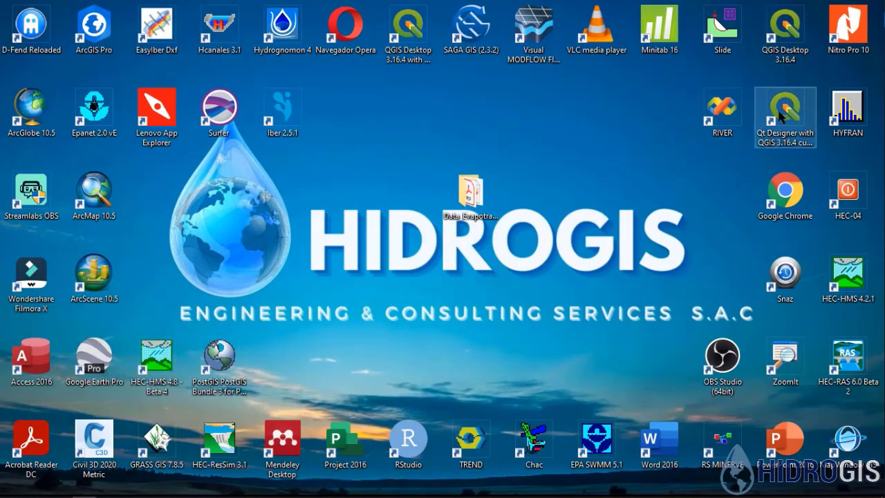
{"action": "left_click", "coordinate": [782, 62]}
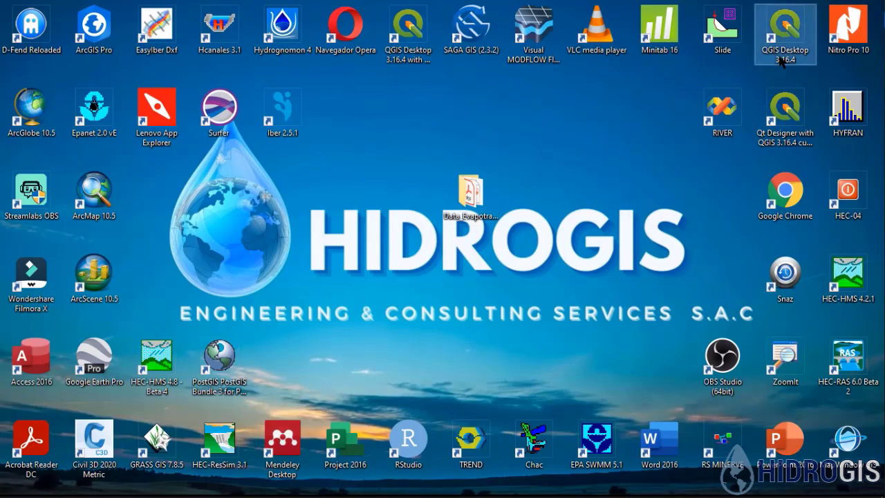
{"action": "double_click", "coordinate": [781, 62]}
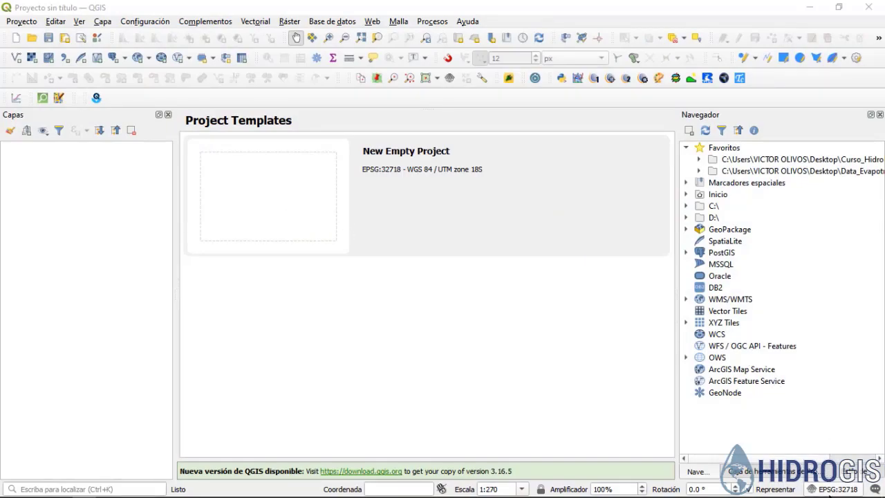
Set the project coordinate system to WGS 84 / UTM zone 18S (EPSG:32718) and open a new empty project
{"action": "left_click", "coordinate": [832, 488]}
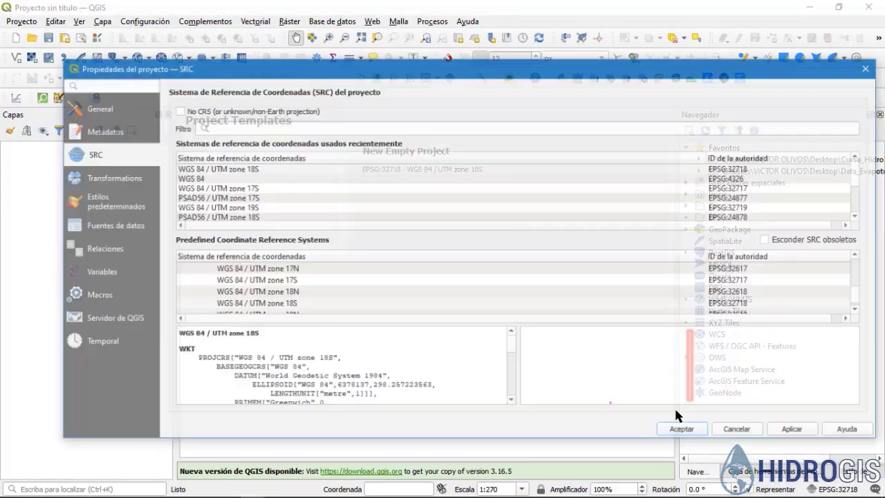
{"action": "left_click", "coordinate": [255, 170]}
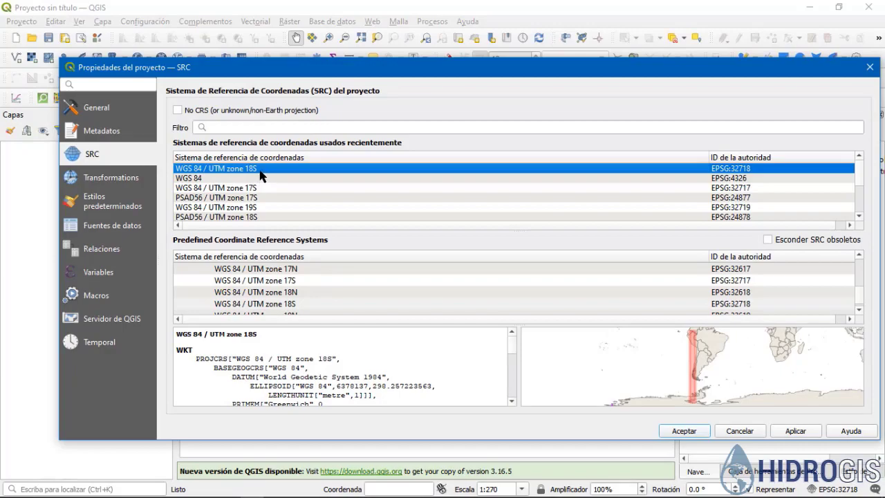
{"action": "left_click", "coordinate": [684, 433]}
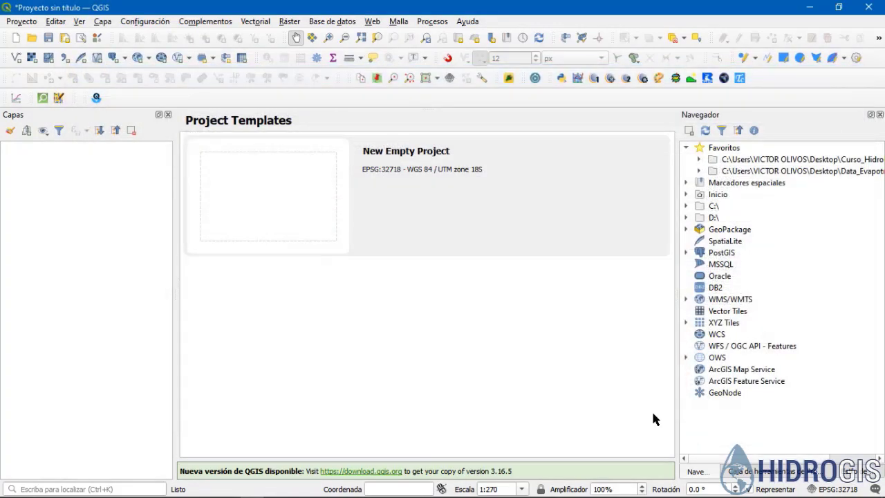
{"action": "double_click", "coordinate": [435, 192]}
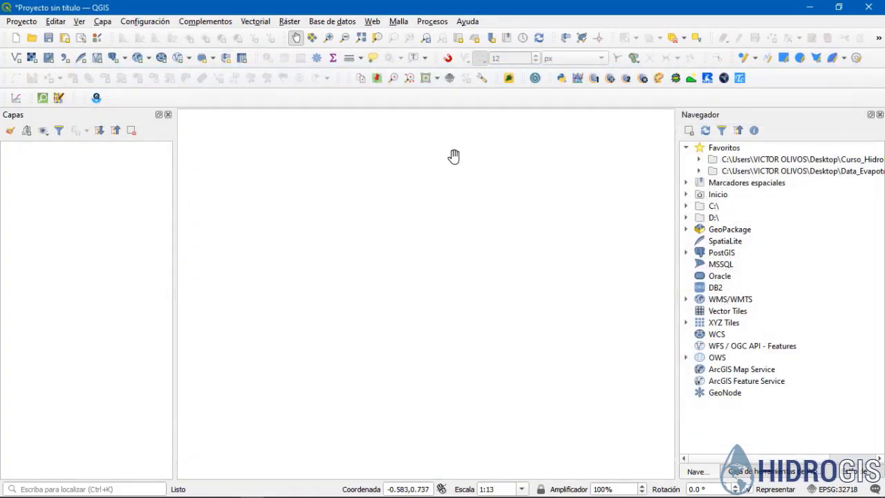
Add Area.shp and Cuenca.shp to the map from Desktop/Data_Evapotranspiracion/Input/Shp, with Cuenca above Area
{"action": "left_click", "coordinate": [687, 197]}
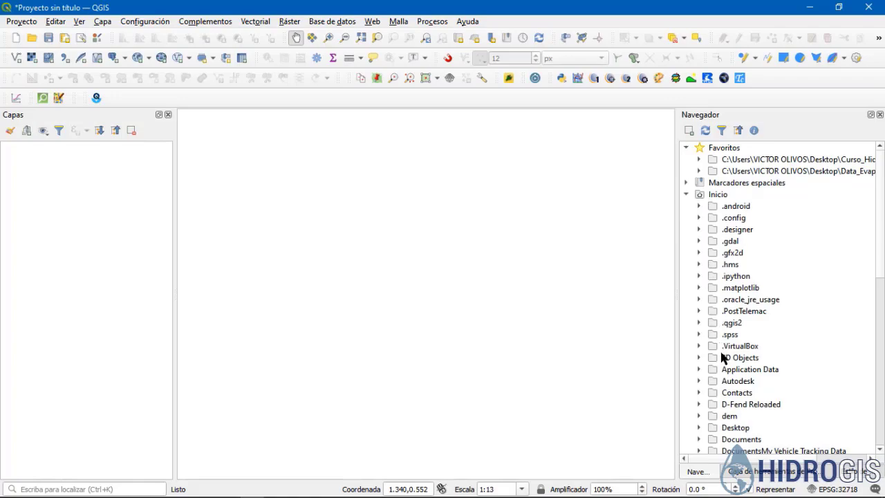
{"action": "left_click", "coordinate": [698, 428]}
{"action": "scroll", "coordinate": [747, 339], "scroll_direction": "down", "scroll_amount": 2}
{"action": "scroll", "coordinate": [750, 336], "scroll_direction": "down", "scroll_amount": 3}
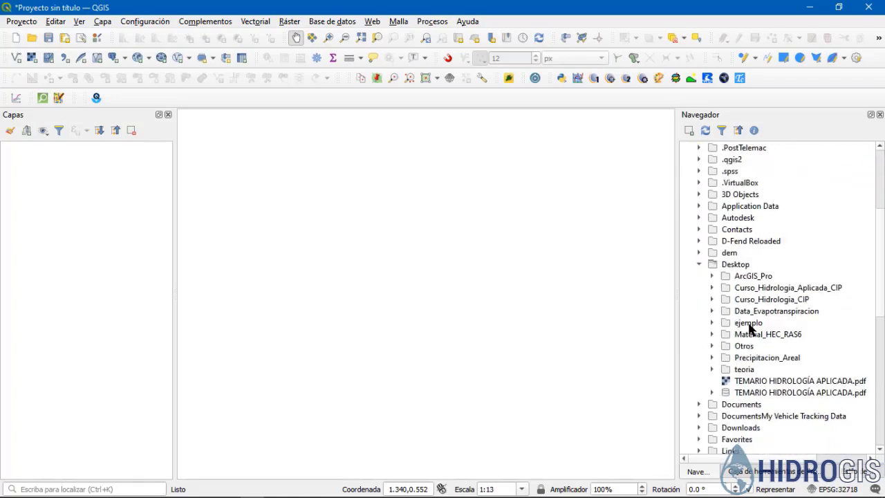
{"action": "left_click", "coordinate": [752, 313]}
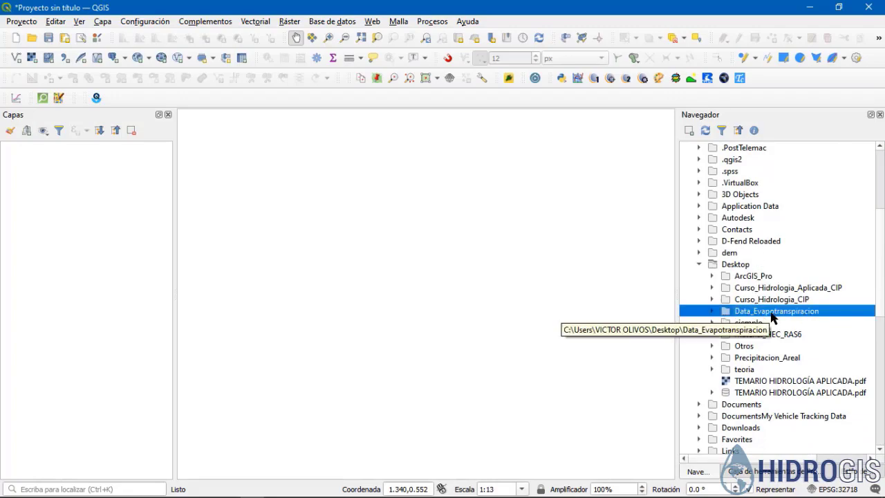
{"action": "left_click", "coordinate": [712, 311]}
{"action": "left_click", "coordinate": [756, 325]}
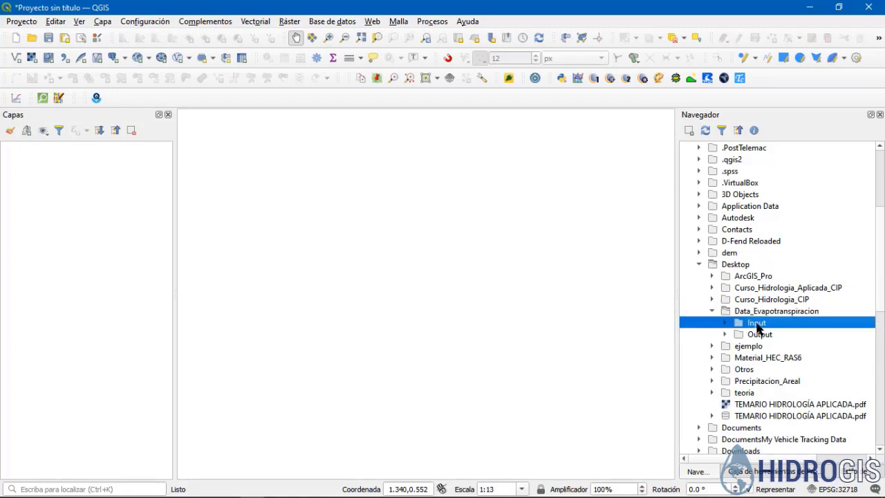
{"action": "left_click", "coordinate": [724, 323]}
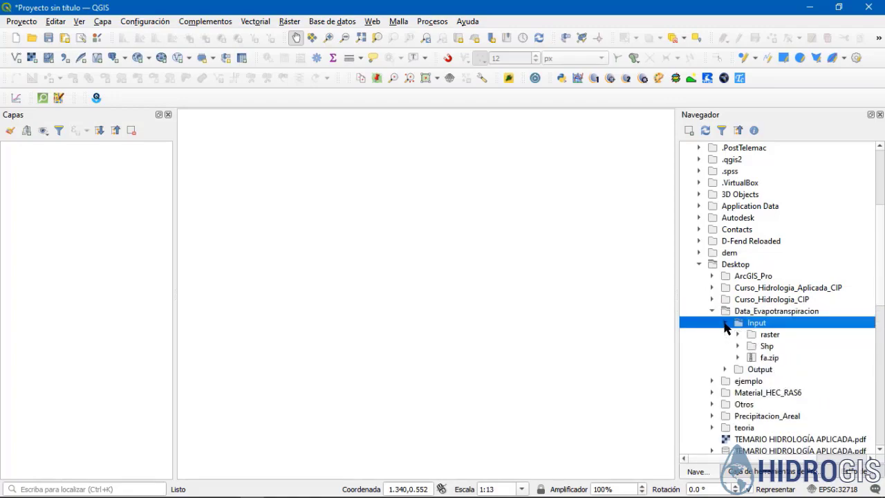
{"action": "scroll", "coordinate": [722, 317], "scroll_direction": "down", "scroll_amount": 2}
{"action": "left_click", "coordinate": [737, 299]}
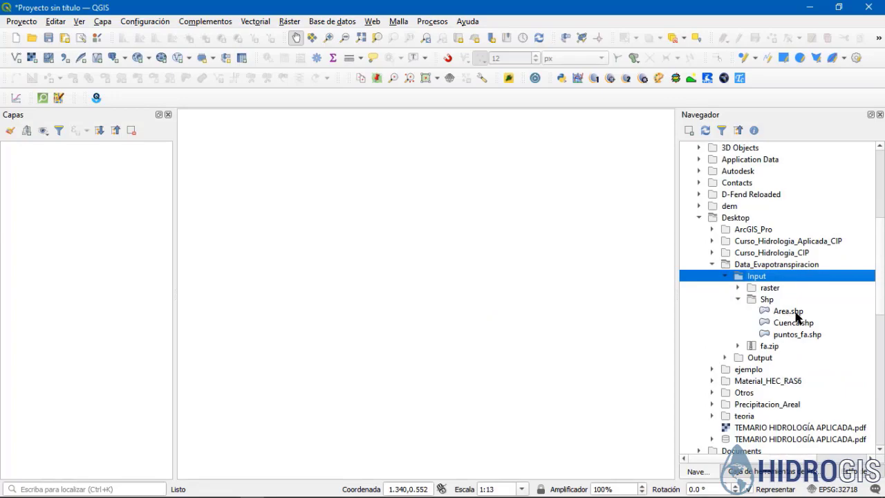
{"action": "left_click_drag", "start_coordinate": [795, 314], "coordinate": [431, 282]}
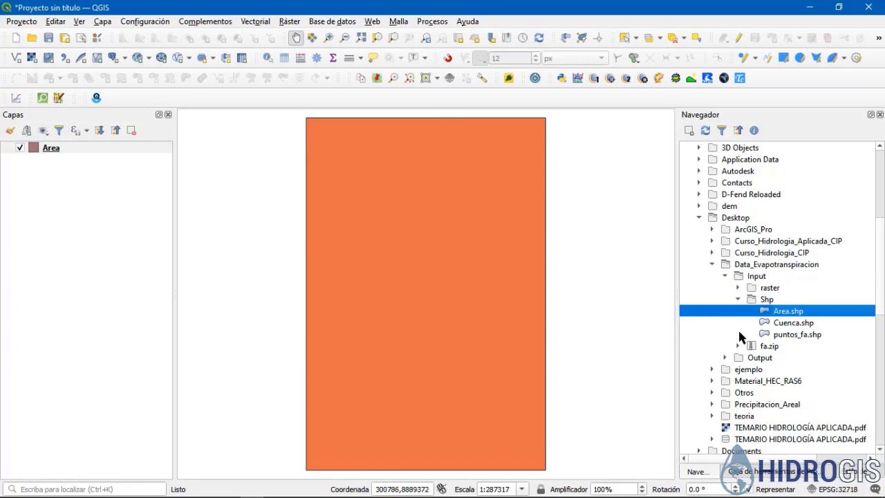
{"action": "mouse_move", "coordinate": [790, 325]}
{"action": "left_mouse_down"}
{"action": "mouse_move", "coordinate": [542, 304]}
{"action": "mouse_move", "coordinate": [376, 268]}
{"action": "left_mouse_up"}
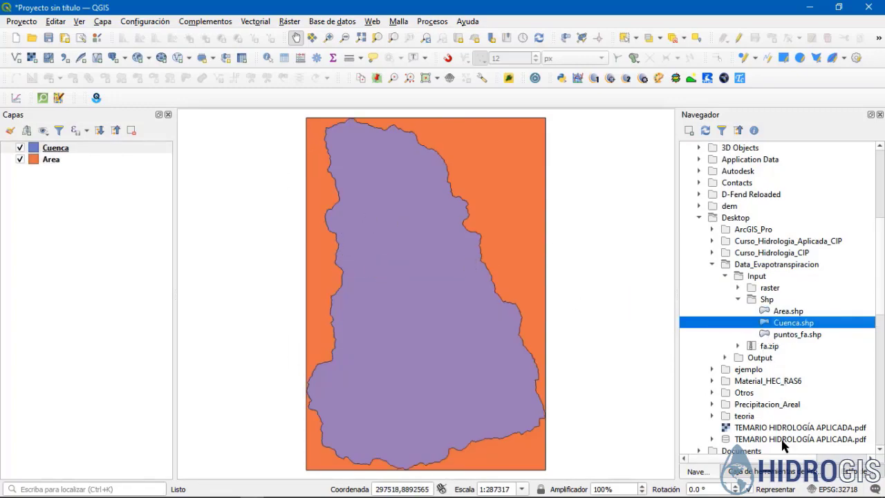
Style the Cuenca layer with no fill and an orange-red outline 0.66 mm wide
{"action": "left_click", "coordinate": [855, 472]}
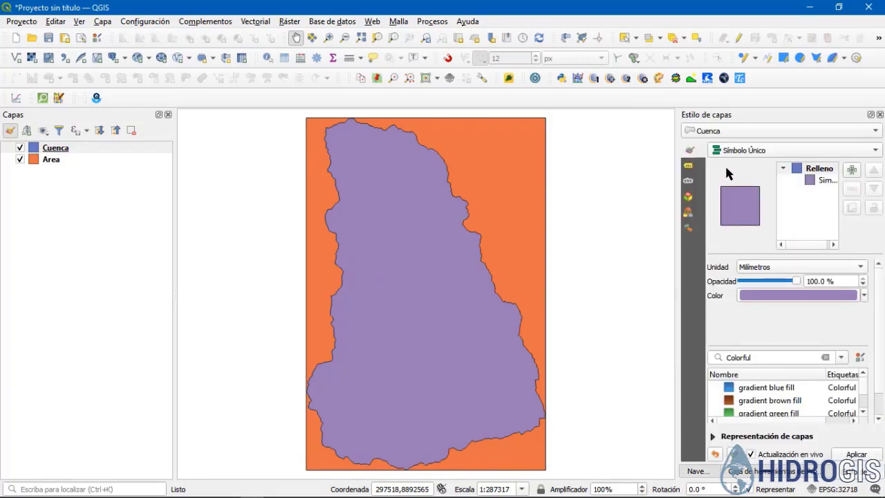
{"action": "left_click", "coordinate": [745, 152]}
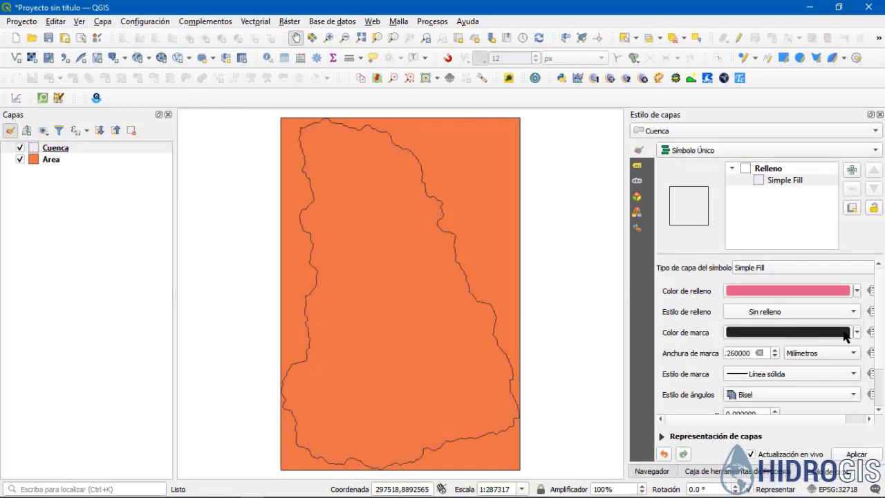
{"action": "left_click", "coordinate": [857, 332]}
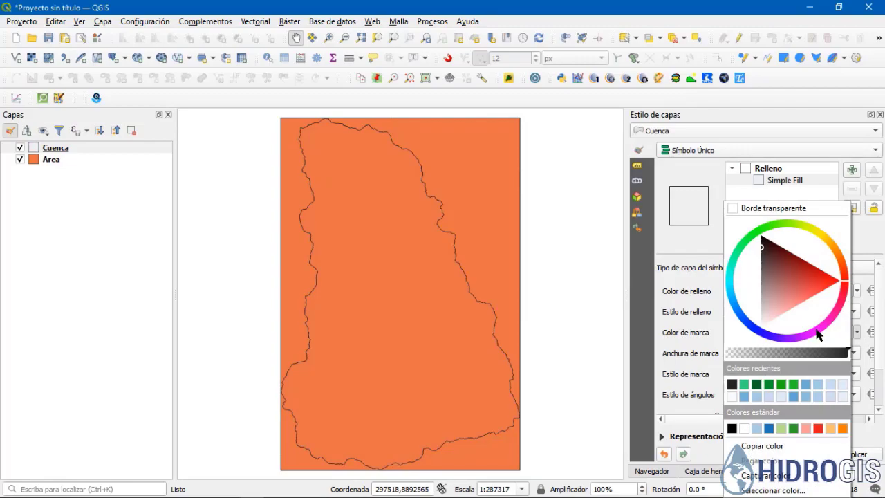
{"action": "left_click", "coordinate": [839, 286]}
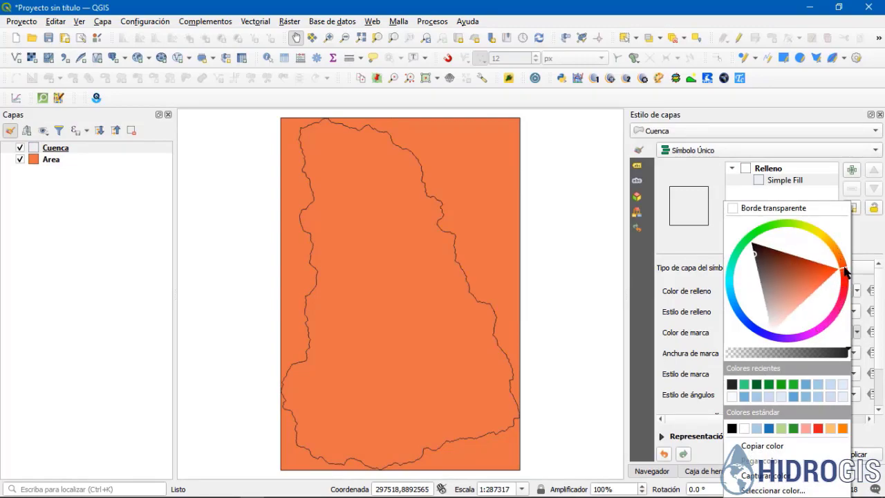
{"action": "left_click", "coordinate": [695, 237]}
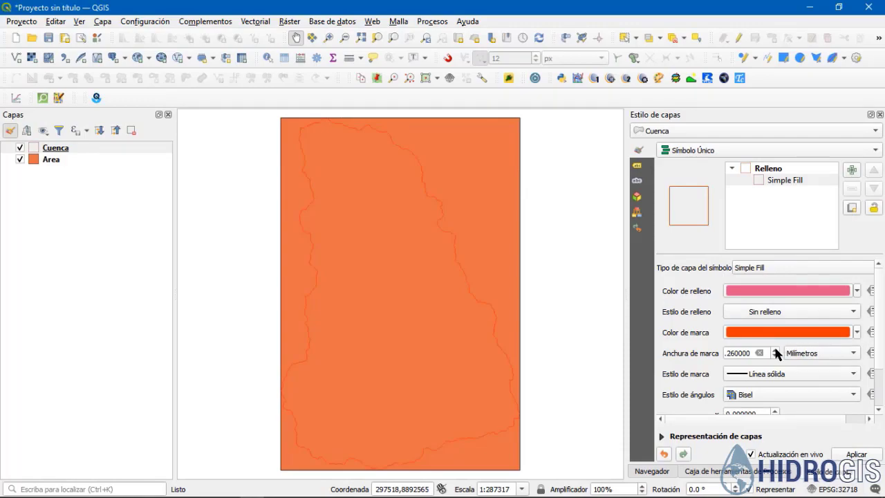
{"action": "scroll", "coordinate": [775, 352], "scroll_direction": "up", "scroll_amount": 3}
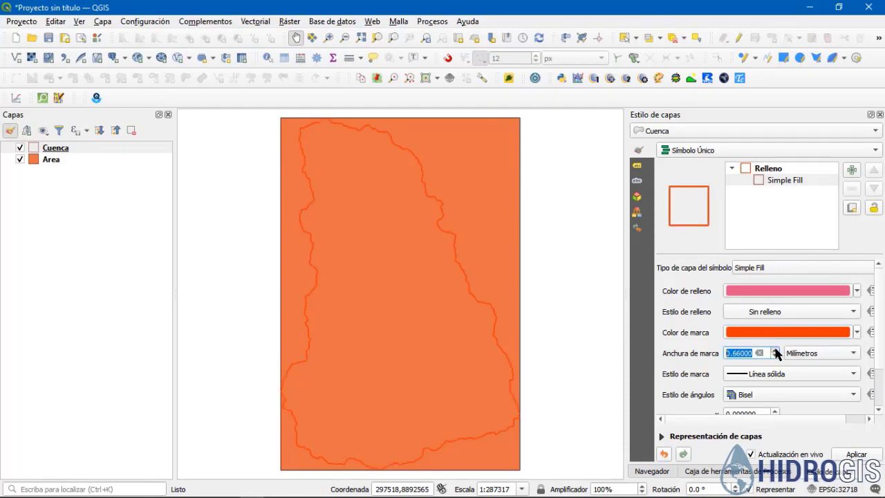
Style the Area layer with no fill and a purple outline 0.86 mm wide
{"action": "left_click", "coordinate": [48, 160]}
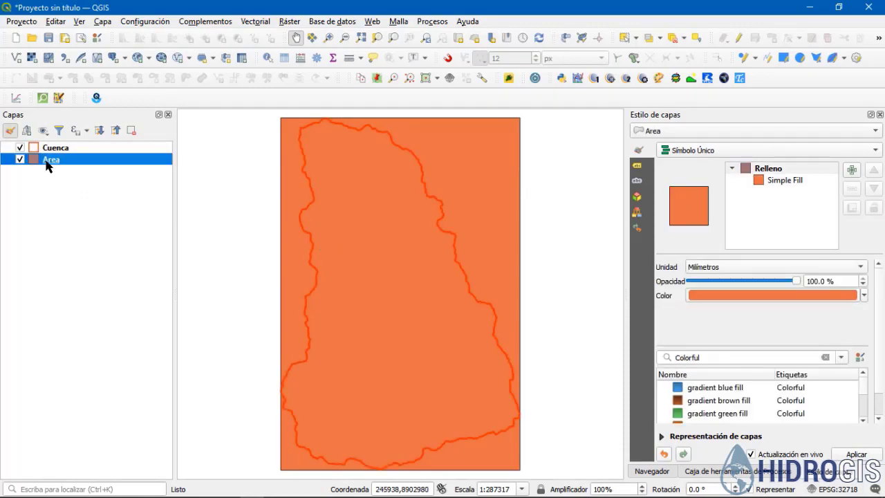
{"action": "left_click", "coordinate": [783, 181]}
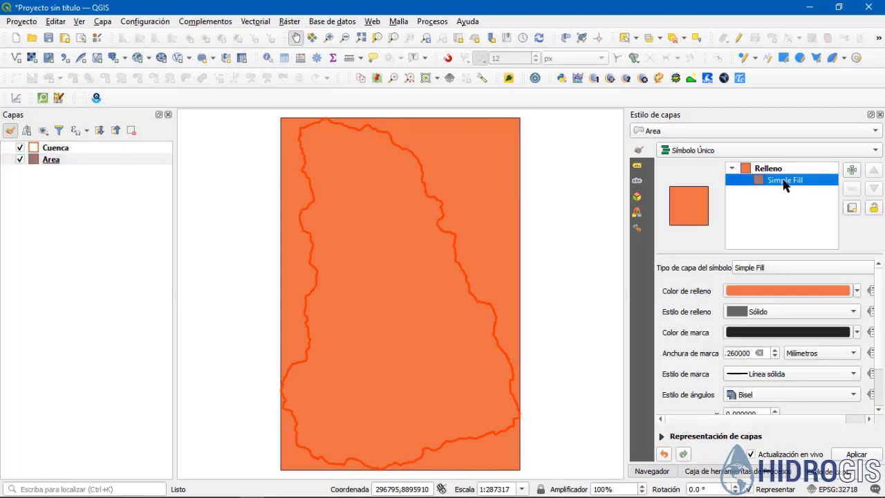
{"action": "left_click", "coordinate": [756, 312]}
{"action": "left_click", "coordinate": [756, 314]}
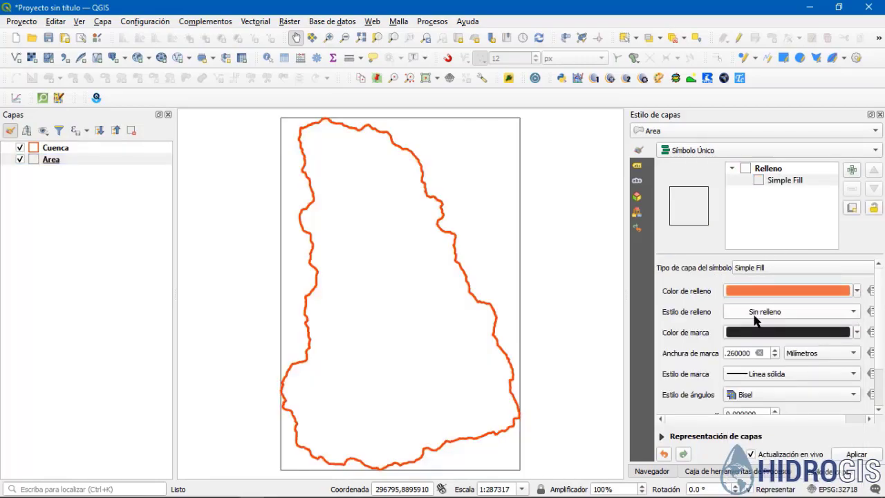
{"action": "left_click", "coordinate": [857, 331]}
{"action": "left_click", "coordinate": [801, 338]}
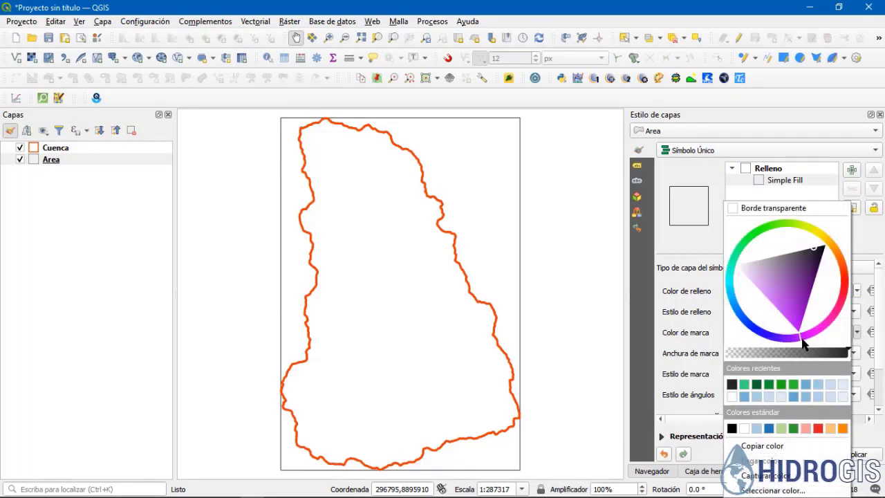
{"action": "left_click_drag", "start_coordinate": [793, 313], "coordinate": [793, 333]}
{"action": "left_click", "coordinate": [702, 258]}
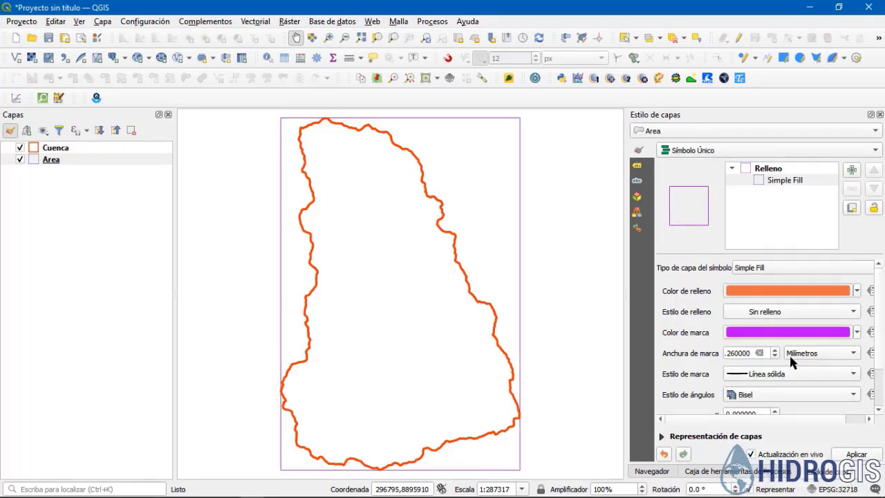
{"action": "left_click", "coordinate": [775, 351]}
{"action": "left_click", "coordinate": [774, 351]}
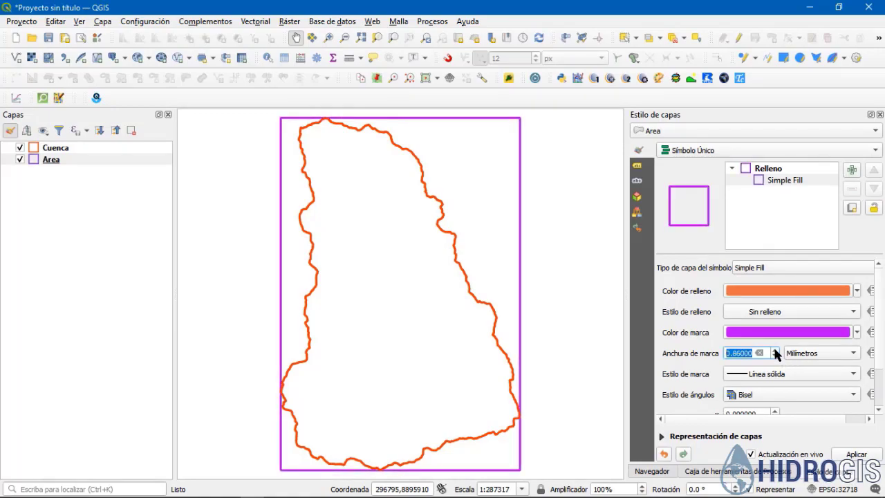
{"action": "left_click_drag", "start_coordinate": [397, 282], "coordinate": [396, 279]}
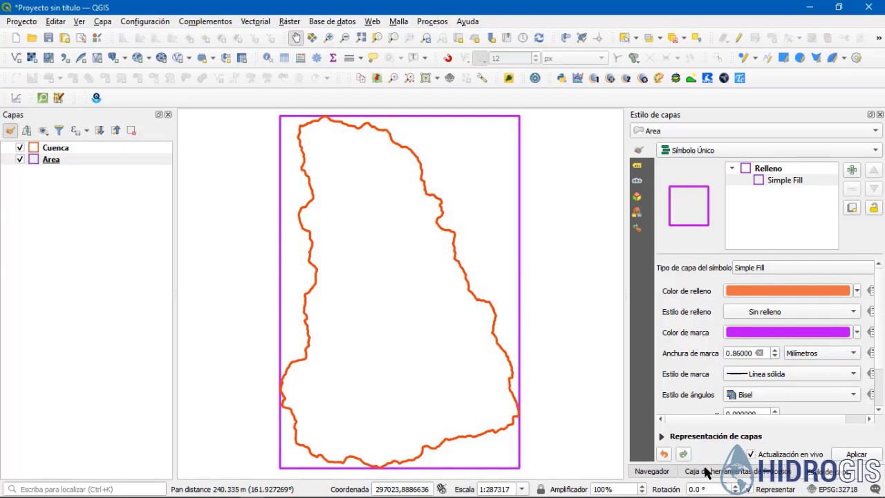
Add all twelve monthly TPr rasters, TPr_Abr.tif through TPr_Sep.tif, to the map from Data_Evapotranspiracion/Input/raster/TPr
{"action": "left_click", "coordinate": [659, 473]}
{"action": "left_click", "coordinate": [718, 290]}
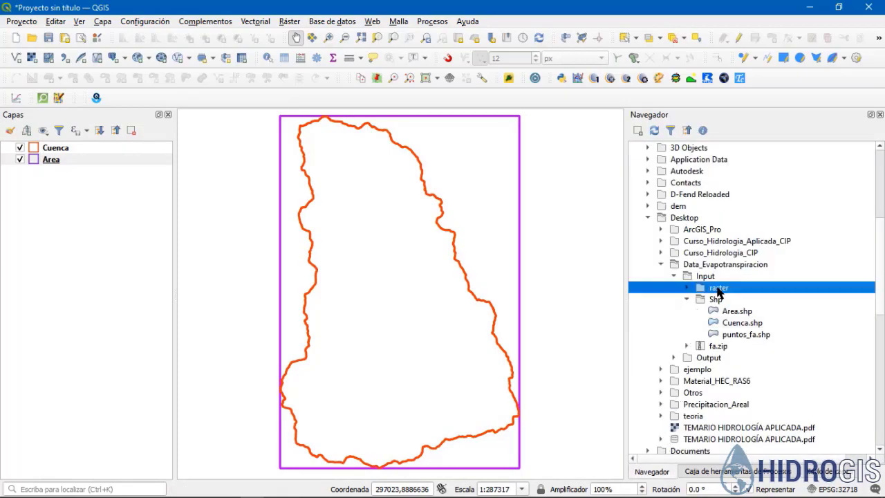
{"action": "left_click", "coordinate": [686, 290]}
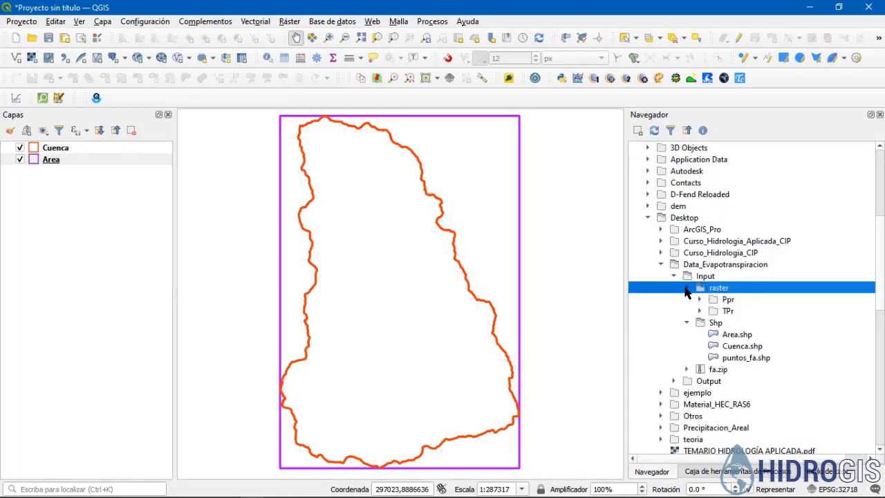
{"action": "left_click", "coordinate": [727, 314]}
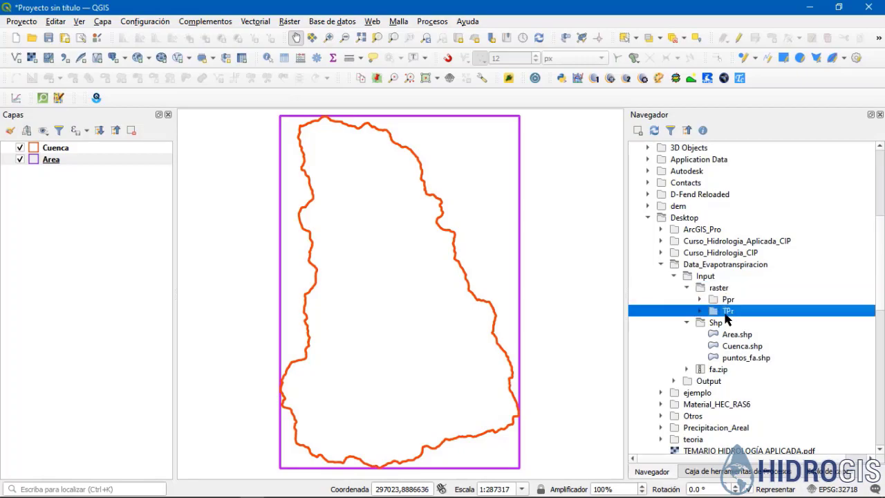
{"action": "left_click", "coordinate": [700, 311]}
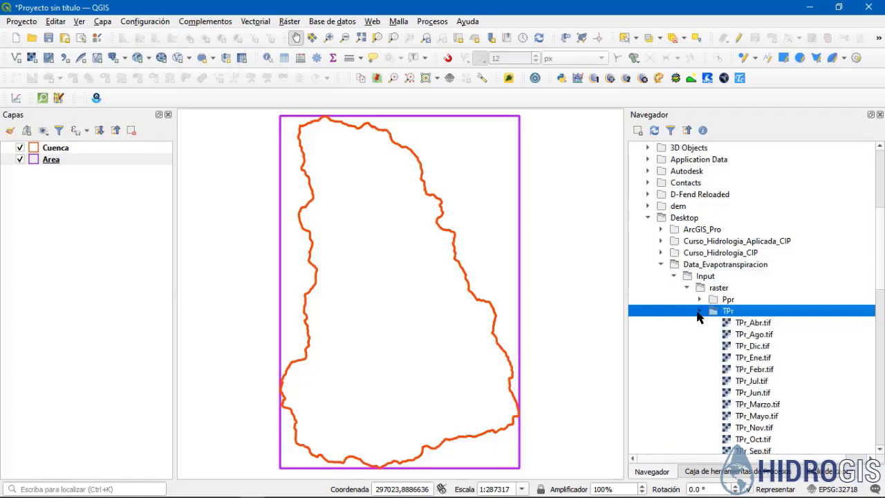
{"action": "scroll", "coordinate": [725, 315], "scroll_direction": "down", "scroll_amount": 2}
{"action": "scroll", "coordinate": [732, 309], "scroll_direction": "down", "scroll_amount": 1}
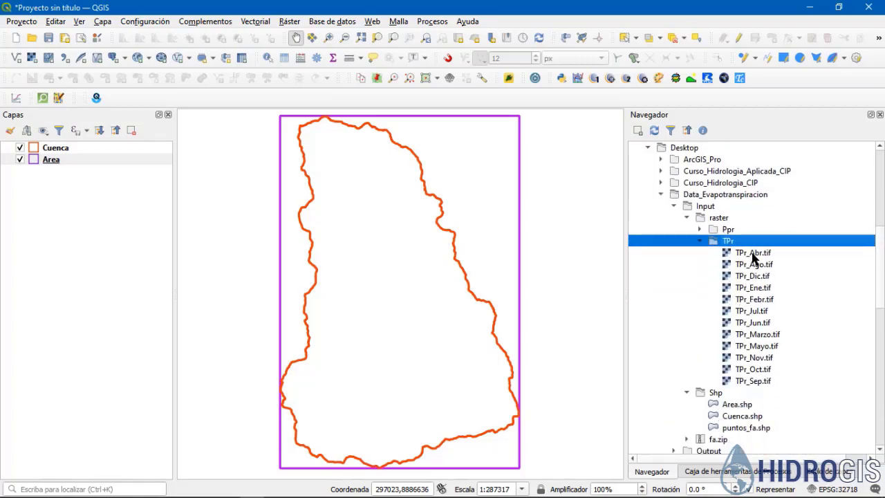
{"action": "left_click", "coordinate": [755, 253]}
{"action": "left_click", "coordinate": [753, 277]}
{"action": "left_click", "coordinate": [753, 300]}
{"action": "left_click", "coordinate": [755, 358]}
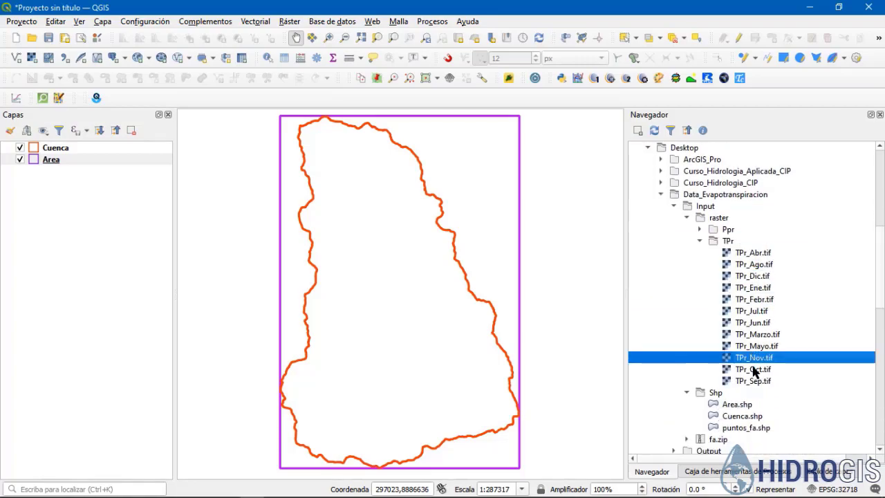
{"action": "left_click", "coordinate": [755, 381]}
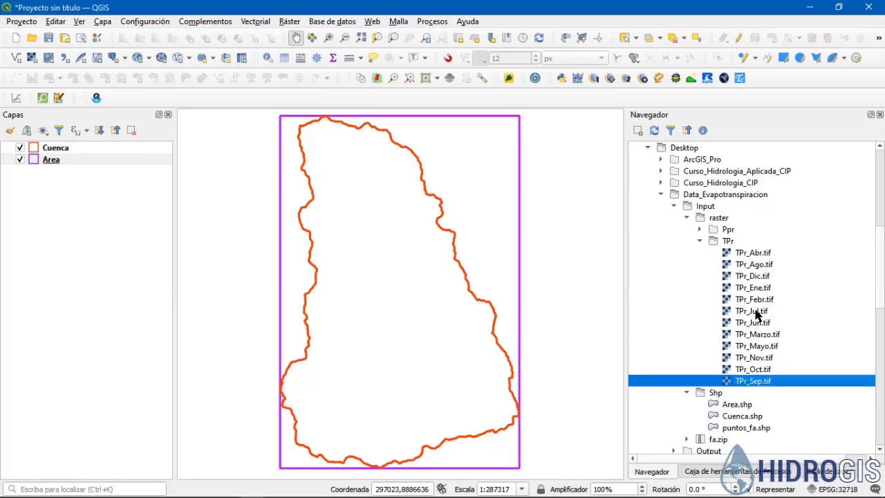
{"action": "left_click", "coordinate": [755, 253], "text": "shift"}
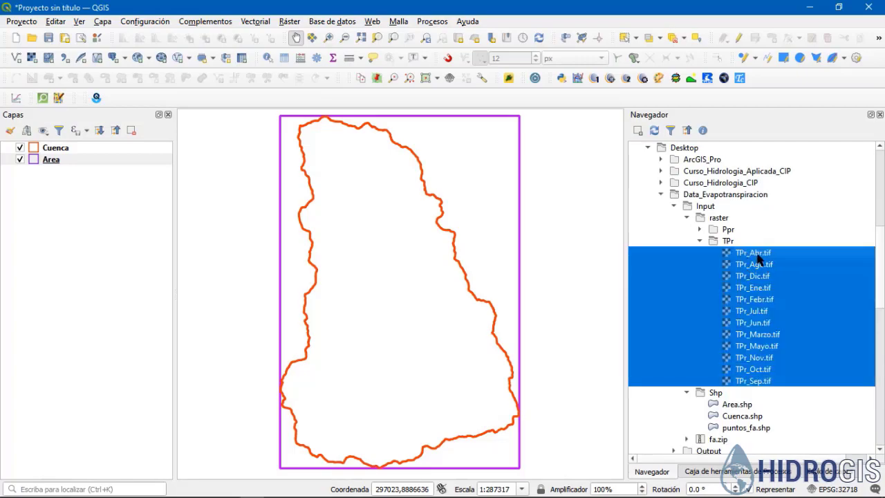
{"action": "left_click_drag", "start_coordinate": [755, 255], "coordinate": [311, 244]}
Arrange the TPr raster layers in calendar order from TPr_Ene to TPr_Dic, below the Cuenca and Area layers
{"action": "mouse_move", "coordinate": [49, 160]}
{"action": "left_mouse_down"}
{"action": "mouse_move", "coordinate": [57, 315]}
{"action": "mouse_move", "coordinate": [47, 306]}
{"action": "mouse_move", "coordinate": [55, 288]}
{"action": "mouse_move", "coordinate": [53, 150]}
{"action": "mouse_move", "coordinate": [58, 156]}
{"action": "left_mouse_up"}
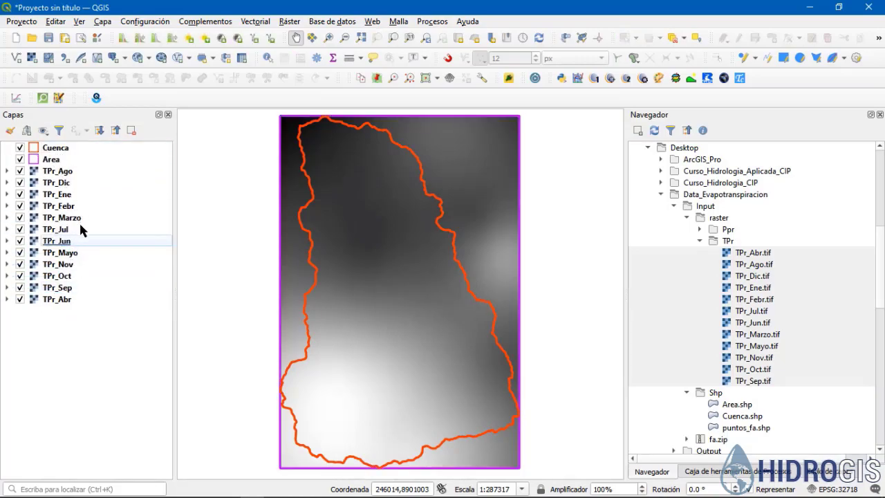
{"action": "left_click_drag", "start_coordinate": [61, 301], "coordinate": [55, 224]}
{"action": "left_click_drag", "start_coordinate": [62, 264], "coordinate": [55, 235]}
{"action": "left_click_drag", "start_coordinate": [61, 264], "coordinate": [54, 245]}
{"action": "left_click_drag", "start_coordinate": [65, 171], "coordinate": [59, 258]}
{"action": "left_click_drag", "start_coordinate": [65, 300], "coordinate": [61, 271]}
{"action": "left_click_drag", "start_coordinate": [63, 288], "coordinate": [57, 209]}
{"action": "left_click_drag", "start_coordinate": [58, 171], "coordinate": [56, 308]}
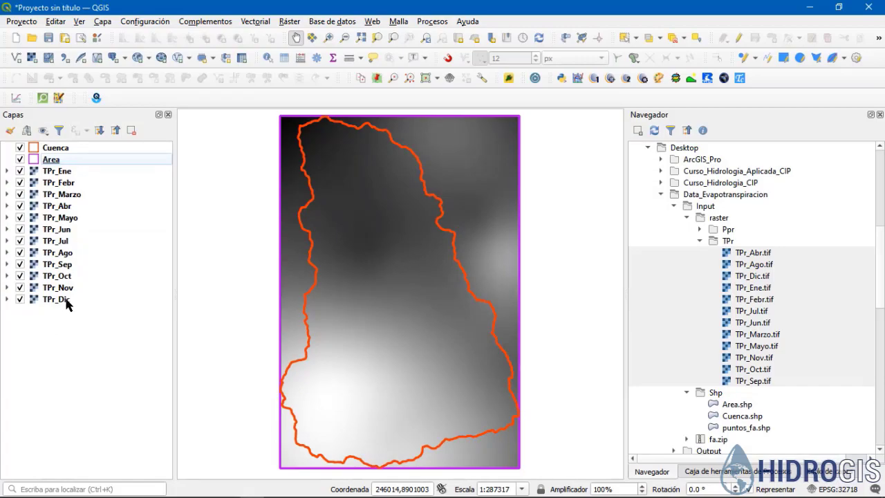
Group the twelve TPr raster layers, from TPr_Ene to TPr_Dic, into a group named Temperatura_Prom
{"action": "left_click", "coordinate": [65, 300]}
{"action": "left_click", "coordinate": [66, 173], "text": "shift"}
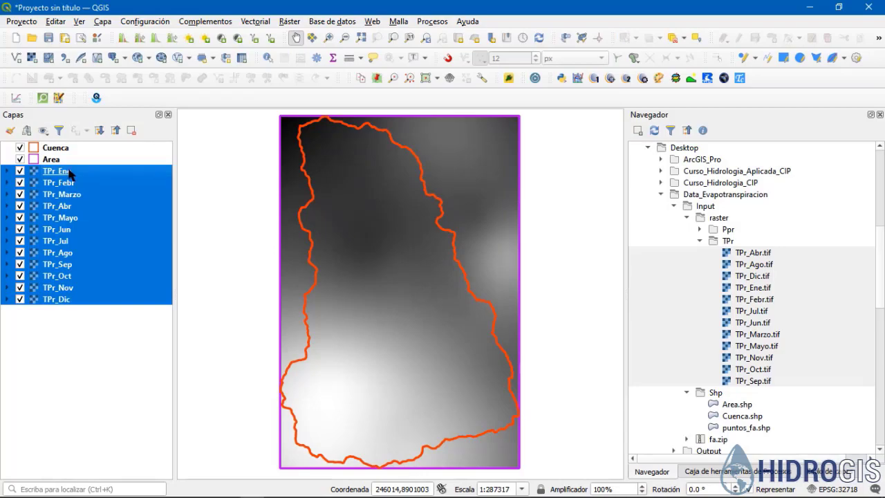
{"action": "right_click", "coordinate": [67, 174]}
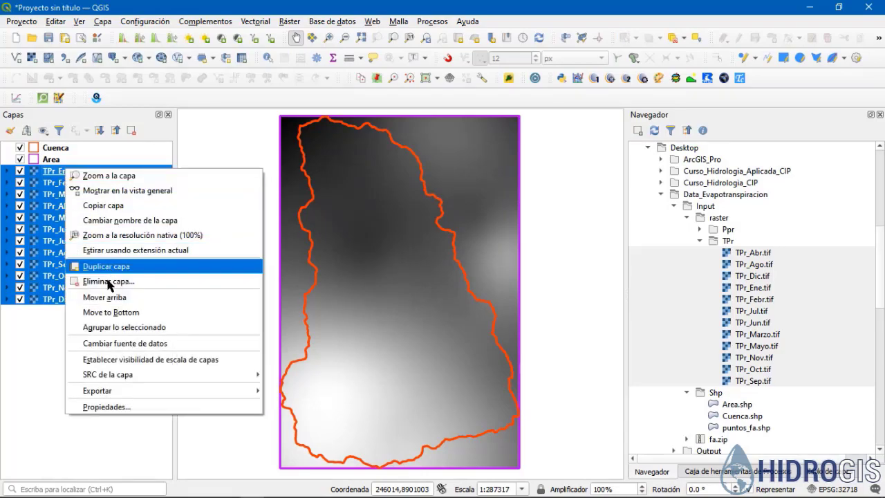
{"action": "left_click", "coordinate": [116, 327]}
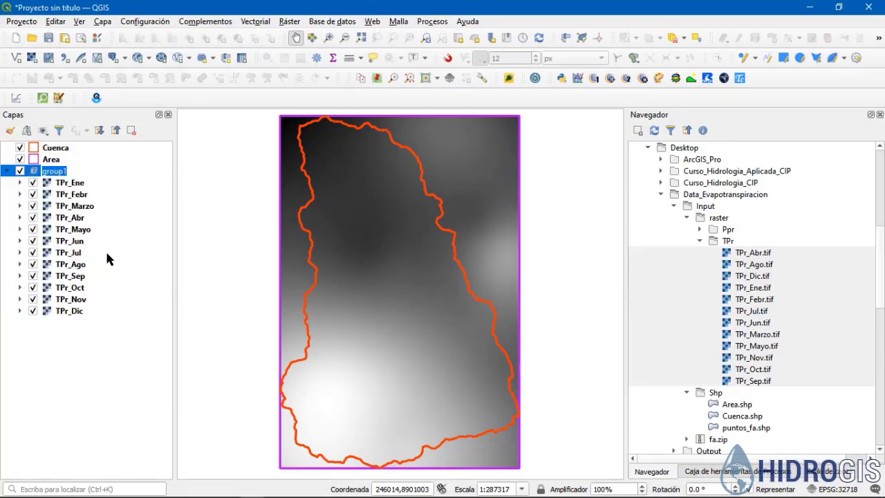
{"action": "type", "text": "Temperatura_Prom"}
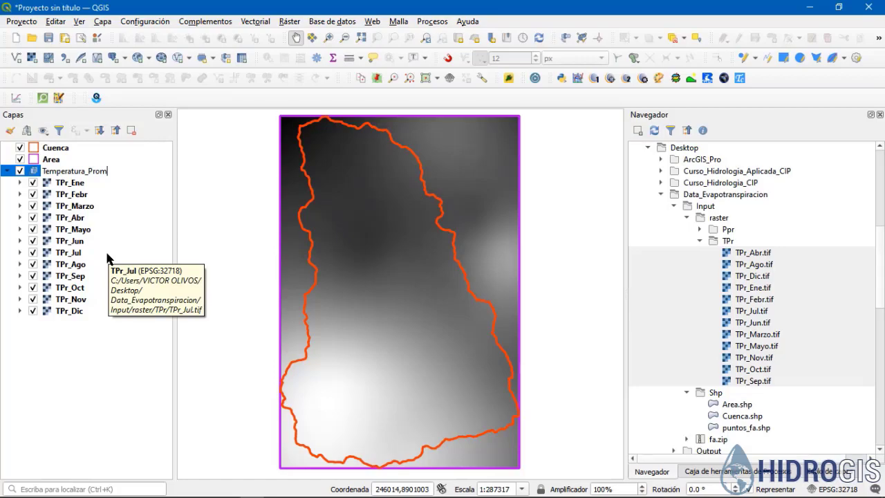
{"action": "key", "text": "Return"}
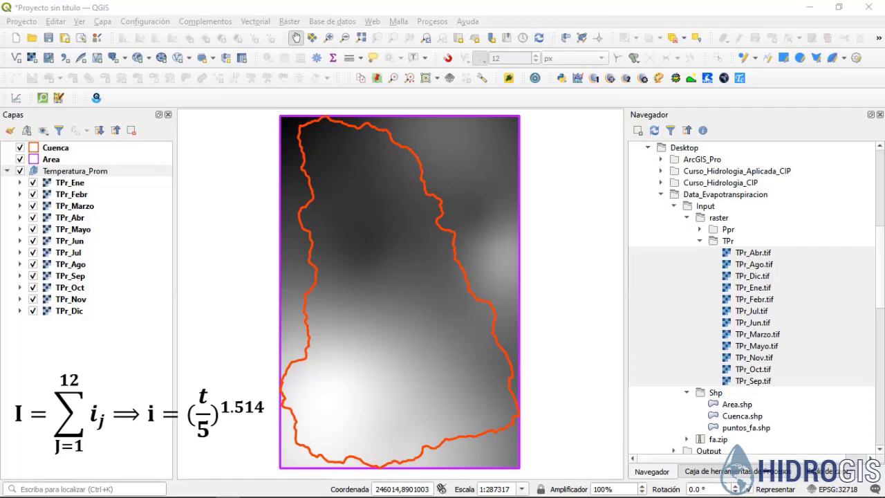
Start a Raster Calculator expression with the January heat-index term ( ( "TPr_Ene@1" / 5 ) ^ 1.514 )
{"action": "left_click", "coordinate": [502, 13]}
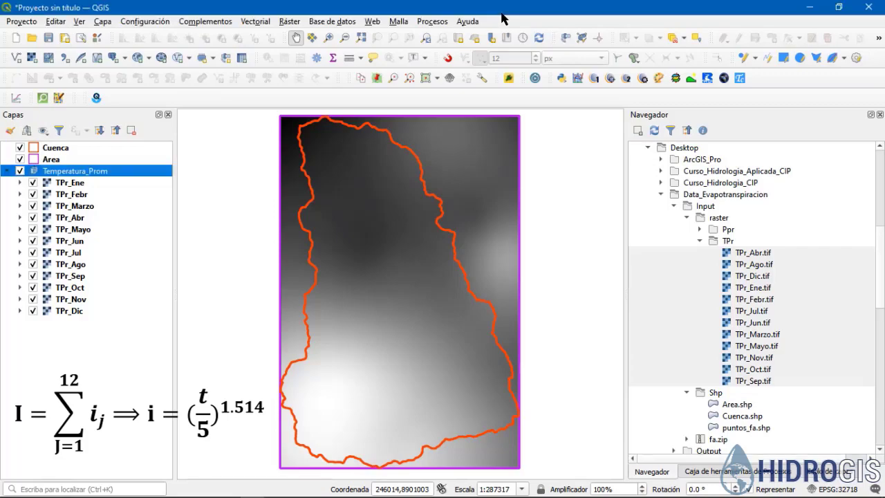
{"action": "left_click", "coordinate": [291, 22]}
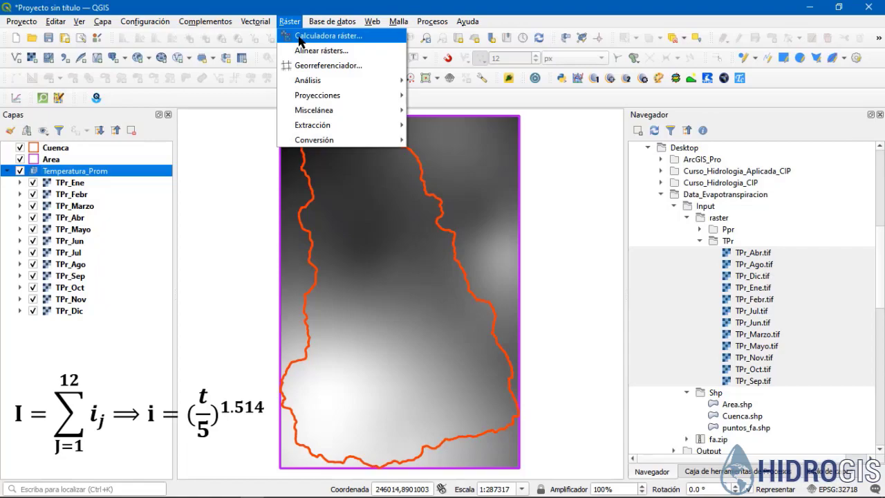
{"action": "left_click", "coordinate": [301, 38]}
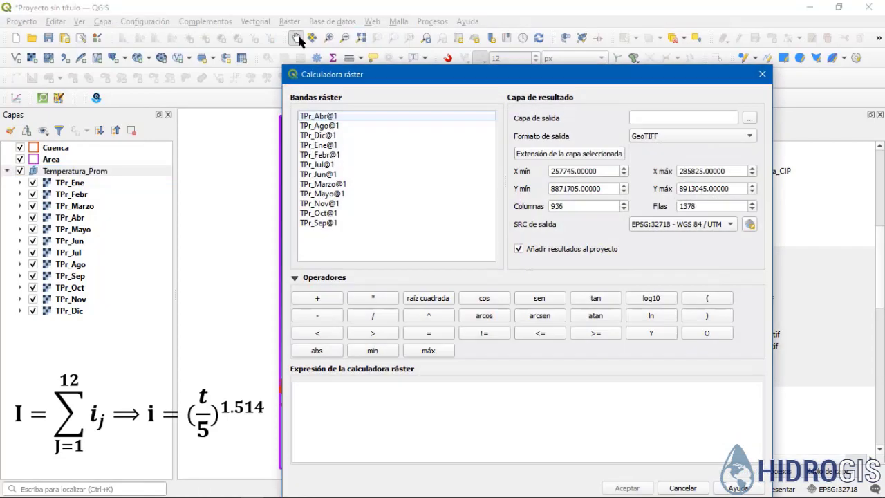
{"action": "left_click", "coordinate": [392, 409]}
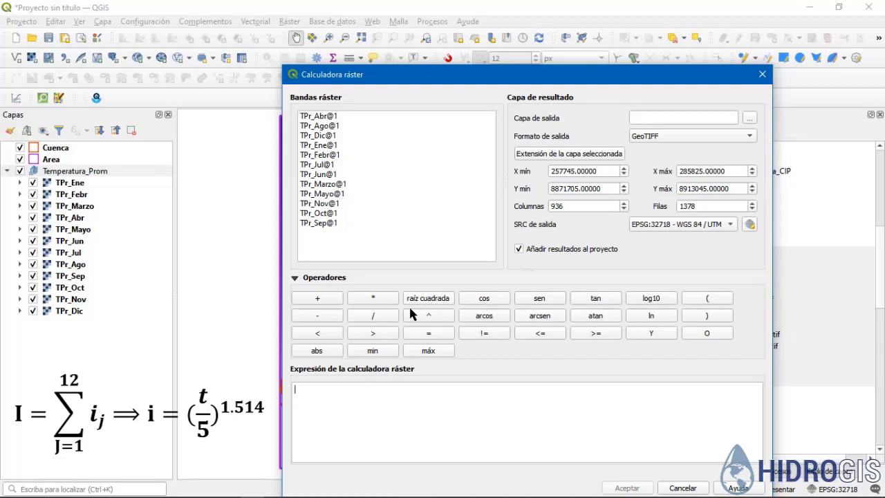
{"action": "left_click", "coordinate": [712, 305]}
{"action": "double_click", "coordinate": [326, 147]}
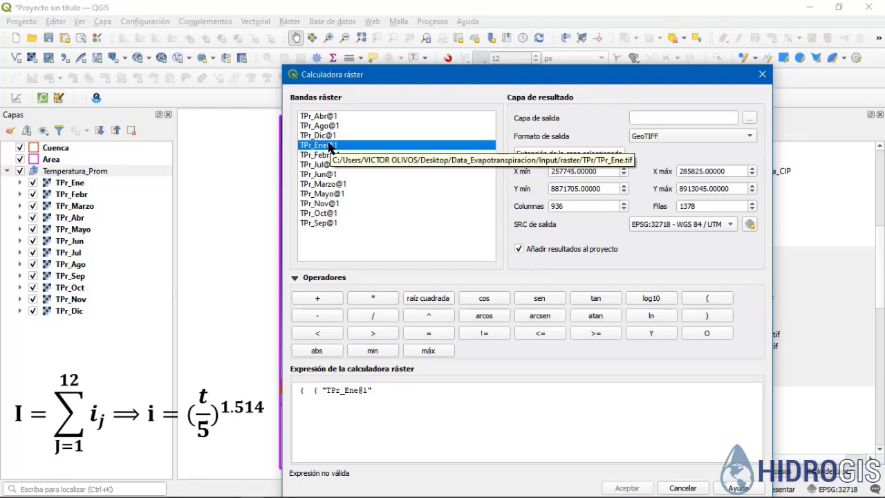
{"action": "left_click", "coordinate": [372, 315]}
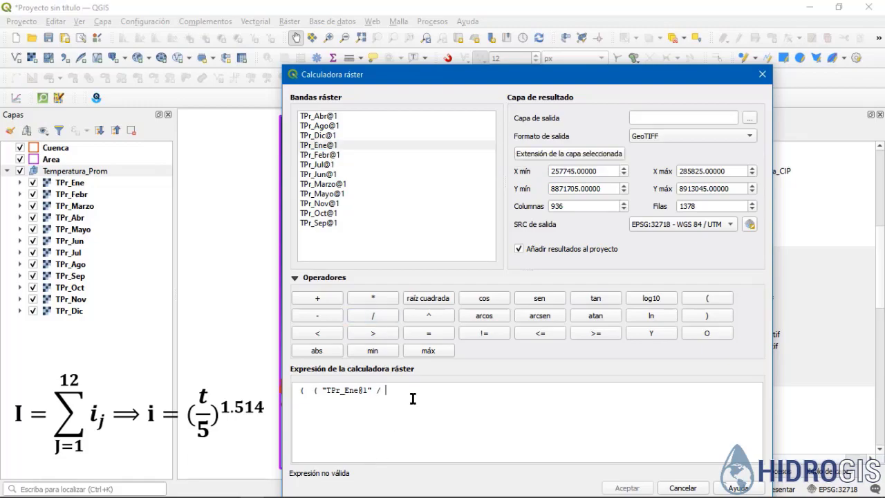
{"action": "type", "text": "5"}
{"action": "left_click", "coordinate": [705, 316]}
{"action": "type", "text": "1.514"}
{"action": "left_click", "coordinate": [710, 315]}
{"action": "left_click", "coordinate": [468, 392]}
Copy the January term and append it with a plus sign, replacing its band with TPr_Febr@1 for February
{"action": "triple_click", "coordinate": [293, 392]}
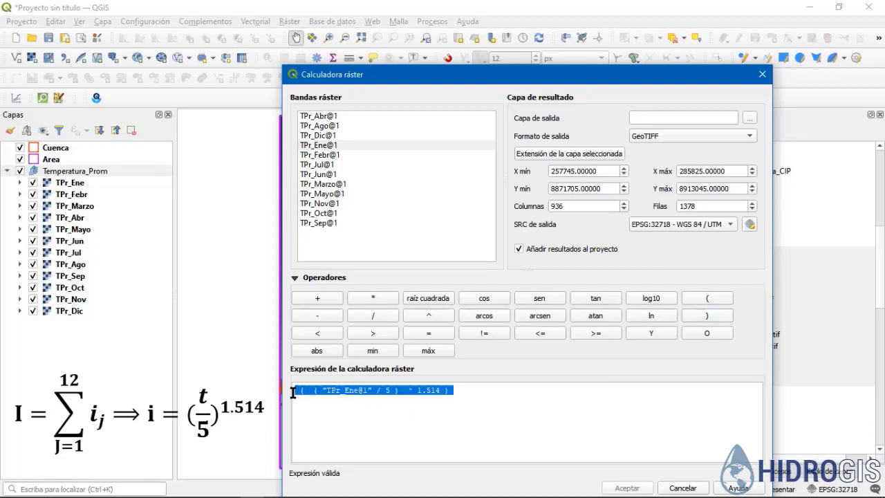
{"action": "right_click", "coordinate": [380, 394]}
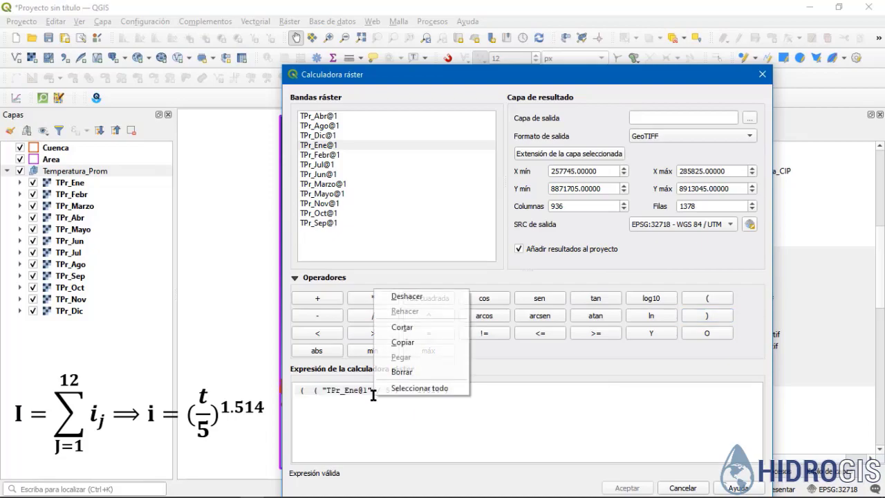
{"action": "left_click", "coordinate": [408, 341]}
{"action": "left_click", "coordinate": [470, 388]}
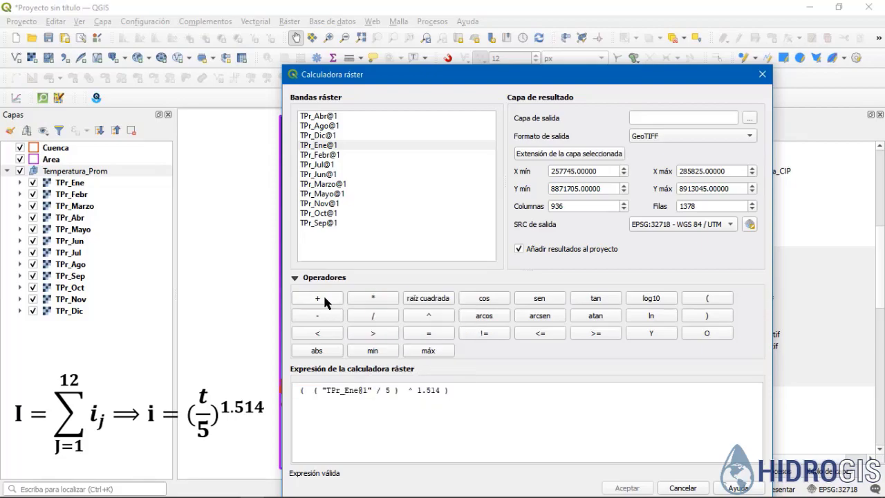
{"action": "left_click", "coordinate": [320, 297]}
{"action": "key", "text": "ctrl+v"}
{"action": "left_click", "coordinate": [545, 391]}
{"action": "key", "text": "BackSpace"}
{"action": "key", "text": "BackSpace"}
{"action": "key", "text": "BackSpace"}
{"action": "key", "text": "BackSpace"}
{"action": "key", "text": "BackSpace"}
{"action": "key", "text": "BackSpace"}
{"action": "key", "text": "BackSpace"}
{"action": "key", "text": "BackSpace"}
{"action": "key", "text": "BackSpace"}
{"action": "key", "text": "BackSpace"}
{"action": "key", "text": "BackSpace"}
{"action": "double_click", "coordinate": [335, 155]}
{"action": "left_click", "coordinate": [646, 383]}
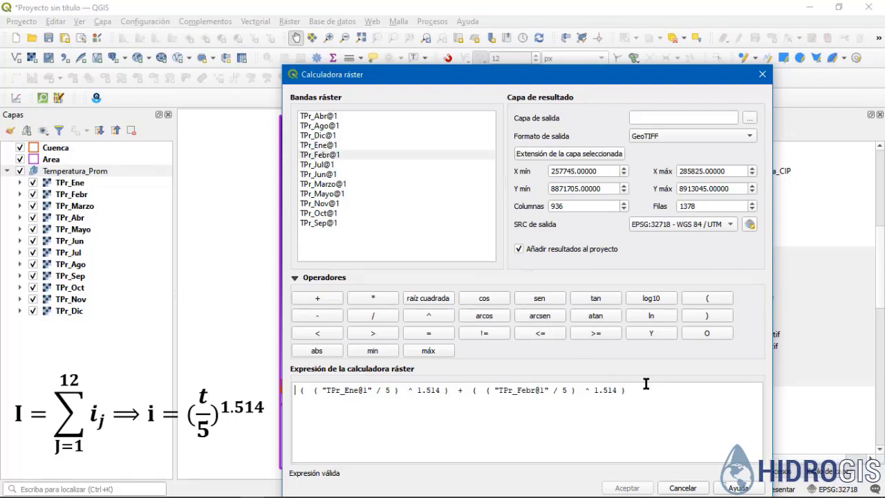
Append the March term to the raster expression as + ( ( "TPr_Marzo@1" / 5 ) ^ 1.514 )
{"action": "left_click", "coordinate": [318, 298]}
{"action": "left_click", "coordinate": [689, 390]}
{"action": "key", "text": "ctrl+v"}
{"action": "left_click", "coordinate": [720, 391]}
{"action": "key", "text": "BackSpace"}
{"action": "key", "text": "BackSpace"}
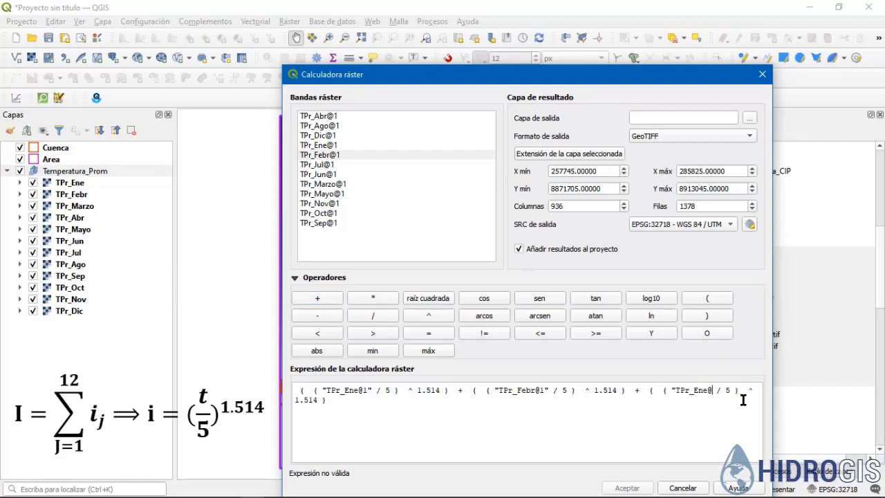
{"action": "key", "text": "BackSpace"}
{"action": "key", "text": "BackSpace"}
{"action": "key", "text": "BackSpace"}
{"action": "key", "text": "BackSpace"}
{"action": "key", "text": "BackSpace"}
{"action": "key", "text": "BackSpace"}
{"action": "key", "text": "BackSpace"}
{"action": "key", "text": "BackSpace"}
{"action": "key", "text": "BackSpace"}
{"action": "double_click", "coordinate": [338, 185]}
{"action": "left_click", "coordinate": [417, 399]}
Append the April term to the raster expression as + ( ( "TPr_Abr@1" / 5 ) ^ 1.514 )
{"action": "left_click", "coordinate": [317, 298]}
{"action": "left_click", "coordinate": [382, 401]}
{"action": "key", "text": "ctrl+v"}
{"action": "left_click", "coordinate": [435, 400]}
{"action": "key", "text": "BackSpace"}
{"action": "key", "text": "BackSpace"}
{"action": "key", "text": "BackSpace"}
{"action": "key", "text": "BackSpace"}
{"action": "key", "text": "BackSpace"}
{"action": "key", "text": "BackSpace"}
{"action": "key", "text": "BackSpace"}
{"action": "key", "text": "BackSpace"}
{"action": "key", "text": "BackSpace"}
{"action": "key", "text": "BackSpace"}
{"action": "key", "text": "BackSpace"}
{"action": "double_click", "coordinate": [320, 116]}
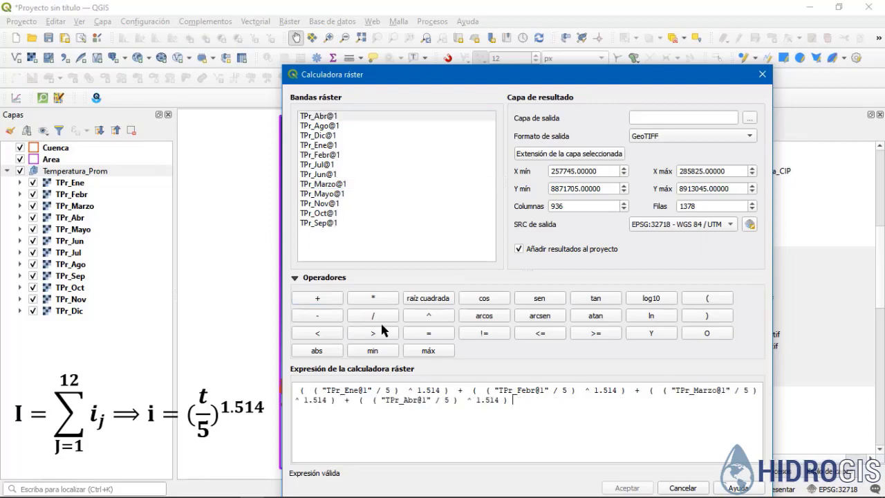
Append the May term to the raster expression as + ( ( "TPr_Mayo@1" / 5 ) ^ 1.514 )
{"action": "left_click", "coordinate": [318, 298]}
{"action": "left_click", "coordinate": [533, 400]}
{"action": "key", "text": "ctrl+v"}
{"action": "left_click", "coordinate": [608, 402]}
{"action": "key", "text": "BackSpace"}
{"action": "key", "text": "BackSpace"}
{"action": "key", "text": "BackSpace"}
{"action": "key", "text": "BackSpace"}
{"action": "key", "text": "BackSpace"}
{"action": "key", "text": "BackSpace"}
{"action": "key", "text": "BackSpace"}
{"action": "key", "text": "BackSpace"}
{"action": "key", "text": "BackSpace"}
{"action": "key", "text": "BackSpace"}
{"action": "key", "text": "BackSpace"}
{"action": "double_click", "coordinate": [322, 195]}
{"action": "left_click", "coordinate": [699, 403]}
Append the June term to the raster expression as + ( ( "TPr_Jun@1" / 5 ) ^ 1.514 )
{"action": "left_click", "coordinate": [317, 298]}
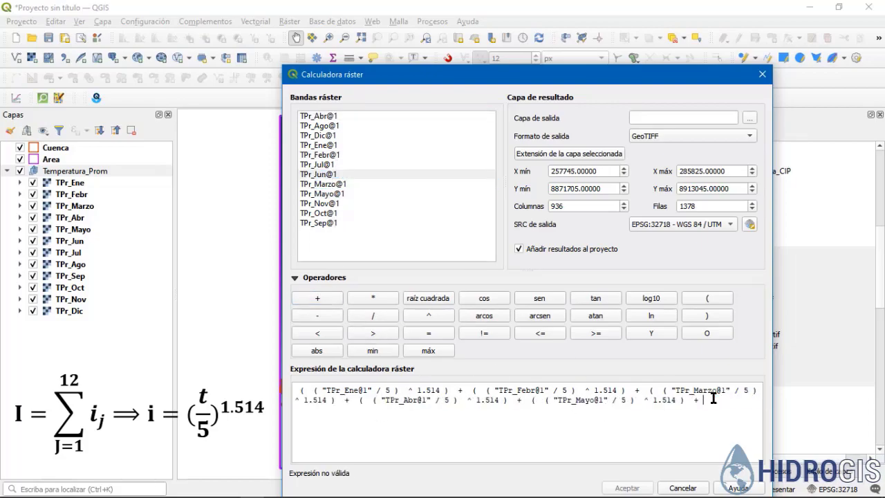
{"action": "key", "text": "ctrl+v"}
{"action": "left_click", "coordinate": [346, 411]}
{"action": "key", "text": "BackSpace"}
{"action": "key", "text": "BackSpace"}
{"action": "key", "text": "BackSpace"}
{"action": "key", "text": "BackSpace"}
{"action": "key", "text": "BackSpace"}
{"action": "key", "text": "BackSpace"}
{"action": "key", "text": "BackSpace"}
{"action": "key", "text": "BackSpace"}
{"action": "key", "text": "BackSpace"}
{"action": "key", "text": "BackSpace"}
{"action": "key", "text": "BackSpace"}
{"action": "double_click", "coordinate": [319, 174]}
{"action": "left_click", "coordinate": [432, 412]}
Append the July term to the raster expression as + ( ( "TPr_Jul@1" / 5 ) ^ 1.514 )
{"action": "left_click", "coordinate": [317, 298]}
{"action": "left_click", "coordinate": [448, 411]}
{"action": "key", "text": "ctrl+v"}
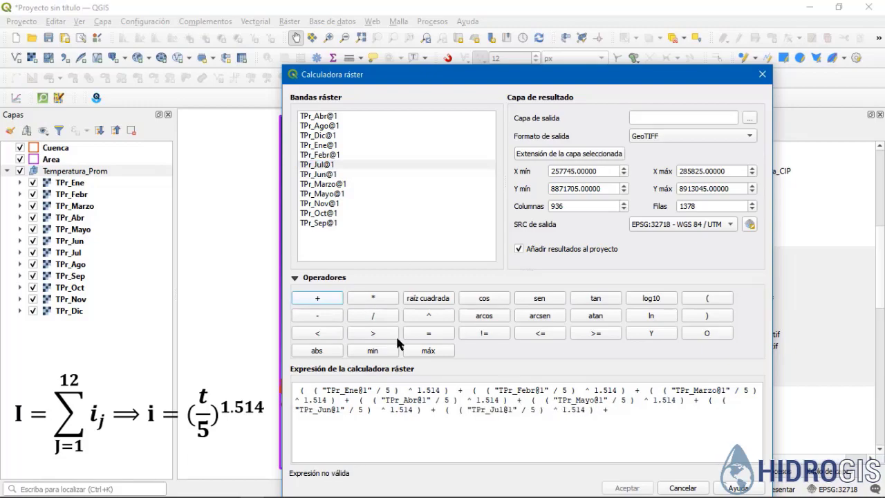
Append the August term to the raster expression as + ( ( "TPr_Ago@1" / 5 ) ^ 1.514 )
{"action": "left_click", "coordinate": [640, 415]}
{"action": "key", "text": "ctrl+v"}
{"action": "left_click", "coordinate": [690, 415]}
{"action": "key", "text": "BackSpace"}
{"action": "key", "text": "BackSpace"}
{"action": "key", "text": "BackSpace"}
{"action": "key", "text": "BackSpace"}
{"action": "key", "text": "BackSpace"}
{"action": "key", "text": "BackSpace"}
{"action": "key", "text": "BackSpace"}
{"action": "key", "text": "BackSpace"}
{"action": "key", "text": "BackSpace"}
{"action": "key", "text": "BackSpace"}
{"action": "key", "text": "BackSpace"}
{"action": "double_click", "coordinate": [329, 126]}
Append the September term to the raster expression as + ( ( "TPr_Sep@1" / 5 ) ^ 1.514 )
{"action": "left_click", "coordinate": [317, 297]}
{"action": "left_click", "coordinate": [328, 420]}
{"action": "key", "text": "ctrl+v"}
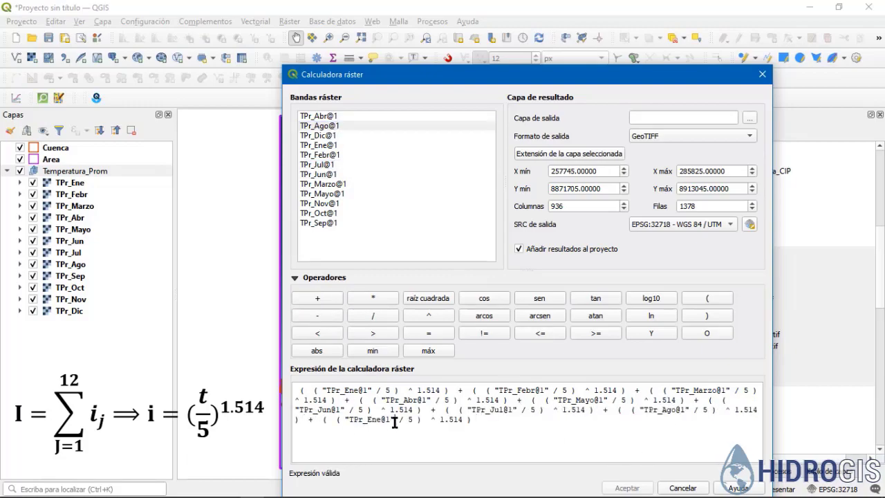
{"action": "left_click", "coordinate": [394, 421]}
{"action": "key", "text": "BackSpace"}
{"action": "key", "text": "BackSpace"}
{"action": "key", "text": "BackSpace"}
{"action": "key", "text": "BackSpace"}
{"action": "key", "text": "BackSpace"}
{"action": "key", "text": "BackSpace"}
{"action": "key", "text": "BackSpace"}
{"action": "key", "text": "BackSpace"}
{"action": "key", "text": "BackSpace"}
{"action": "key", "text": "BackSpace"}
{"action": "key", "text": "BackSpace"}
{"action": "double_click", "coordinate": [326, 224]}
Append the October term to the raster expression as + ( ( "TPr_Oct@1" / 5 ) ^ 1.514 )
{"action": "left_click", "coordinate": [318, 297]}
{"action": "key", "text": "ctrl+v"}
{"action": "double_click", "coordinate": [326, 213]}
Append the November term to the raster expression as + ( ( "TPr_Nov@1" / 5 ) ^ 1.514 )
{"action": "left_click", "coordinate": [317, 298]}
{"action": "key", "text": "ctrl+v"}
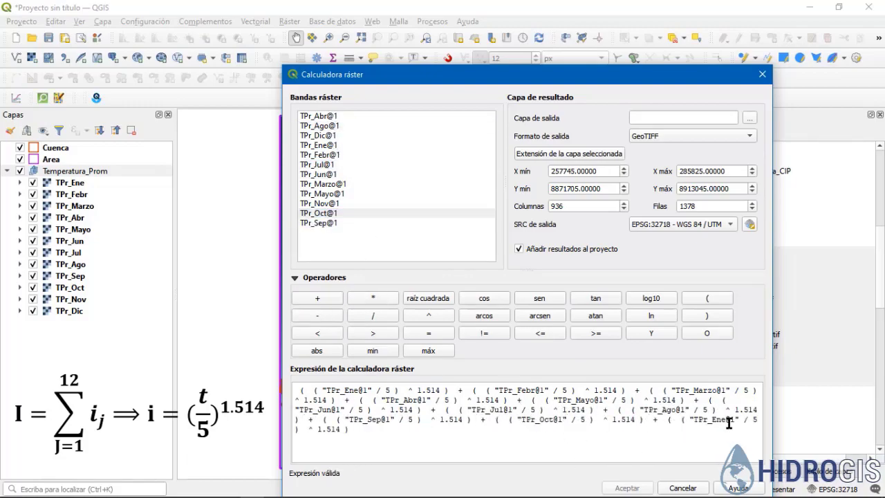
{"action": "left_click", "coordinate": [737, 419]}
{"action": "key", "text": "BackSpace"}
{"action": "key", "text": "BackSpace"}
{"action": "key", "text": "BackSpace"}
{"action": "key", "text": "BackSpace"}
{"action": "key", "text": "BackSpace"}
{"action": "key", "text": "BackSpace"}
{"action": "key", "text": "BackSpace"}
{"action": "key", "text": "BackSpace"}
{"action": "key", "text": "BackSpace"}
{"action": "key", "text": "BackSpace"}
{"action": "key", "text": "BackSpace"}
{"action": "double_click", "coordinate": [326, 203]}
Append the December term to the raster expression as + ( ( "TPr_Dic@1" / 5 ) ^ 1.514 )
{"action": "left_click", "coordinate": [317, 298]}
{"action": "key", "text": "ctrl+v"}
{"action": "left_click", "coordinate": [443, 430]}
{"action": "key", "text": "BackSpace"}
{"action": "key", "text": "BackSpace"}
{"action": "key", "text": "BackSpace"}
{"action": "key", "text": "BackSpace"}
{"action": "key", "text": "BackSpace"}
{"action": "key", "text": "BackSpace"}
{"action": "key", "text": "BackSpace"}
{"action": "key", "text": "BackSpace"}
{"action": "key", "text": "BackSpace"}
{"action": "key", "text": "BackSpace"}
{"action": "key", "text": "BackSpace"}
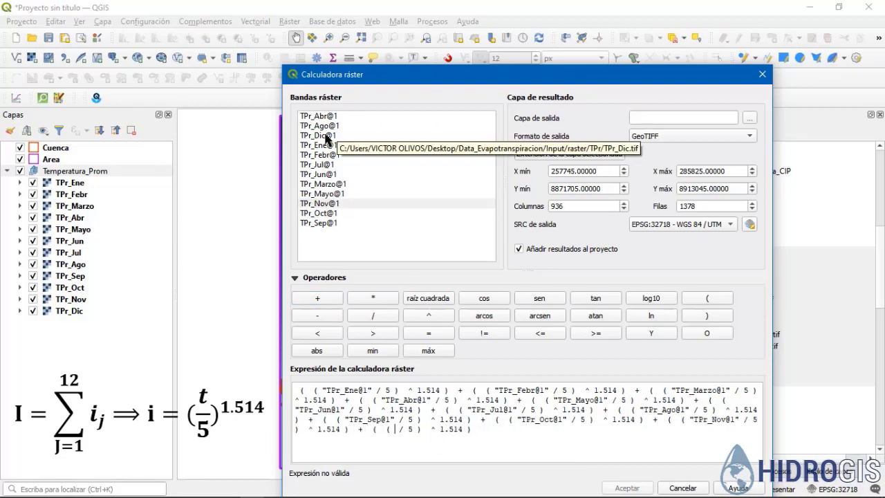
{"action": "double_click", "coordinate": [327, 137]}
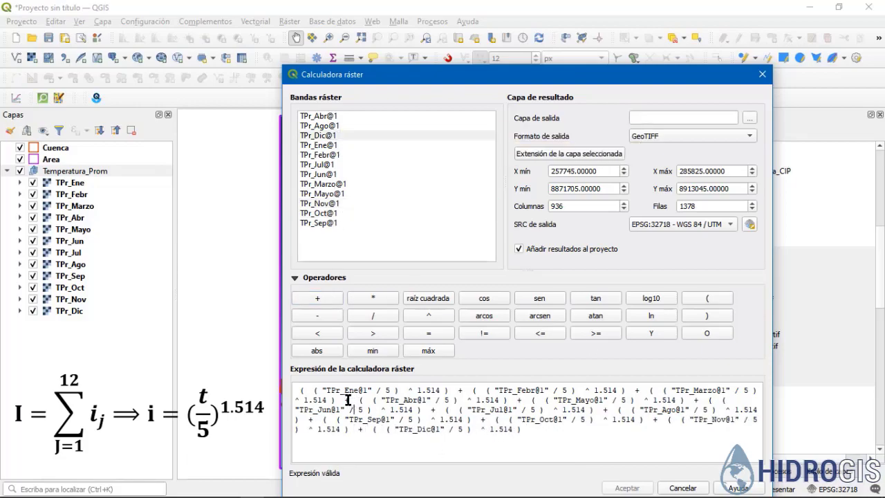
Browse for the output layer's location and create a folder named QGIS inside Data_Evapotranspiracion's Output > Raster folder
{"action": "left_click", "coordinate": [418, 409]}
{"action": "left_click", "coordinate": [749, 118]}
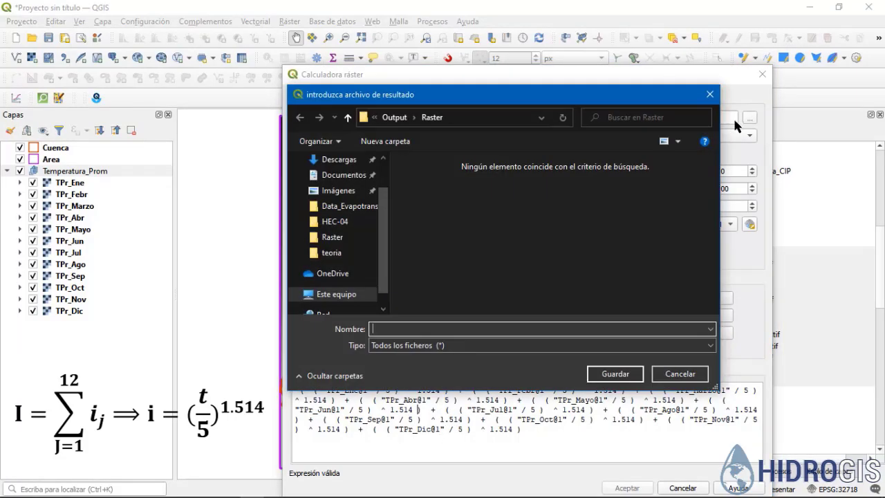
{"action": "left_click", "coordinate": [394, 118]}
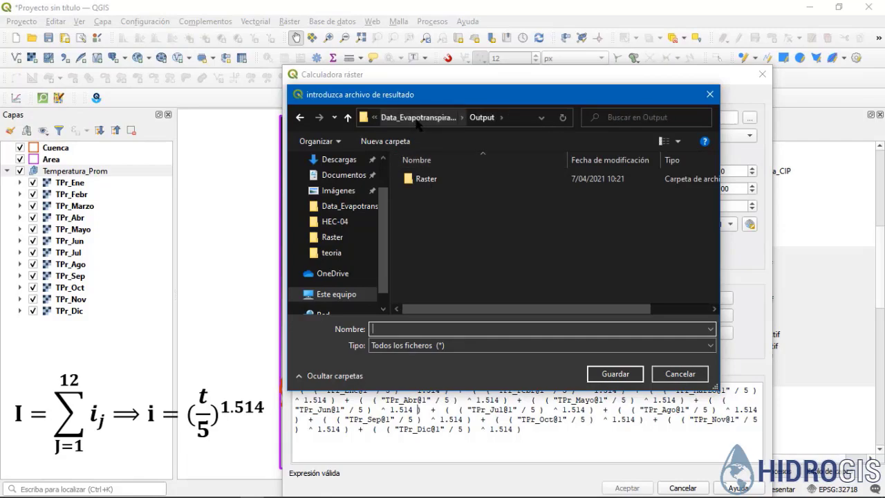
{"action": "left_click", "coordinate": [416, 119]}
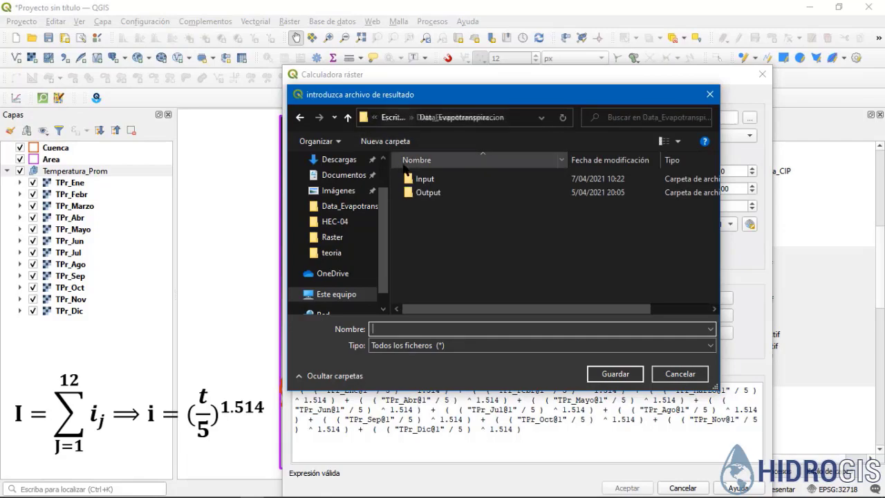
{"action": "double_click", "coordinate": [428, 192]}
{"action": "double_click", "coordinate": [423, 178]}
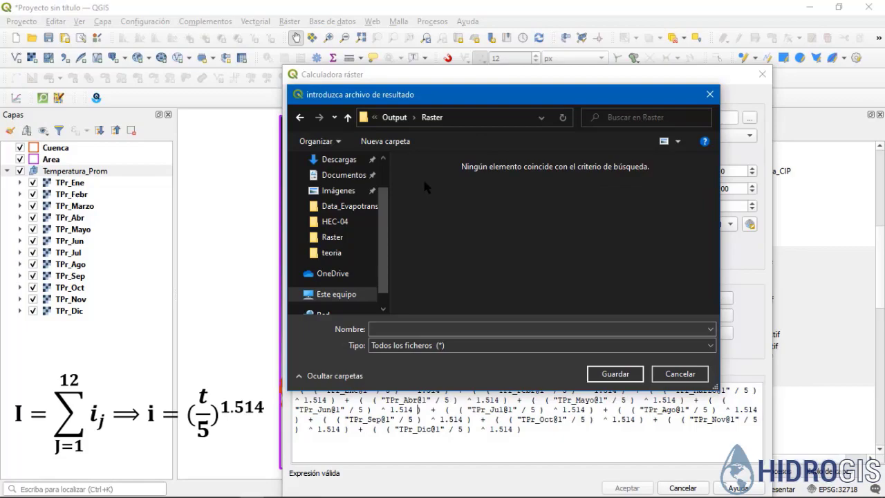
{"action": "left_click", "coordinate": [387, 145]}
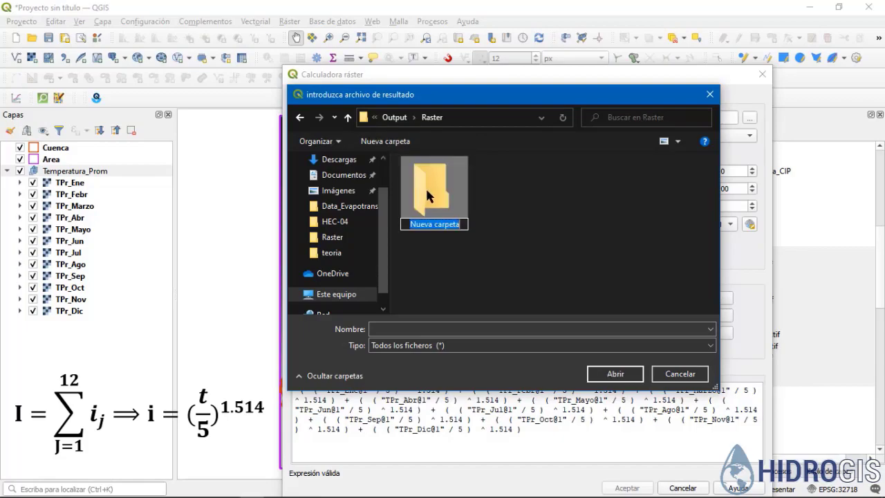
{"action": "type", "text": "QGID"}
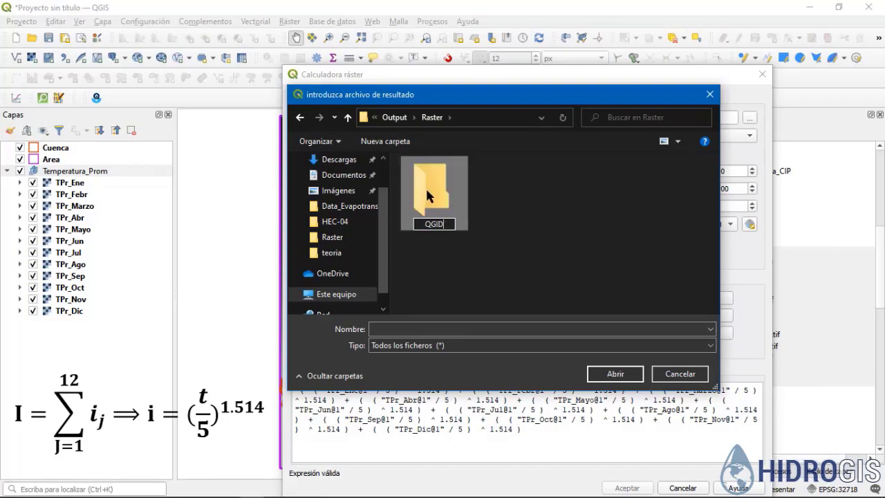
{"action": "key", "text": "BackSpace"}
{"action": "type", "text": "S"}
{"action": "key", "text": "Return"}
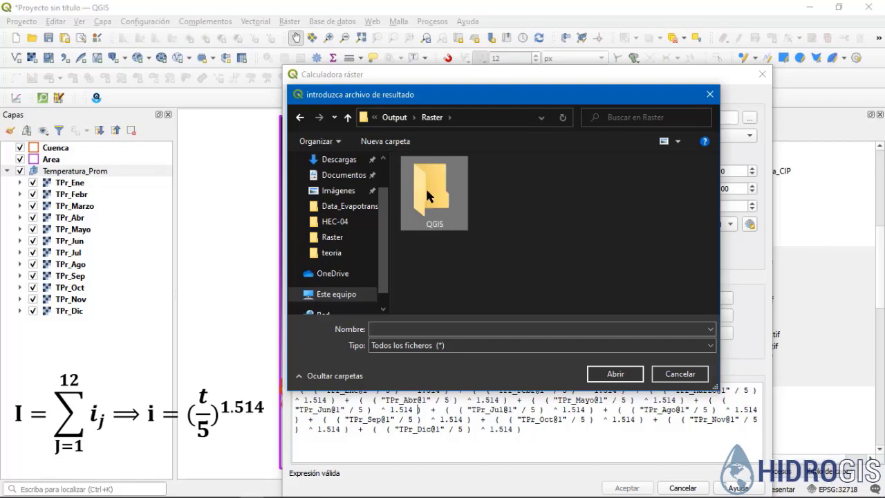
Set the output layer to a file named Ind_Term_Anual in the new QGIS folder
{"action": "double_click", "coordinate": [426, 192]}
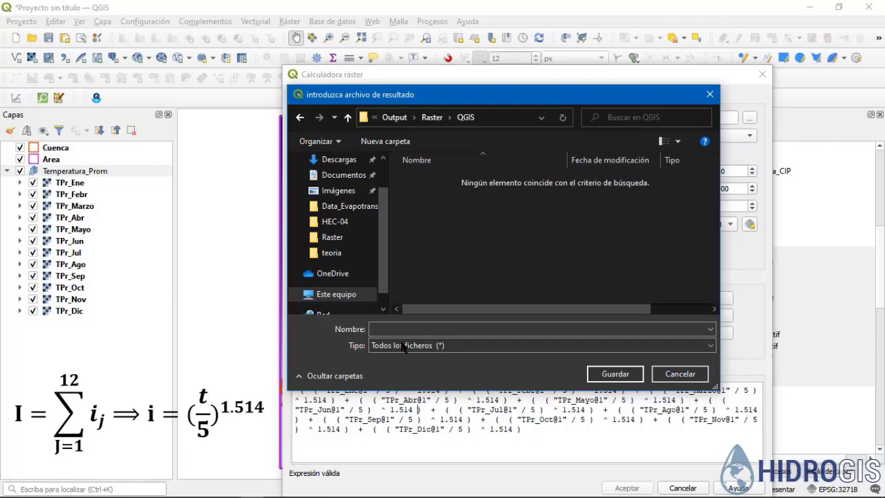
{"action": "left_click", "coordinate": [399, 329]}
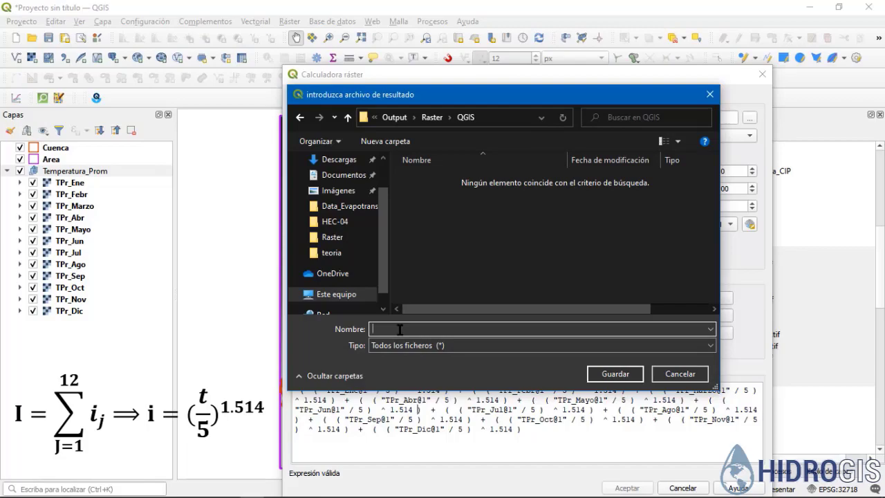
{"action": "type", "text": "Ind_Term_Anual"}
{"action": "left_click", "coordinate": [594, 373]}
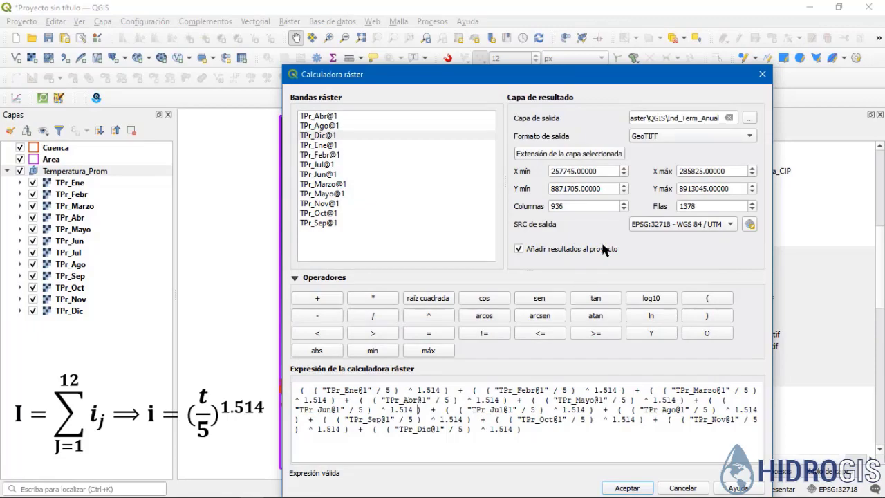
Check the monthly terms in the expression and run the calculation of the Ind_Term_Anual raster
{"action": "left_click", "coordinate": [350, 390]}
{"action": "left_click", "coordinate": [512, 398]}
{"action": "left_click", "coordinate": [418, 429]}
{"action": "left_click_drag", "start_coordinate": [417, 74], "coordinate": [405, 52]}
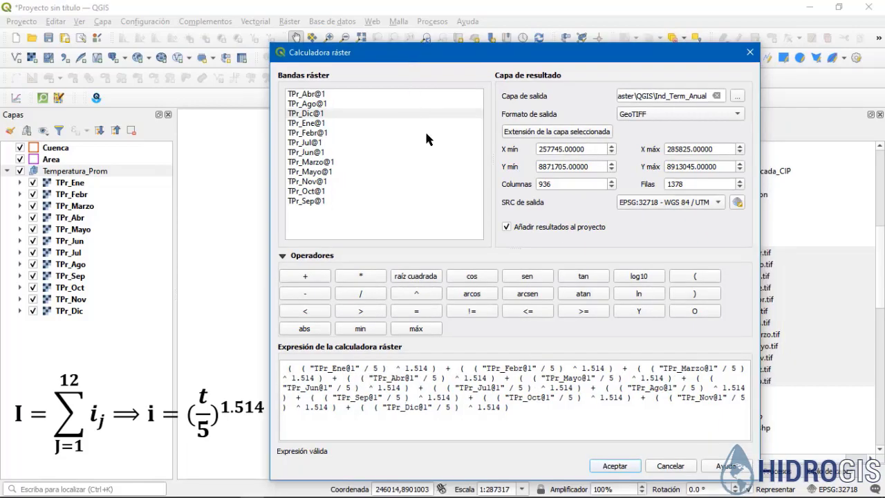
{"action": "left_click", "coordinate": [613, 466]}
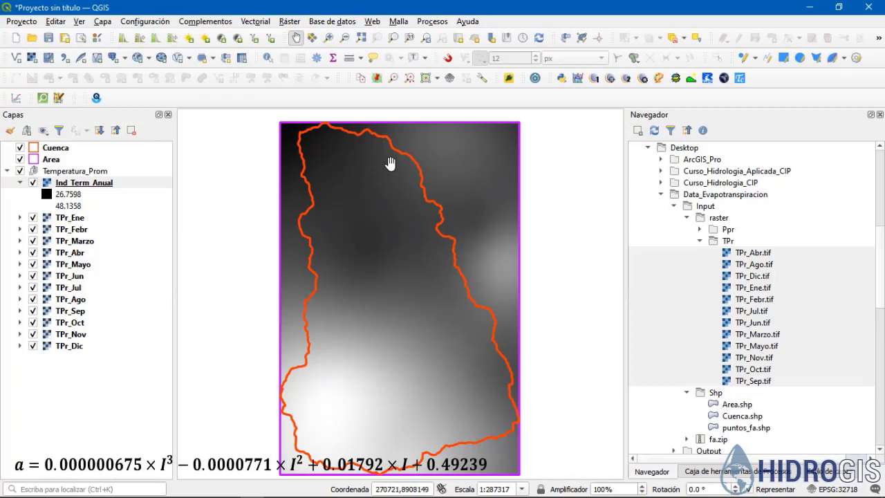
Start a new raster calculation with the expression 0.000000675 * "Ind_Term_Anual@1" ^ 3 - 0.0000771
{"action": "left_click", "coordinate": [289, 22]}
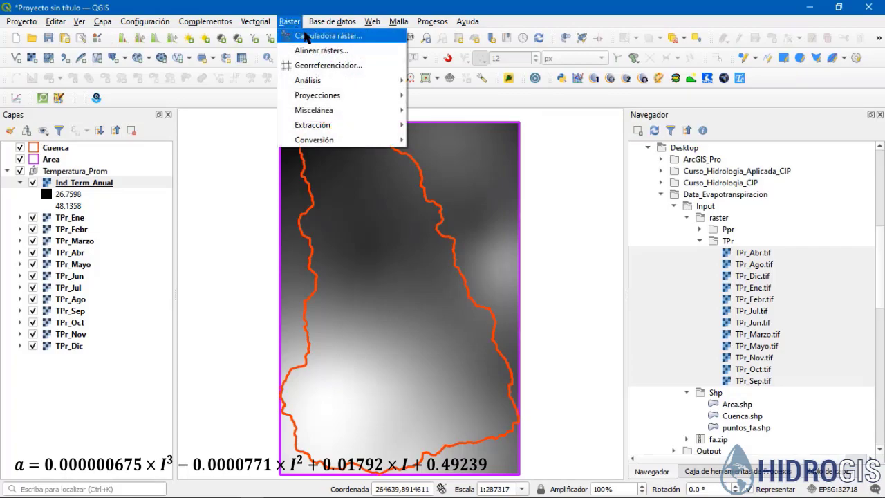
{"action": "left_click", "coordinate": [307, 38]}
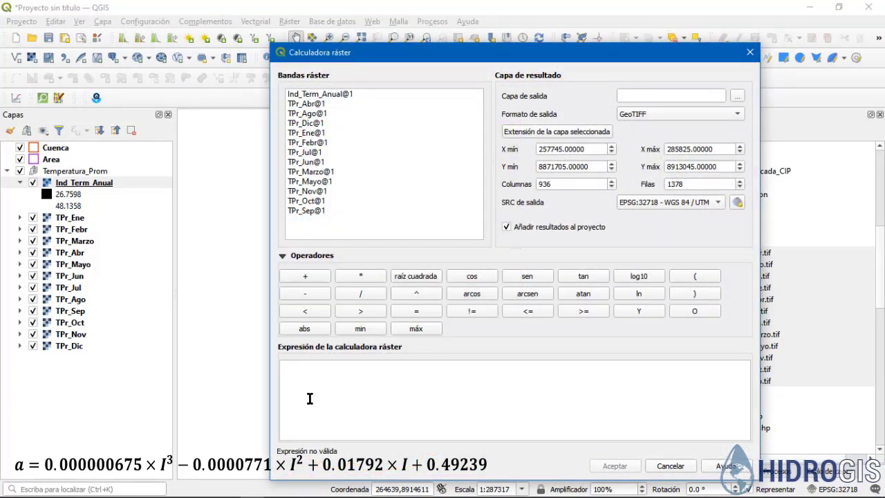
{"action": "type", "text": "0.000000675"}
{"action": "left_click", "coordinate": [361, 276]}
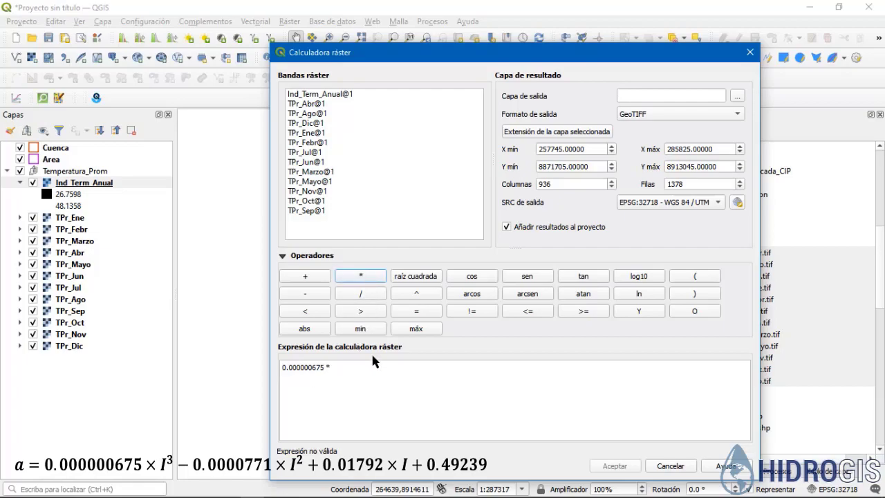
{"action": "double_click", "coordinate": [345, 95]}
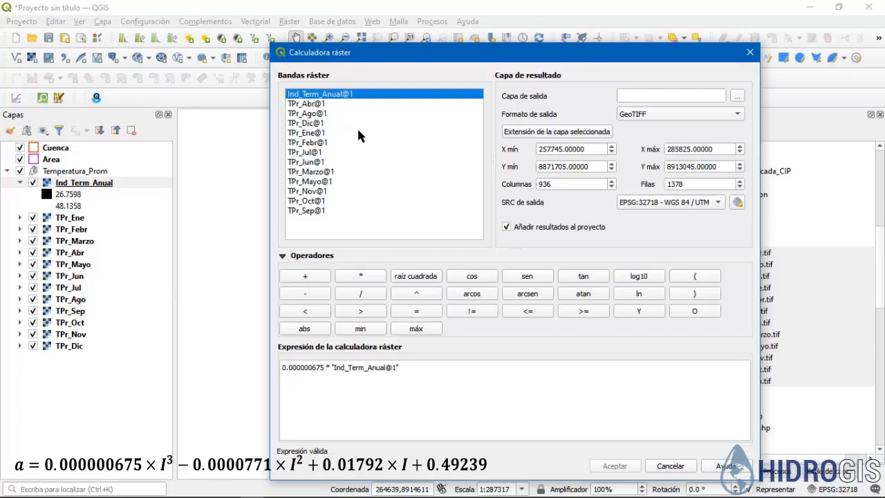
{"action": "left_click", "coordinate": [416, 293]}
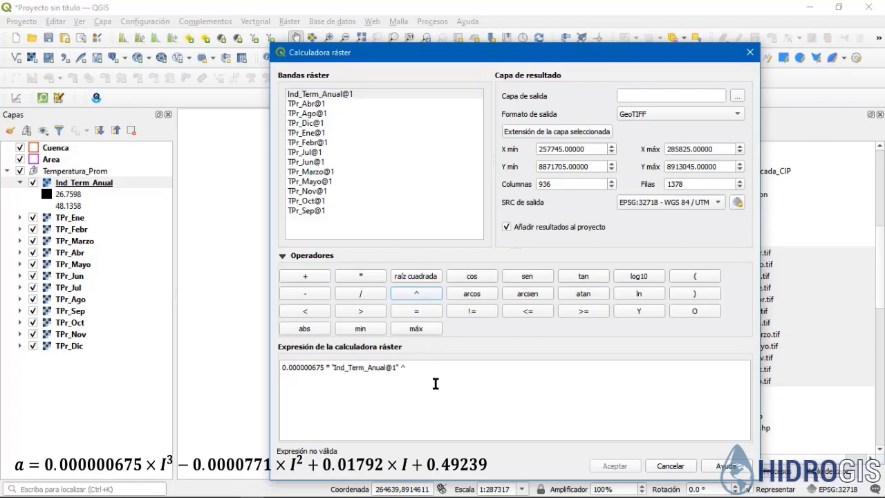
{"action": "left_click", "coordinate": [435, 366]}
{"action": "type", "text": "3 - 0.0000771"}
Complete the quadratic term by multiplying 0.0000771 by "Ind_Term_Anual@1" ^ 2
{"action": "left_click", "coordinate": [361, 276]}
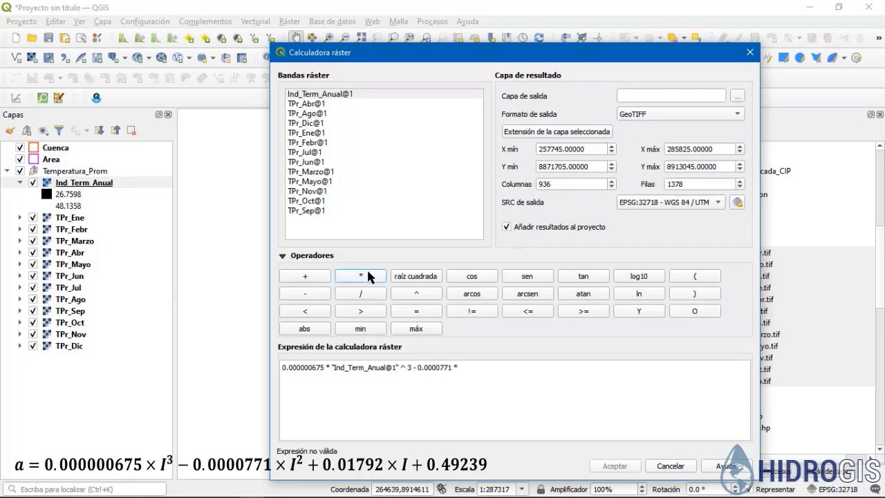
{"action": "double_click", "coordinate": [351, 94]}
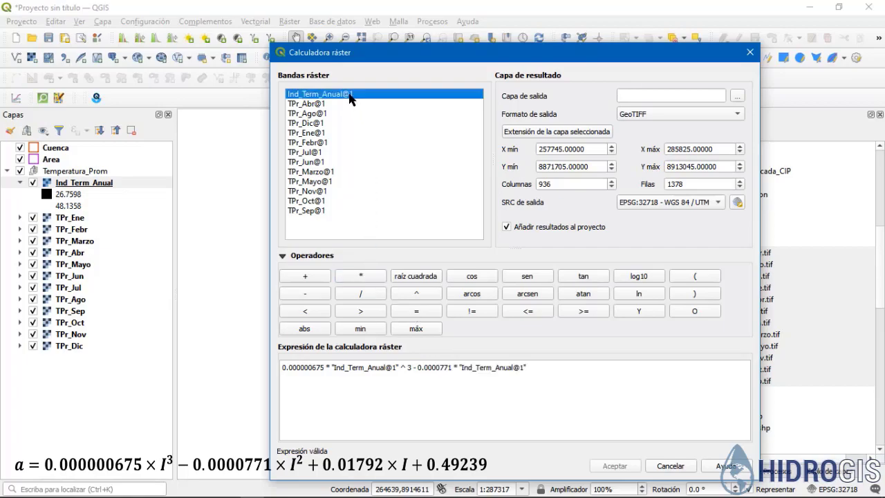
{"action": "left_click", "coordinate": [419, 289]}
{"action": "left_click", "coordinate": [593, 373]}
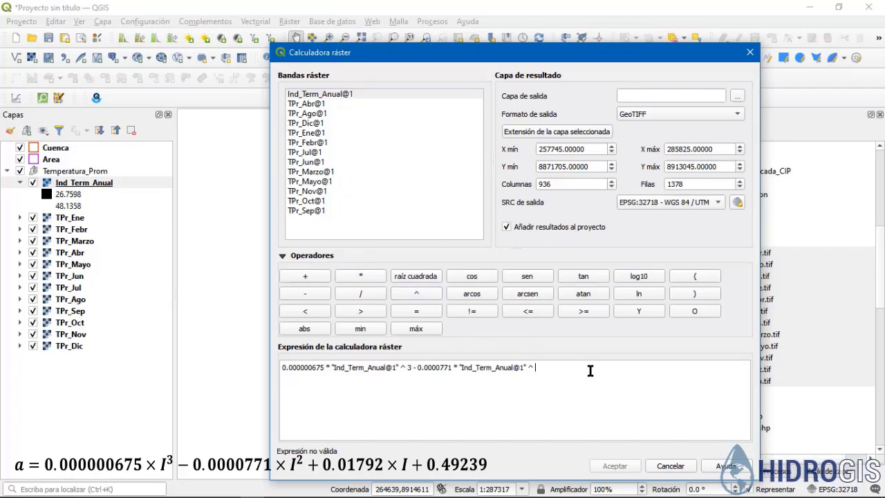
{"action": "type", "text": "2"}
Append the linear term to the expression as + 0.01792 * "Ind_Term_Anual@1"
{"action": "left_click", "coordinate": [298, 273]}
{"action": "left_click", "coordinate": [587, 371]}
{"action": "type", "text": "0.01792"}
{"action": "left_click", "coordinate": [363, 276]}
{"action": "double_click", "coordinate": [334, 94]}
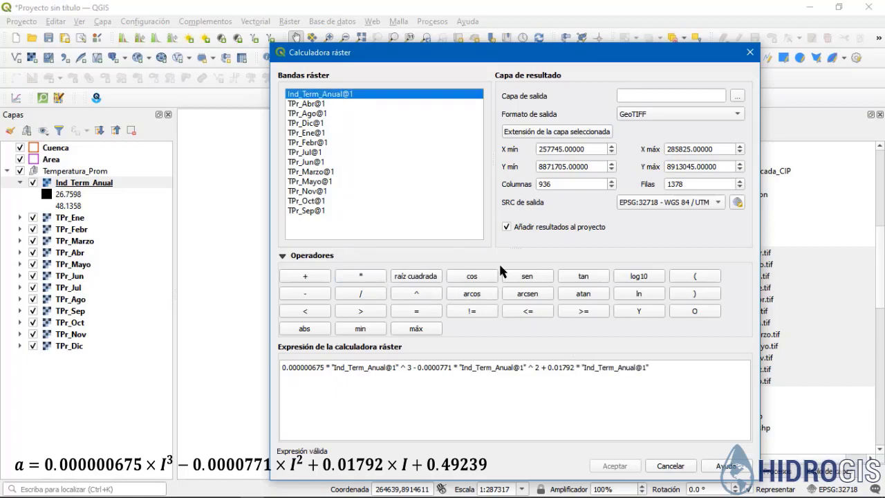
Append the constant term + 0.49239 to the end of the expression
{"action": "left_click", "coordinate": [685, 364]}
{"action": "type", "text": "+ 0.0"}
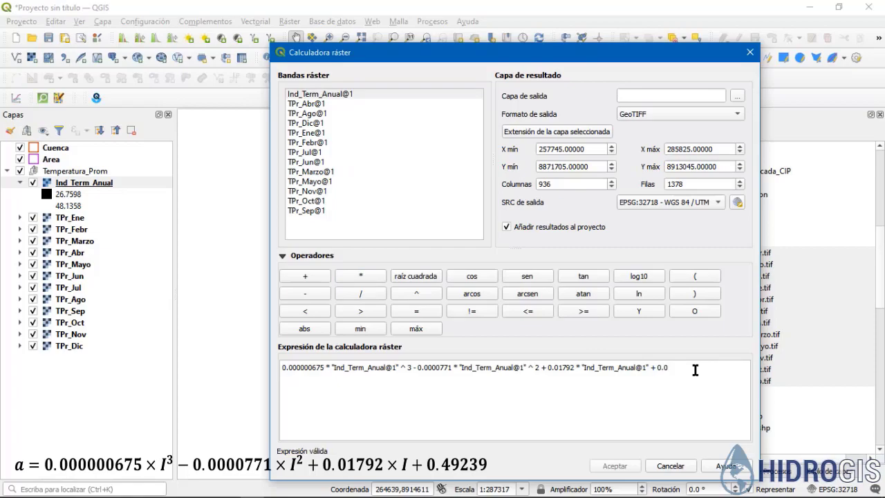
{"action": "key", "text": "BackSpace"}
{"action": "type", "text": "49239"}
Add parentheses around the cubic term so it reads ( 0.000000675 * ( "Ind_Term_Anual@1" ^ 3 ) )
{"action": "left_click", "coordinate": [694, 276]}
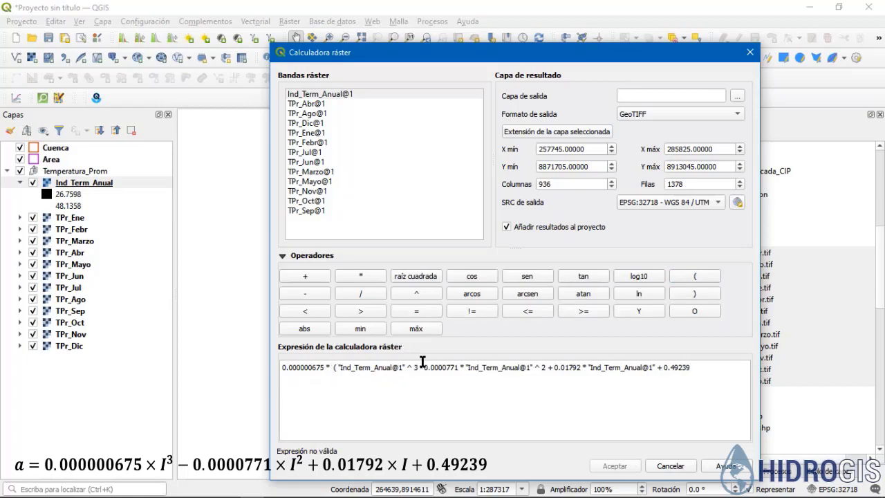
{"action": "left_click", "coordinate": [682, 293]}
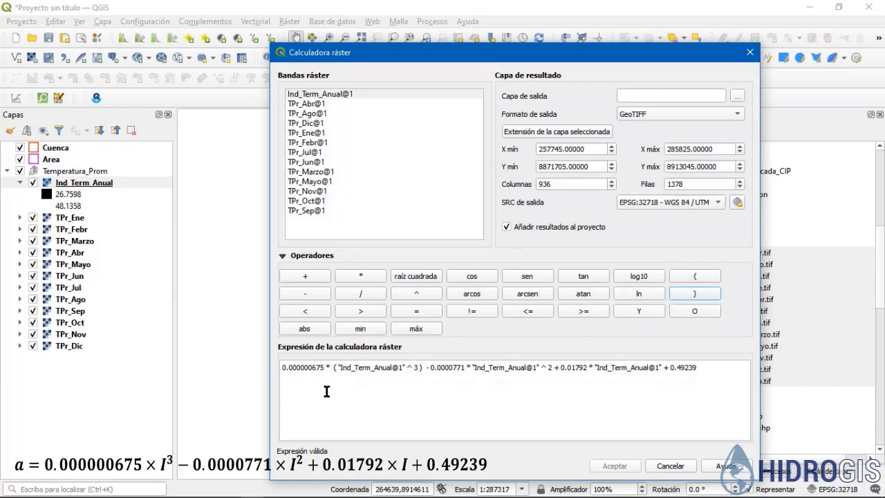
{"action": "left_click", "coordinate": [691, 280]}
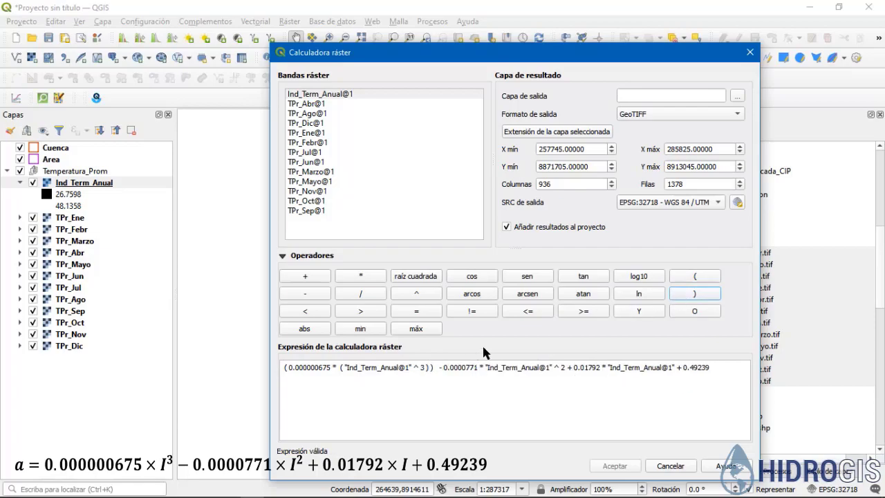
{"action": "left_click", "coordinate": [437, 367]}
{"action": "left_click", "coordinate": [695, 293]}
Add parentheses around the quadratic term so it reads ( 0.0000771 * ( "Ind_Term_Anual@1" ^ 2 ) )
{"action": "left_click", "coordinate": [694, 276]}
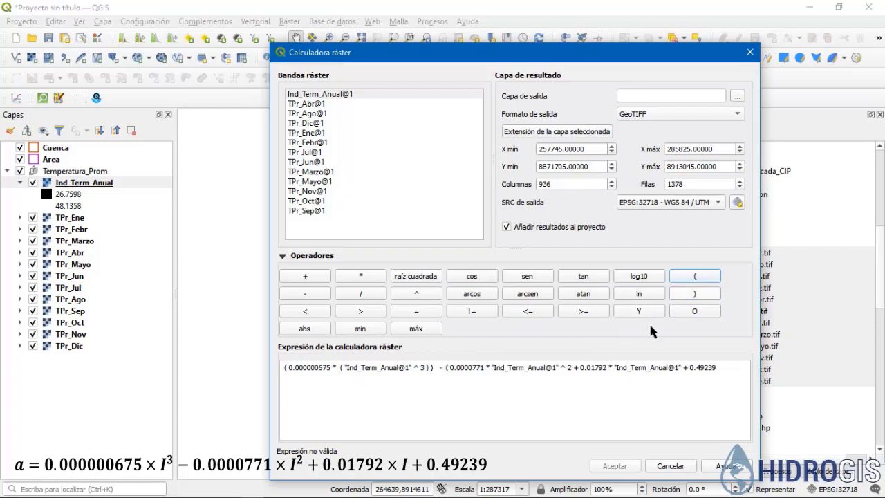
{"action": "left_click", "coordinate": [572, 367]}
{"action": "left_click", "coordinate": [694, 293]}
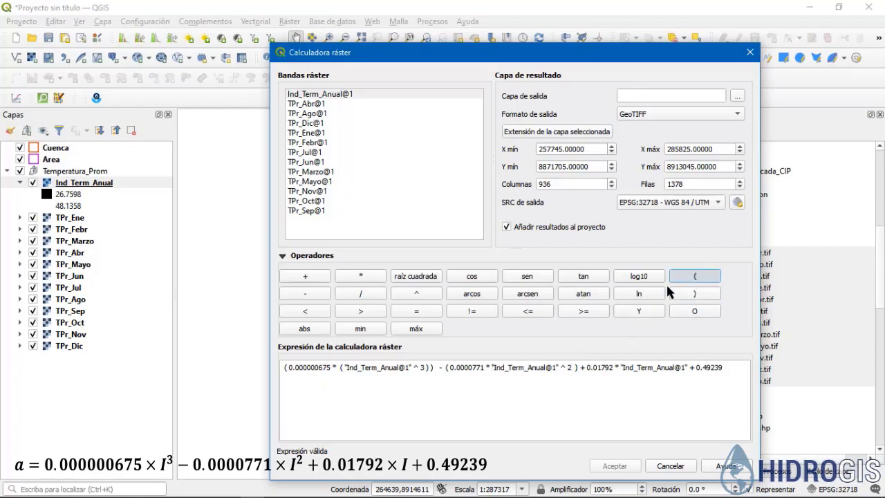
{"action": "left_click", "coordinate": [695, 275]}
{"action": "left_click", "coordinate": [582, 367]}
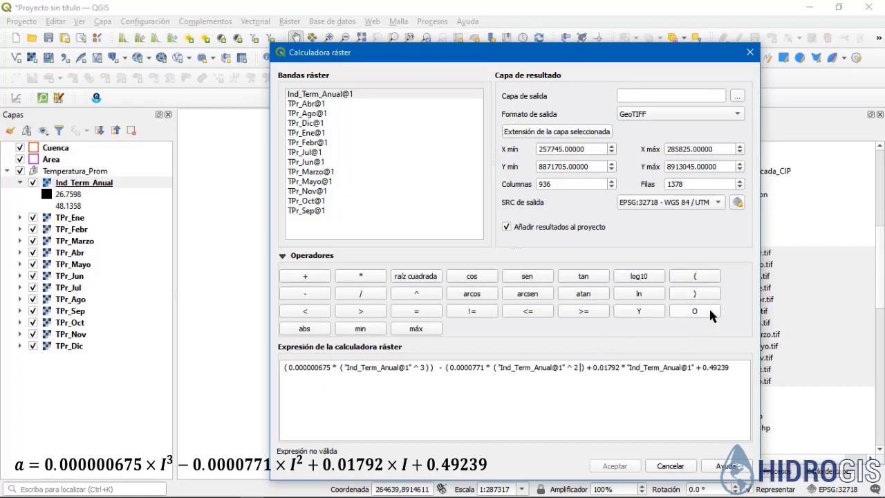
{"action": "left_click", "coordinate": [693, 293]}
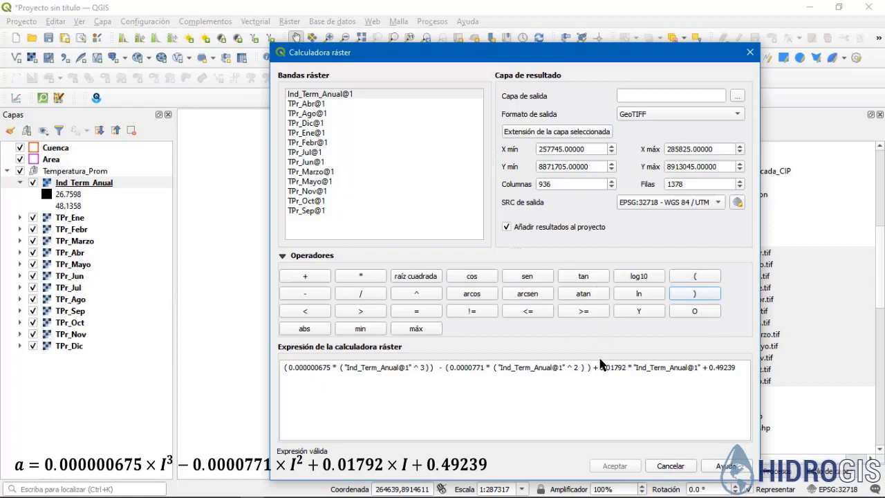
Add parentheses around the linear term so it reads ( 0.01792 * "Ind_Term_Anual@1" )
{"action": "left_click", "coordinate": [600, 367]}
{"action": "left_click", "coordinate": [697, 276]}
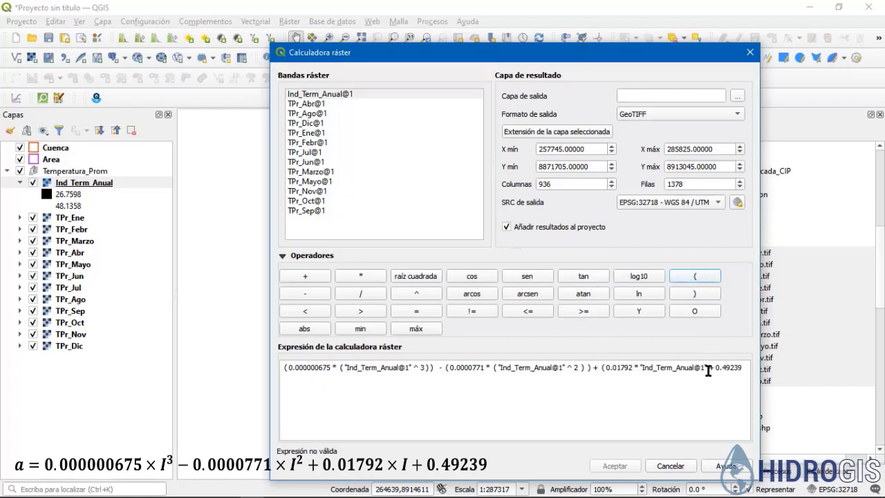
{"action": "left_click", "coordinate": [708, 370]}
{"action": "left_click", "coordinate": [694, 294]}
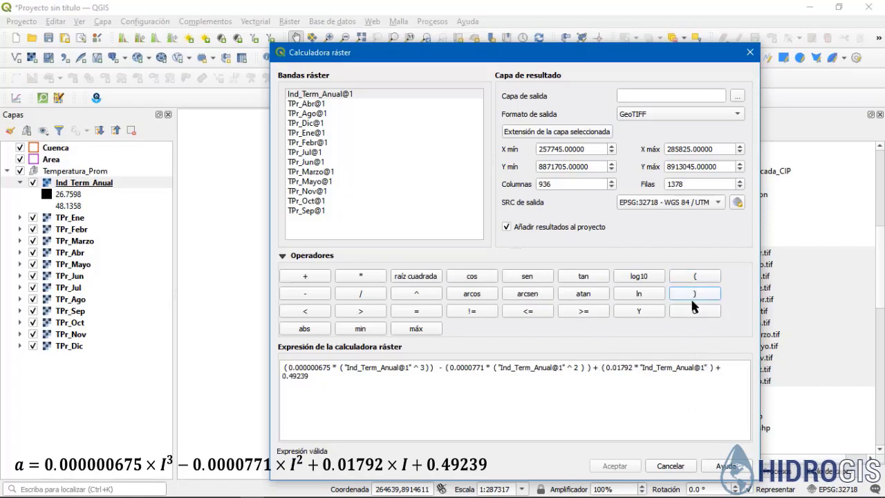
{"action": "left_click", "coordinate": [626, 430]}
Set the output layer to Exponente_a in the Output/Raster/QGIS folder and run the raster calculation
{"action": "left_click", "coordinate": [738, 96]}
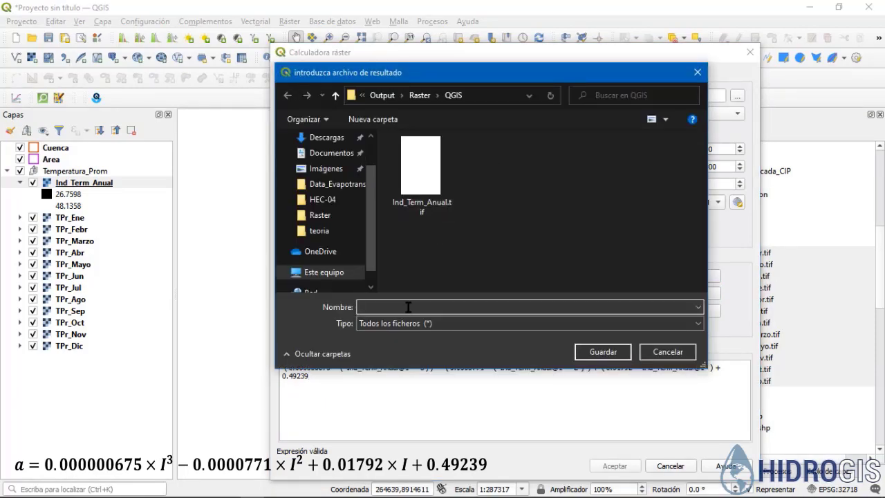
{"action": "type", "text": "Exponente_a"}
{"action": "left_click", "coordinate": [579, 351]}
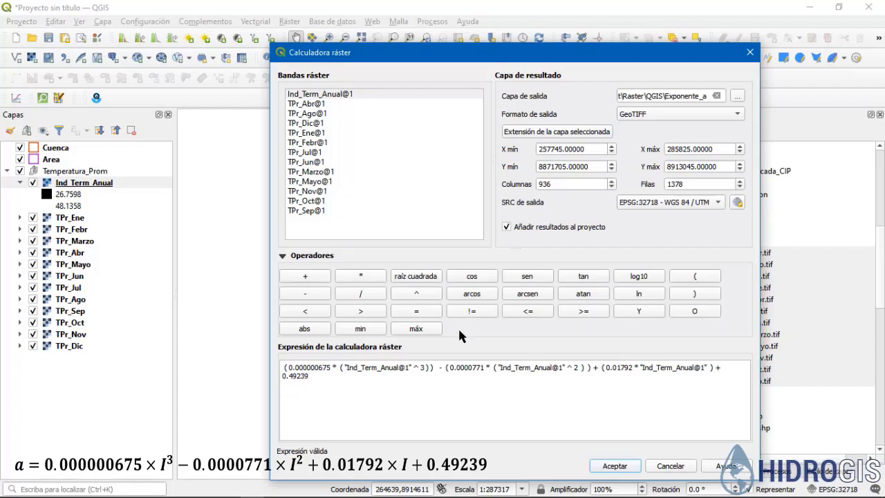
{"action": "left_click", "coordinate": [618, 469]}
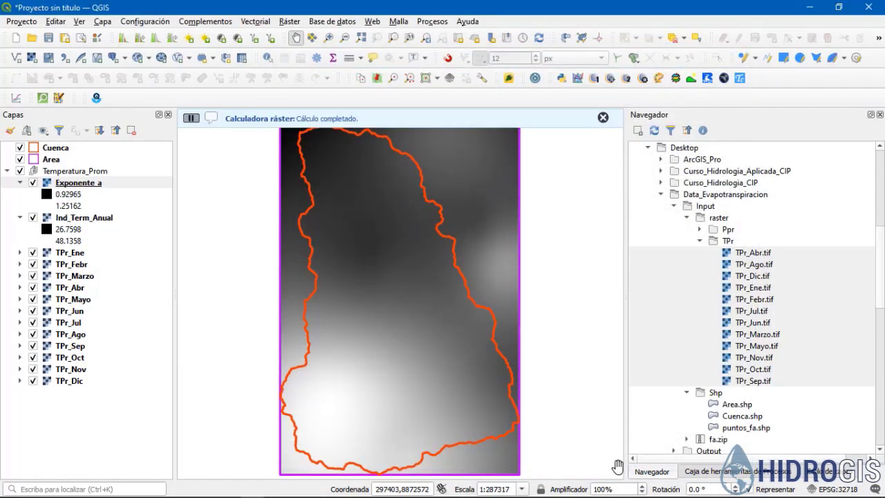
{"action": "left_click", "coordinate": [92, 183]}
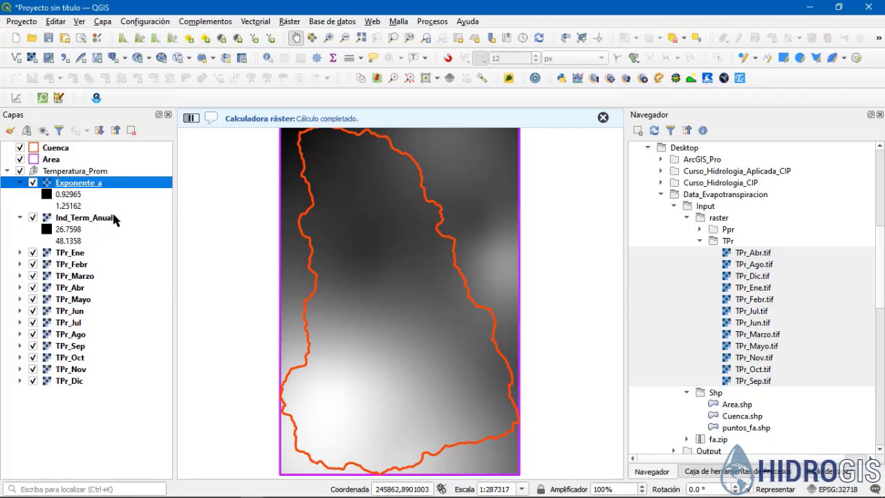
{"action": "left_click", "coordinate": [102, 222]}
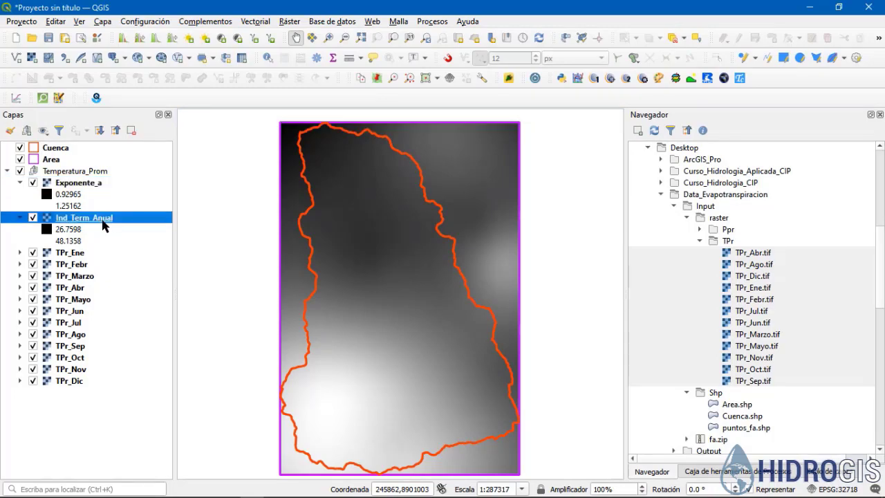
{"action": "left_click", "coordinate": [93, 185]}
{"action": "left_click", "coordinate": [93, 220]}
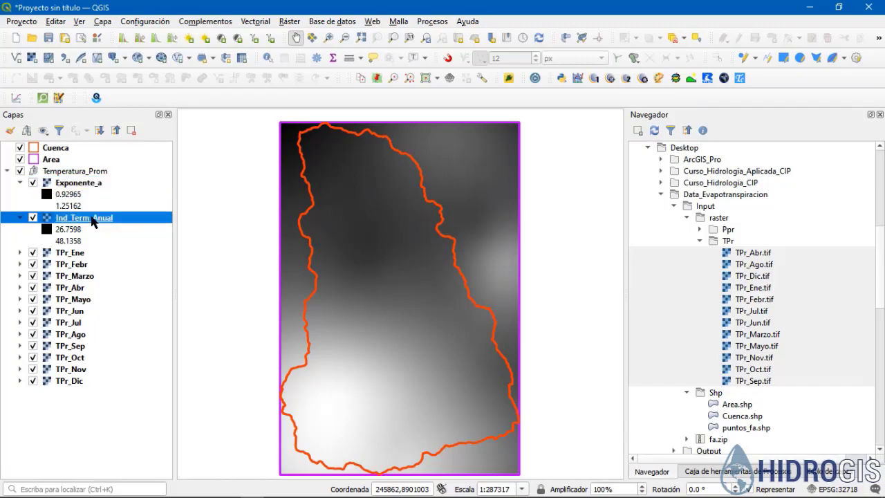
{"action": "left_click", "coordinate": [77, 254]}
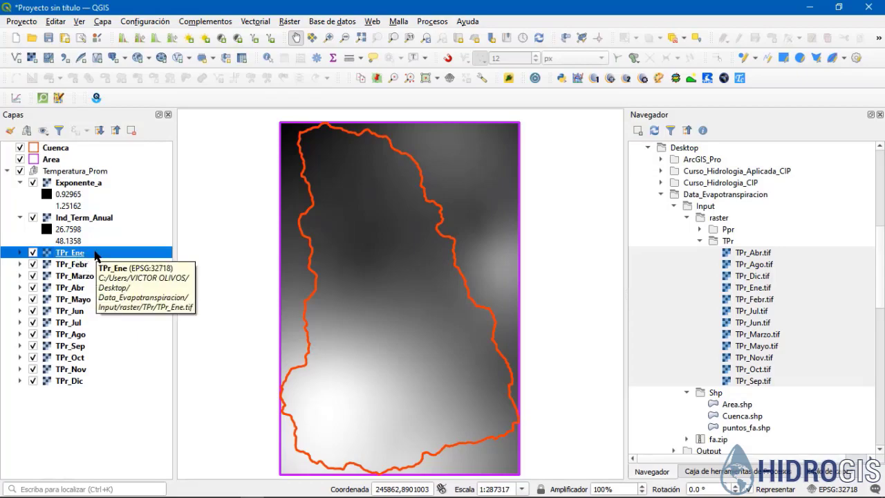
{"action": "left_click", "coordinate": [75, 289]}
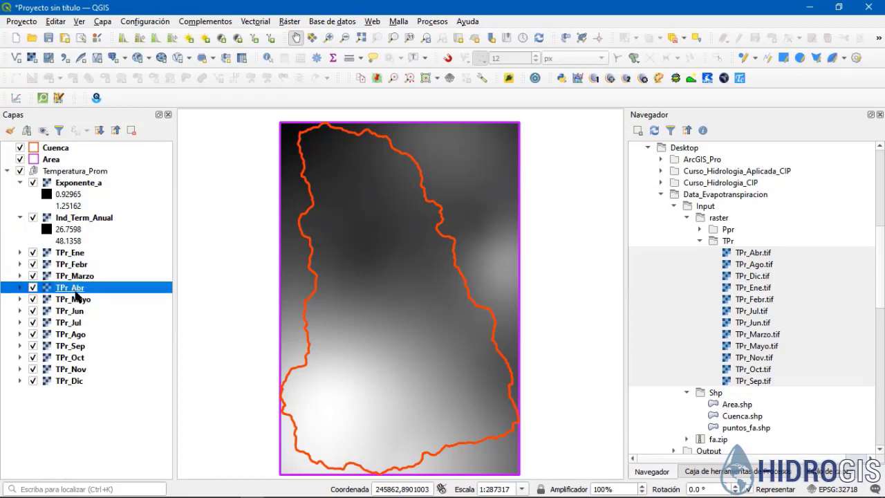
{"action": "left_click", "coordinate": [76, 301]}
{"action": "left_click", "coordinate": [76, 322]}
{"action": "left_click", "coordinate": [74, 346]}
{"action": "left_click", "coordinate": [73, 359]}
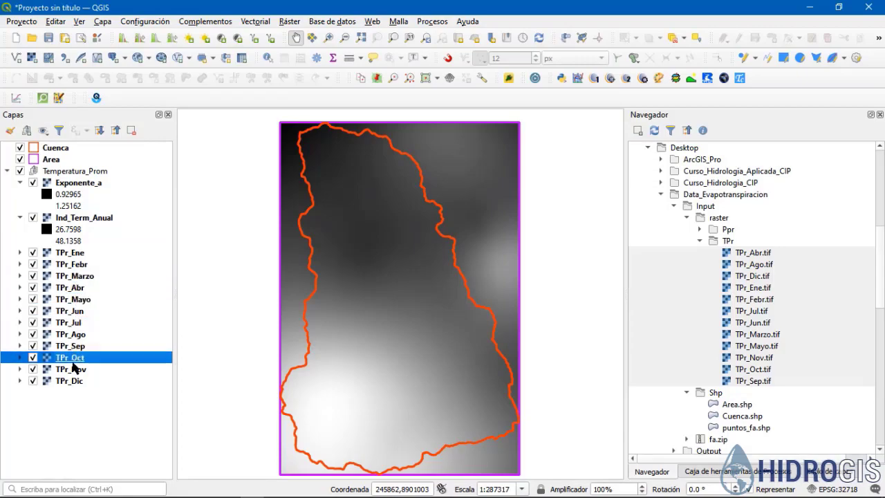
{"action": "left_click", "coordinate": [74, 369]}
{"action": "left_click", "coordinate": [75, 384]}
{"action": "left_click", "coordinate": [86, 302]}
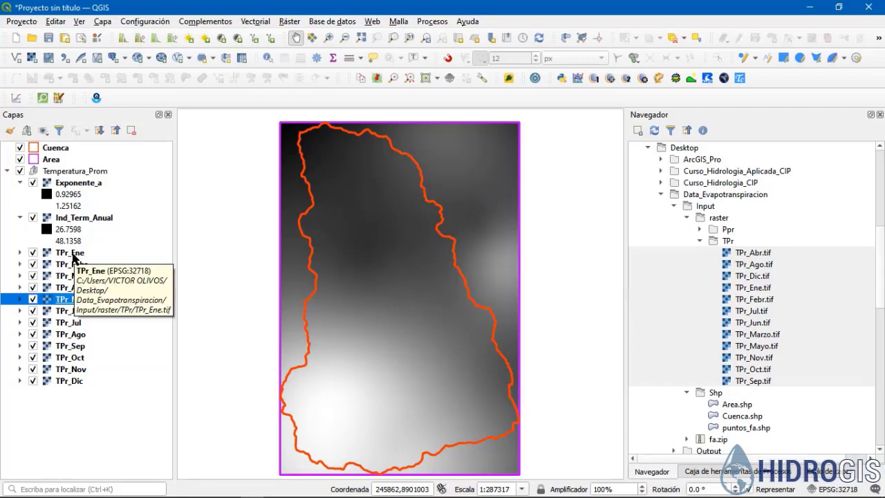
Start a new raster calculation for January with the expression 16 * ( 10 * "TPr_Ene@1"
{"action": "left_click", "coordinate": [76, 255]}
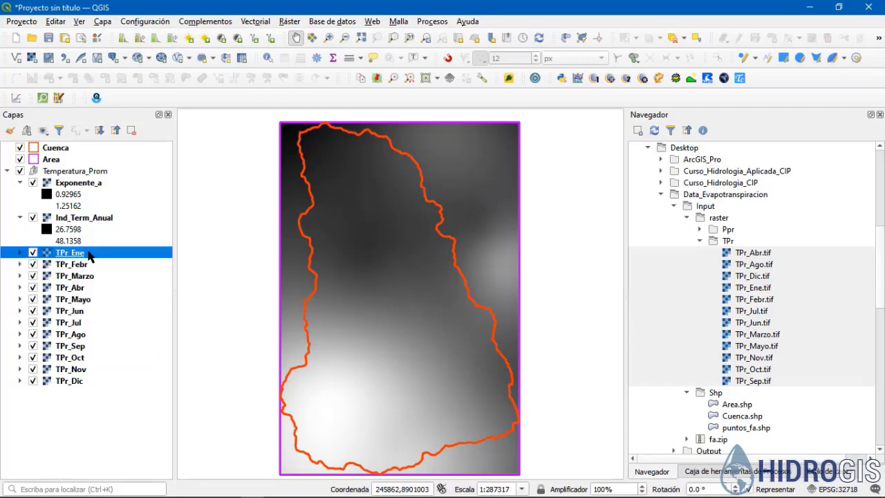
{"action": "left_click", "coordinate": [290, 22]}
{"action": "left_click", "coordinate": [297, 38]}
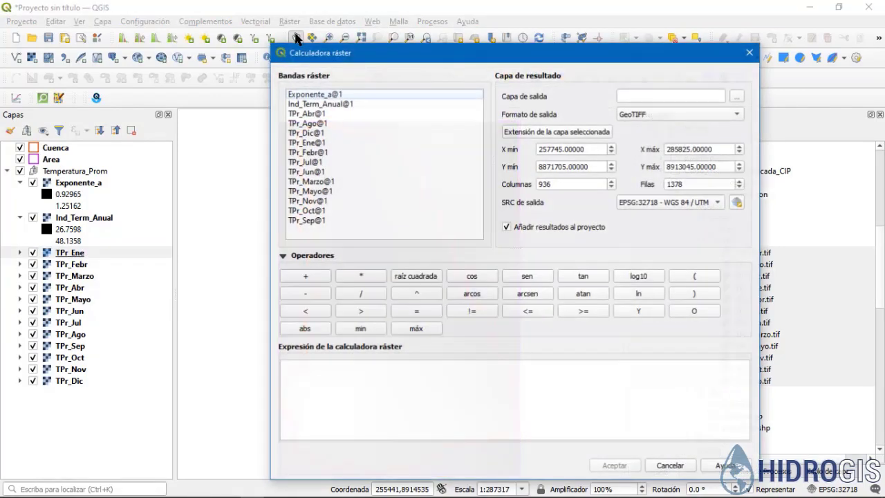
{"action": "left_click", "coordinate": [334, 382]}
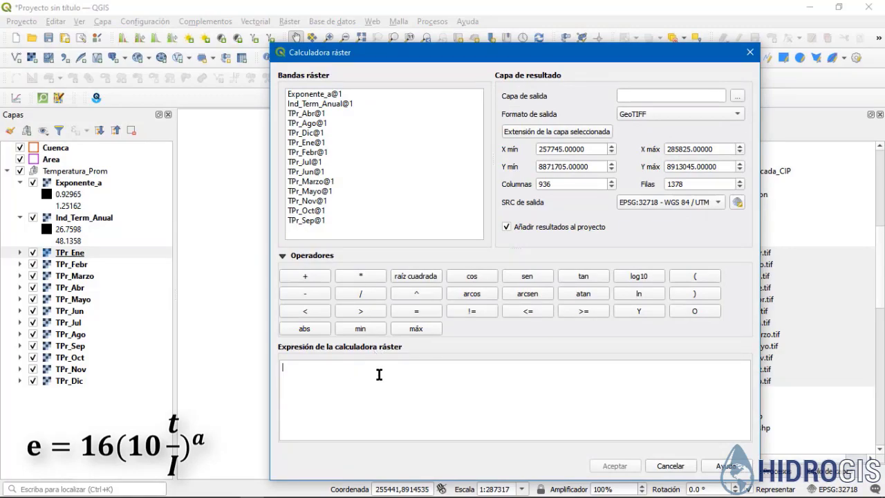
{"action": "type", "text": "16"}
{"action": "left_click", "coordinate": [365, 275]}
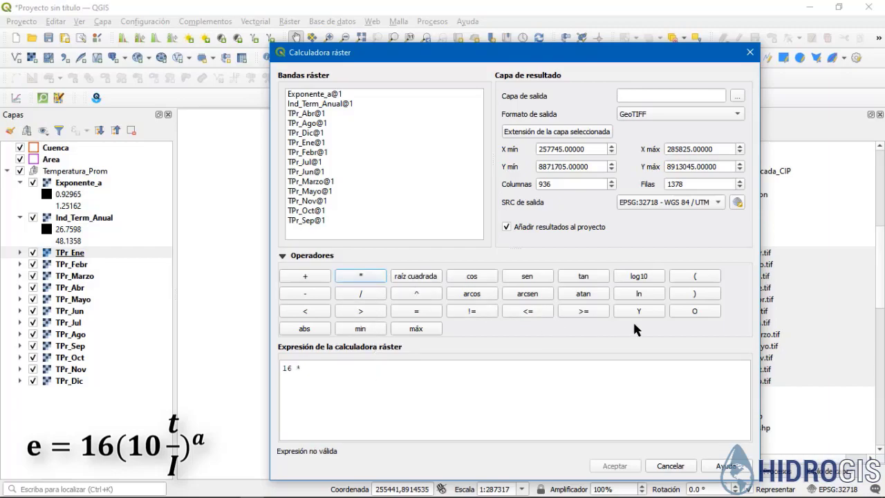
{"action": "left_click", "coordinate": [691, 277]}
{"action": "left_click", "coordinate": [360, 367]}
{"action": "type", "text": "10"}
{"action": "left_click", "coordinate": [373, 274]}
{"action": "double_click", "coordinate": [318, 147]}
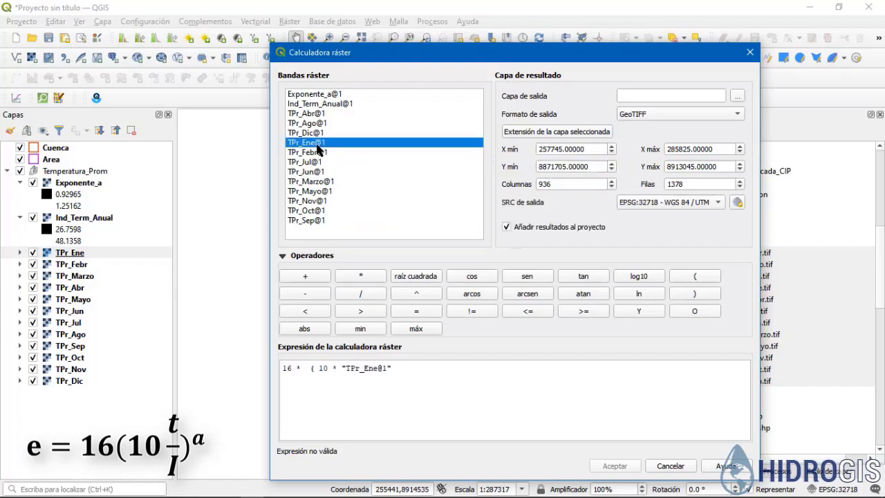
Divide the January temperature by "Ind_Term_Anual@1", close the parenthesis and raise it to ^ "Exponente_a@1"
{"action": "left_click", "coordinate": [405, 365]}
{"action": "type", "text": "/"}
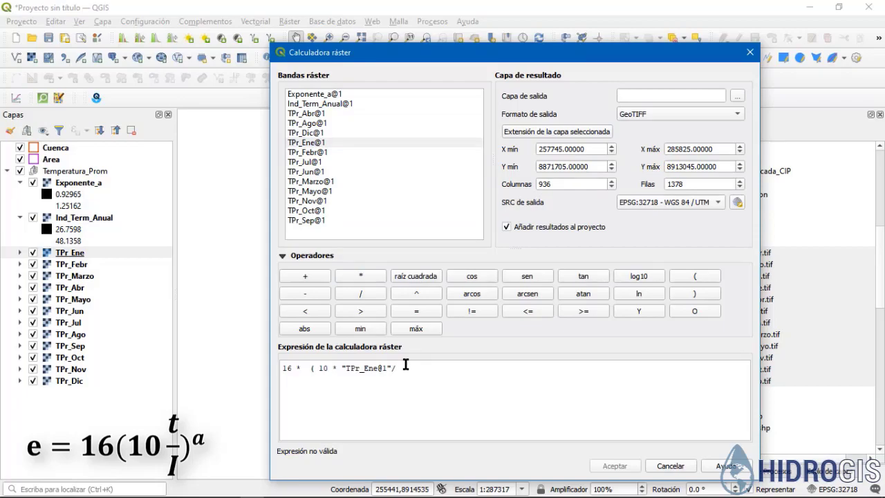
{"action": "double_click", "coordinate": [344, 104]}
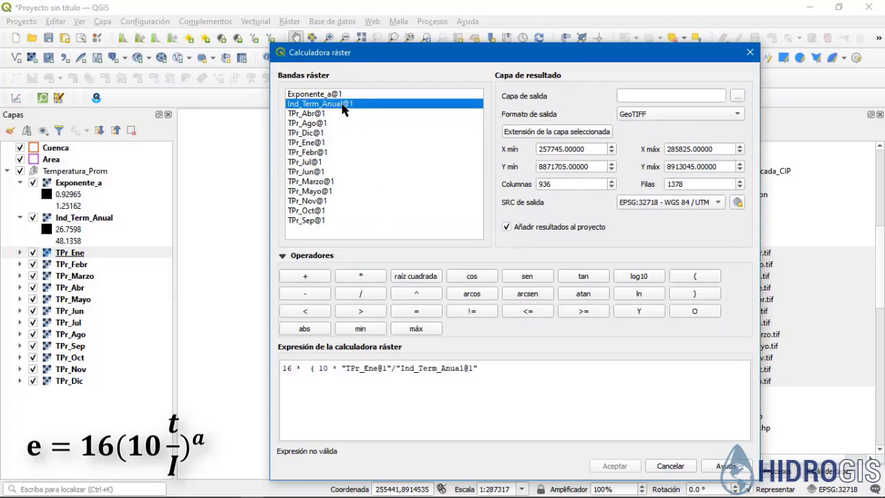
{"action": "left_click", "coordinate": [694, 293]}
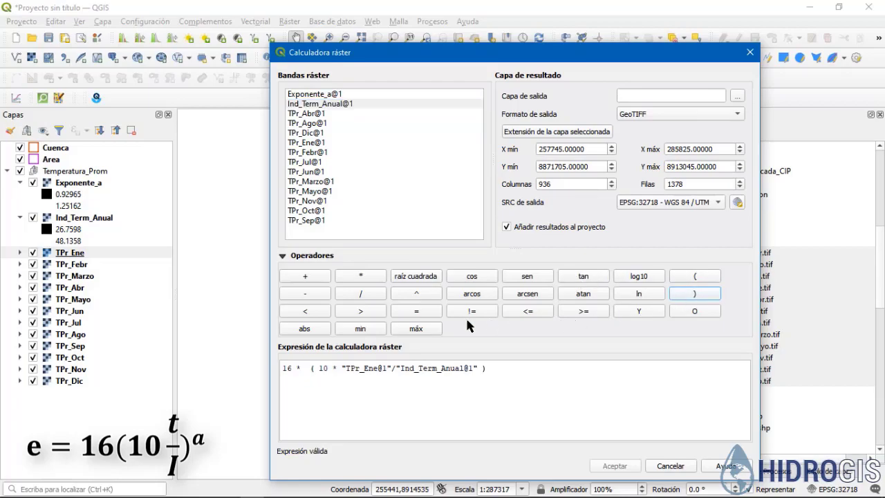
{"action": "left_click", "coordinate": [414, 291]}
{"action": "double_click", "coordinate": [331, 94]}
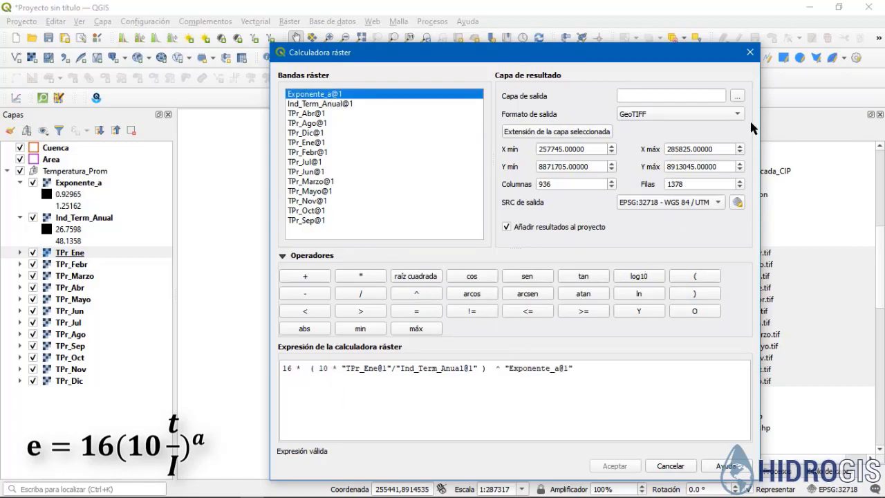
Set the output layer to e_ene_sc in the Output/Raster/QGIS folder and run the raster calculation
{"action": "left_click", "coordinate": [738, 96]}
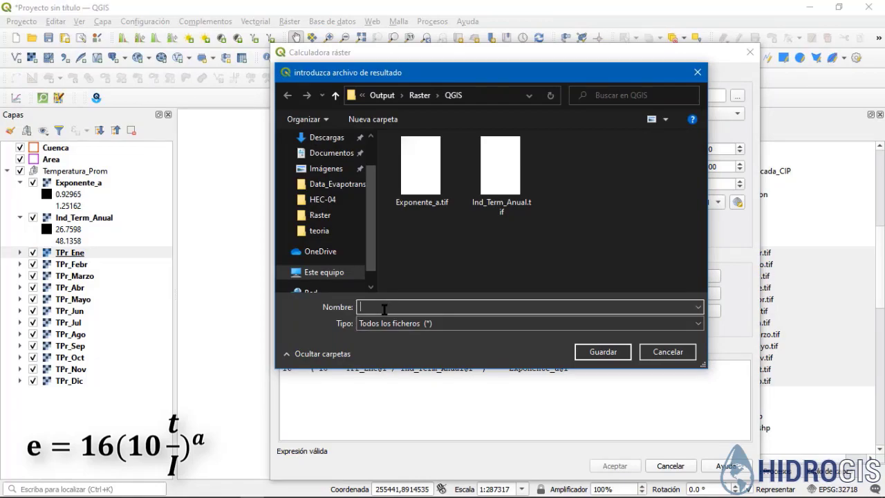
{"action": "type", "text": "e_ene_sc"}
{"action": "left_click", "coordinate": [590, 352]}
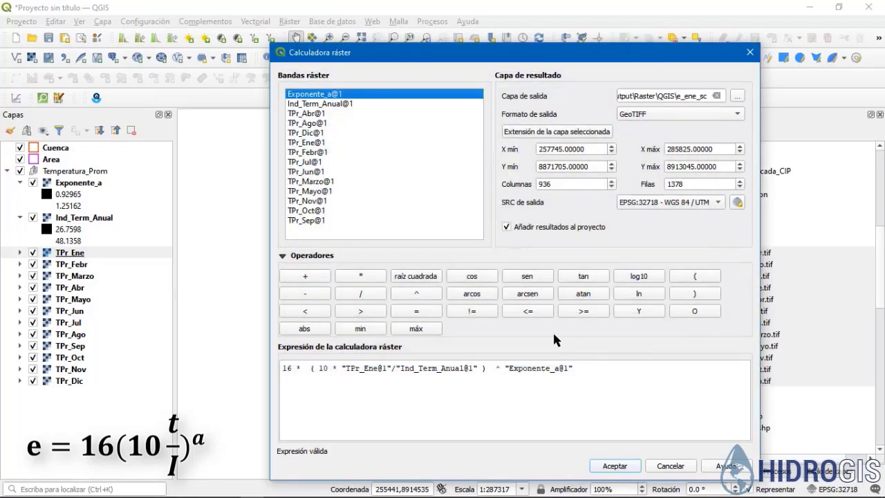
{"action": "left_click", "coordinate": [615, 467]}
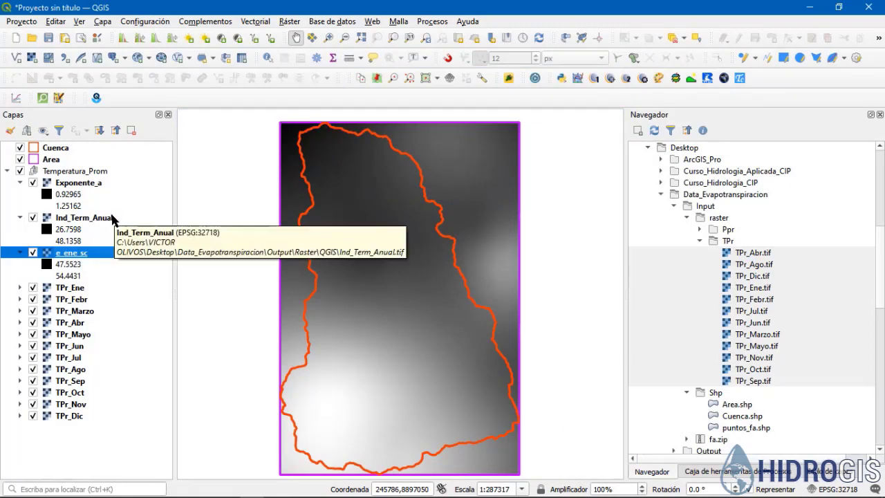
Move the Exponente_a, Ind_Term_Anual and e_ene_sc layers out of the Temperatura_Prom group, placing them above it
{"action": "left_click", "coordinate": [100, 220], "text": "ctrl"}
{"action": "left_click", "coordinate": [87, 185], "text": "ctrl"}
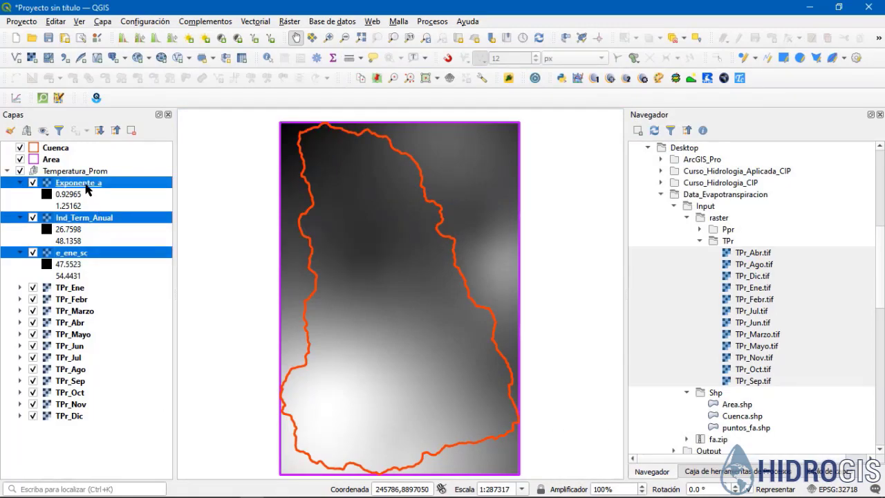
{"action": "left_click_drag", "start_coordinate": [78, 183], "coordinate": [69, 166]}
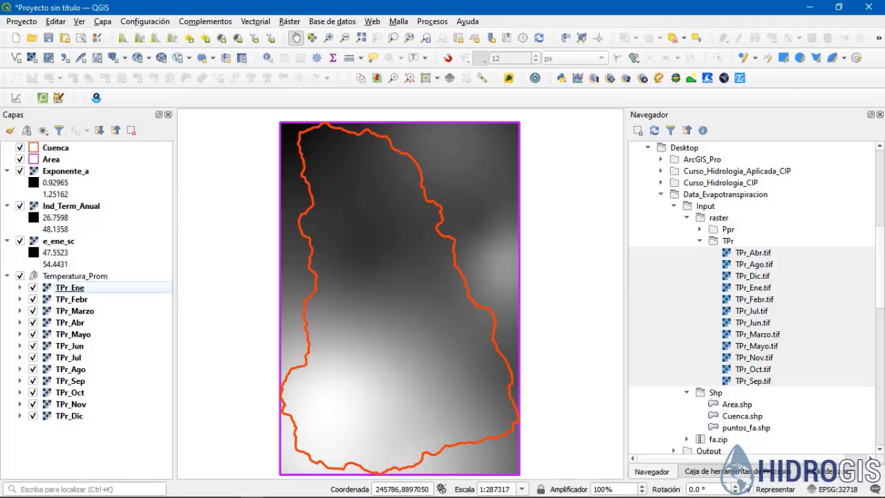
{"action": "key", "text": "alt+Tab"}
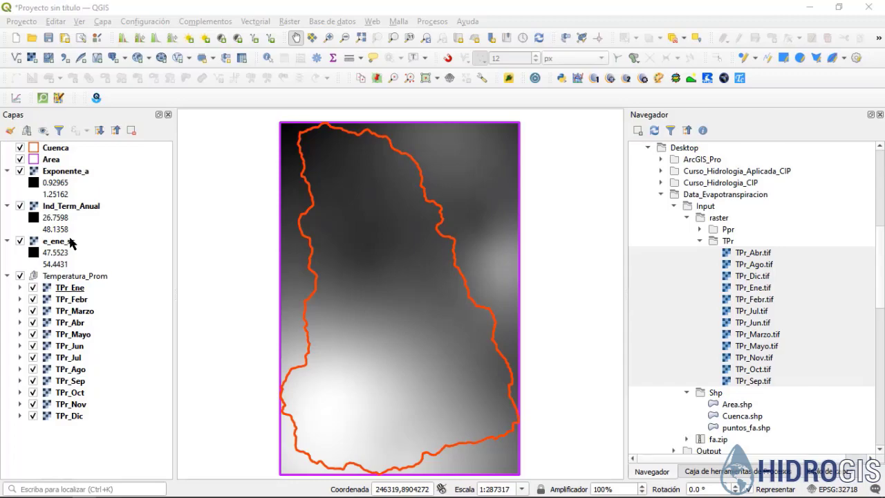
{"action": "left_click", "coordinate": [67, 251]}
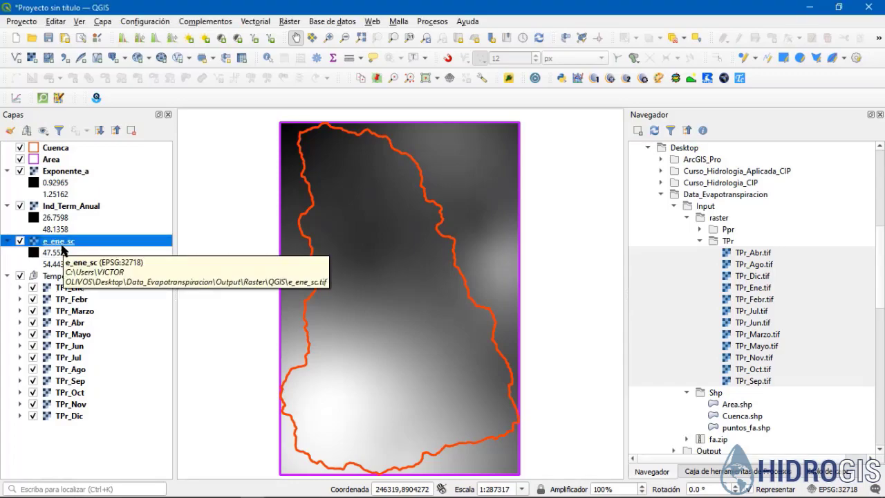
{"action": "key", "text": "alt+Tab"}
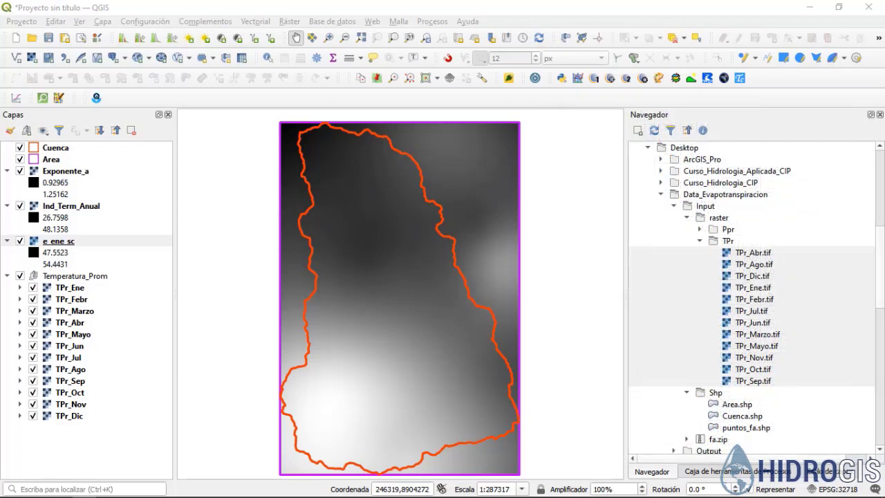
Expand the fa.zip archive in the Input folder and add its January raster fa_Ene.tif to the project
{"action": "scroll", "coordinate": [698, 200], "scroll_direction": "down", "scroll_amount": 3}
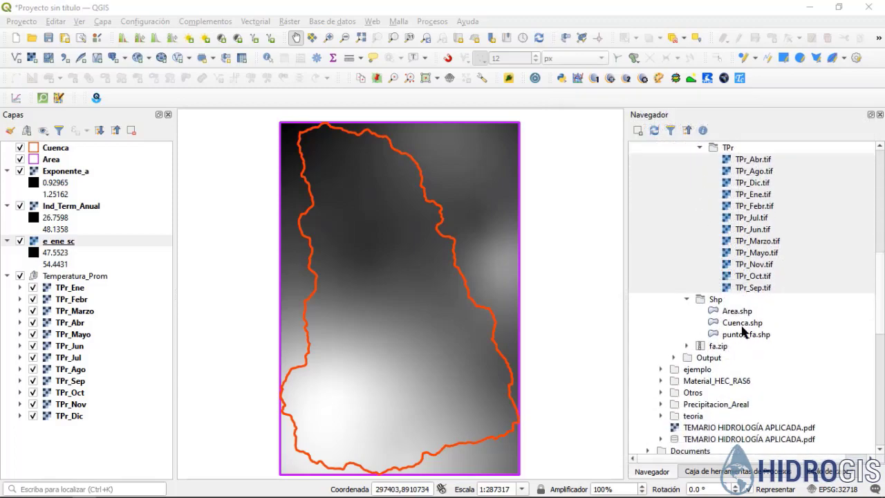
{"action": "left_click", "coordinate": [717, 347]}
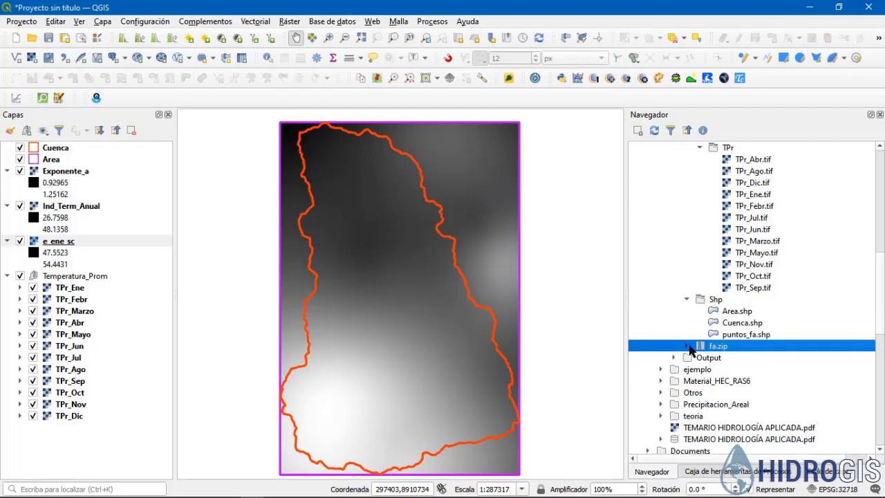
{"action": "left_click", "coordinate": [688, 346]}
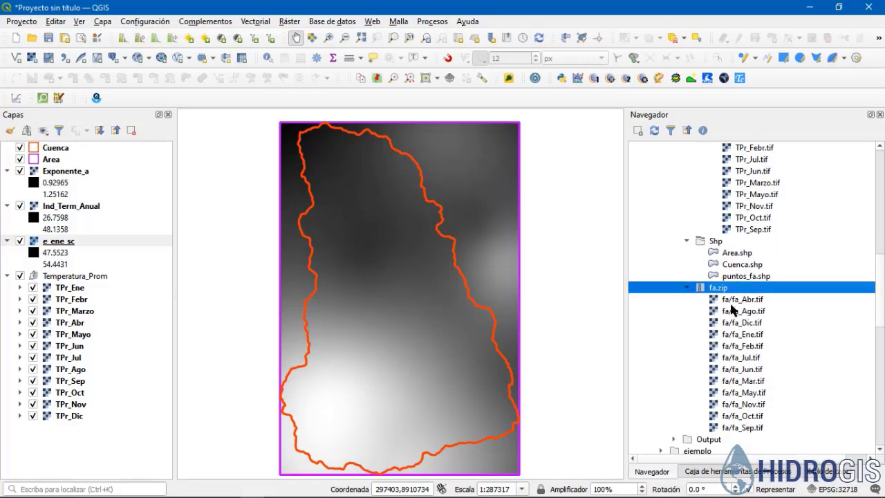
{"action": "left_click", "coordinate": [752, 337]}
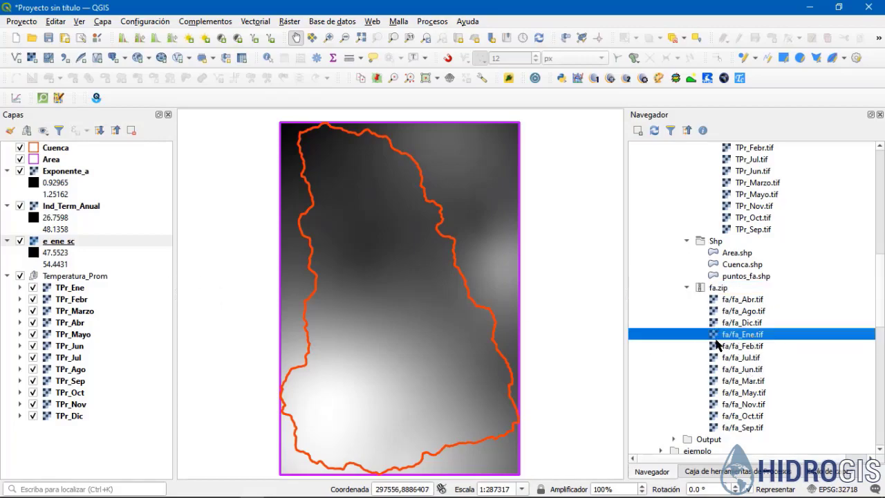
{"action": "left_click_drag", "start_coordinate": [739, 338], "coordinate": [240, 220]}
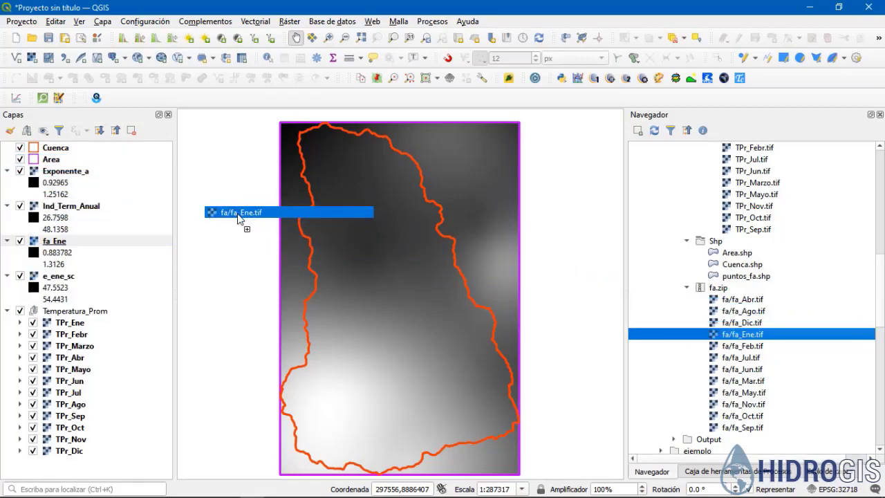
Hide the fa_Ene, Ind_Term_Anual and Exponente_a layers on the map
{"action": "left_click", "coordinate": [20, 242]}
{"action": "left_click", "coordinate": [20, 205]}
{"action": "left_click", "coordinate": [20, 171]}
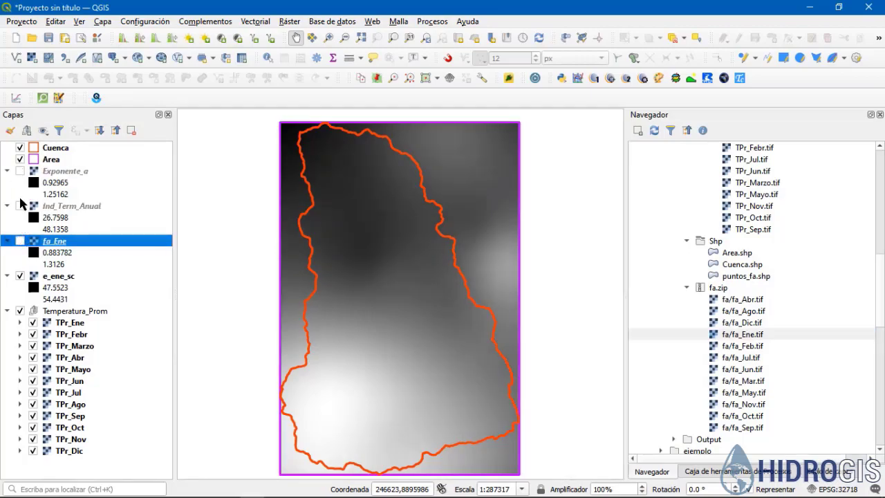
Hide the e_ene_sc layer, show the fa_Ene layer and fit the map to the fa_Ene extent
{"action": "left_click", "coordinate": [21, 276]}
{"action": "left_click", "coordinate": [20, 241]}
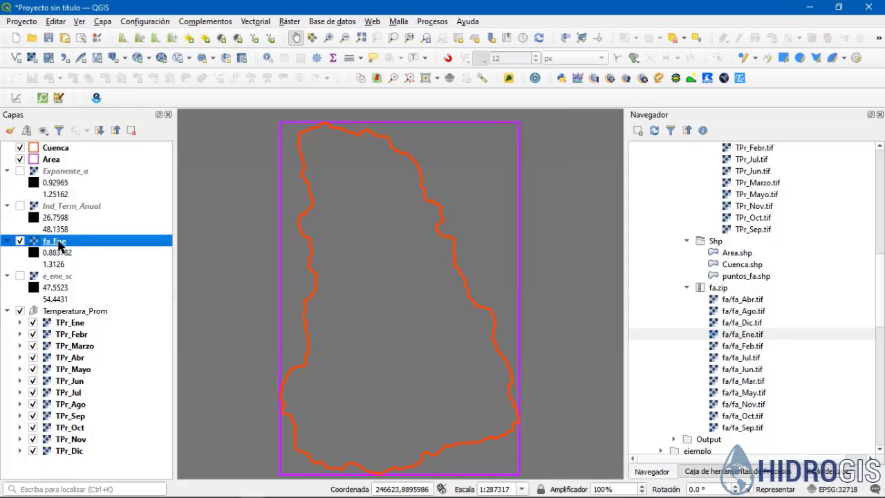
{"action": "right_click", "coordinate": [60, 246]}
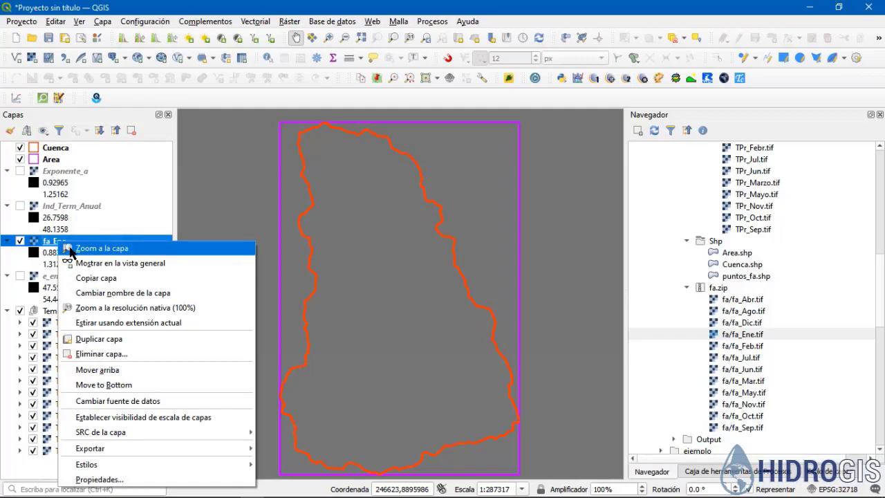
{"action": "left_click", "coordinate": [101, 249]}
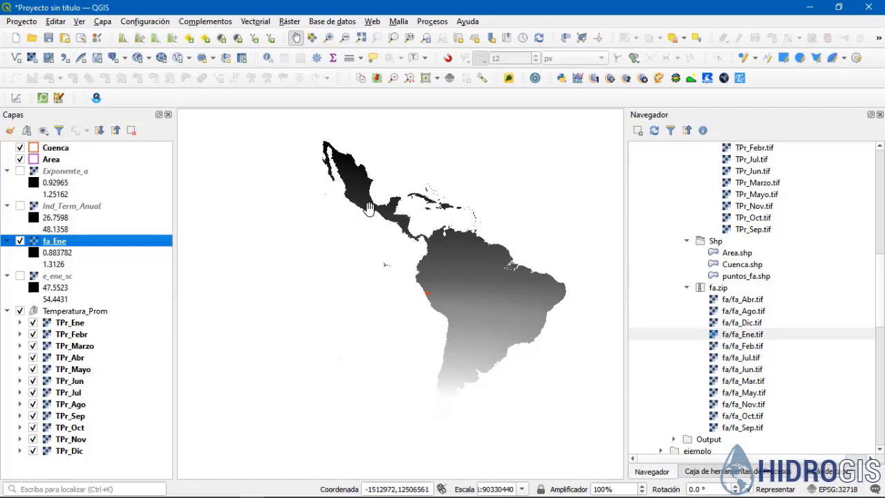
Add puntos_fa.shp from the Input/Shp folder to the map and set the project CRS to WGS 84 (EPSG:4326)
{"action": "scroll", "coordinate": [738, 314], "scroll_direction": "up", "scroll_amount": 3}
{"action": "scroll", "coordinate": [738, 315], "scroll_direction": "up", "scroll_amount": 1}
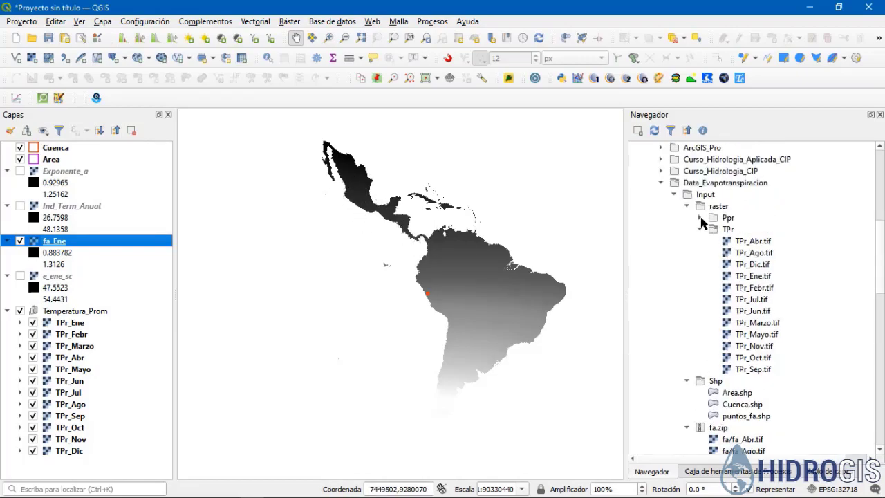
{"action": "left_click", "coordinate": [700, 218]}
{"action": "left_click", "coordinate": [701, 217]}
{"action": "scroll", "coordinate": [696, 235], "scroll_direction": "down", "scroll_amount": 1}
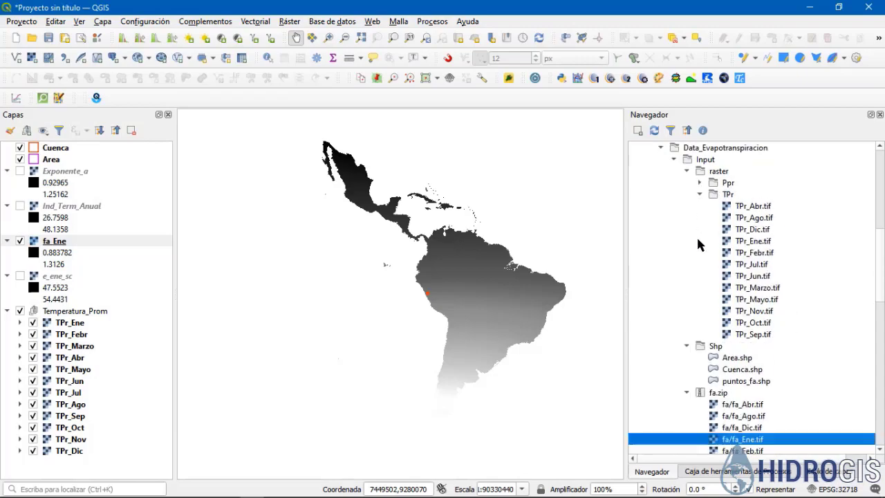
{"action": "scroll", "coordinate": [694, 221], "scroll_direction": "up", "scroll_amount": 1}
{"action": "left_click", "coordinate": [687, 195]}
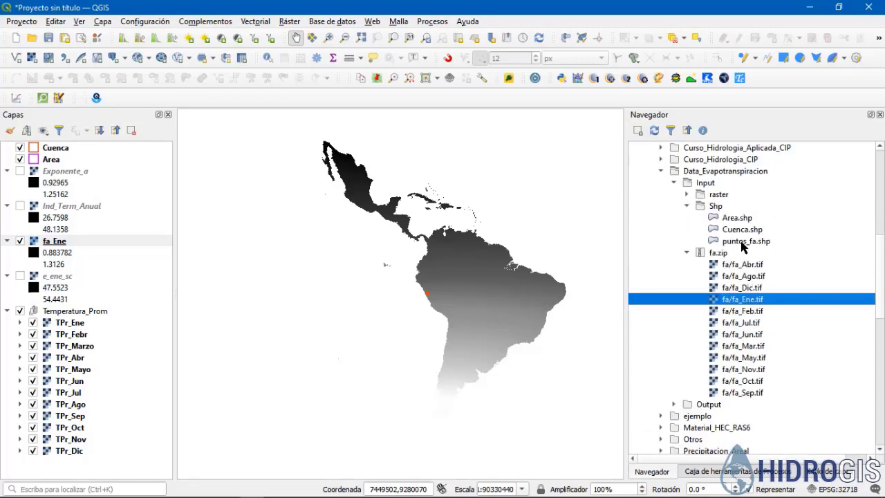
{"action": "left_click_drag", "start_coordinate": [742, 244], "coordinate": [434, 241]}
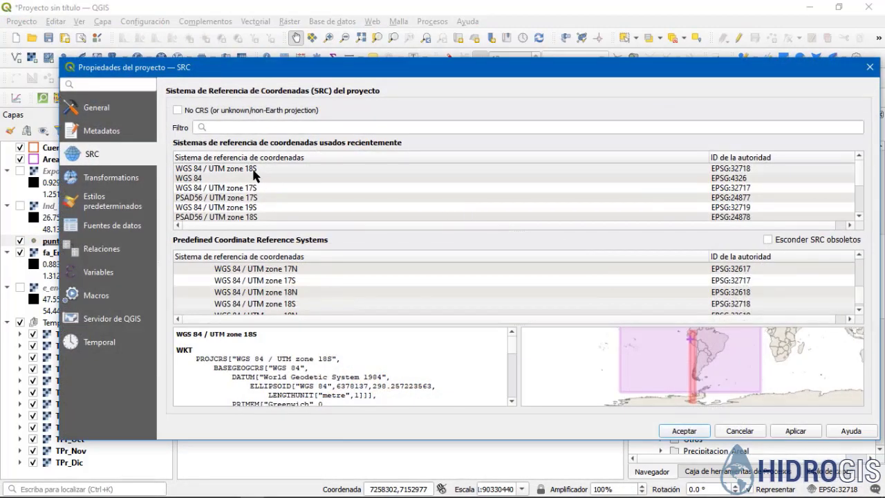
{"action": "left_click", "coordinate": [228, 180]}
{"action": "left_click", "coordinate": [683, 430]}
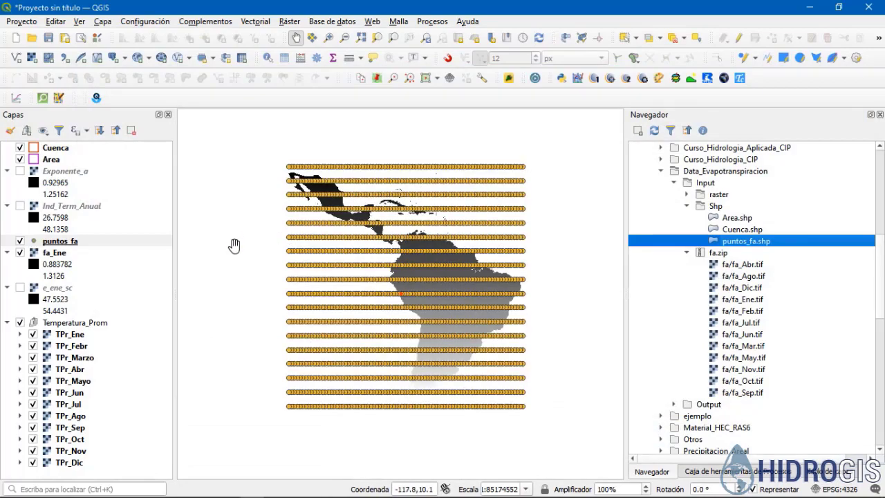
Label the puntos_fa points with single labels showing the Ene field
{"action": "left_click", "coordinate": [76, 242]}
{"action": "left_click", "coordinate": [731, 473]}
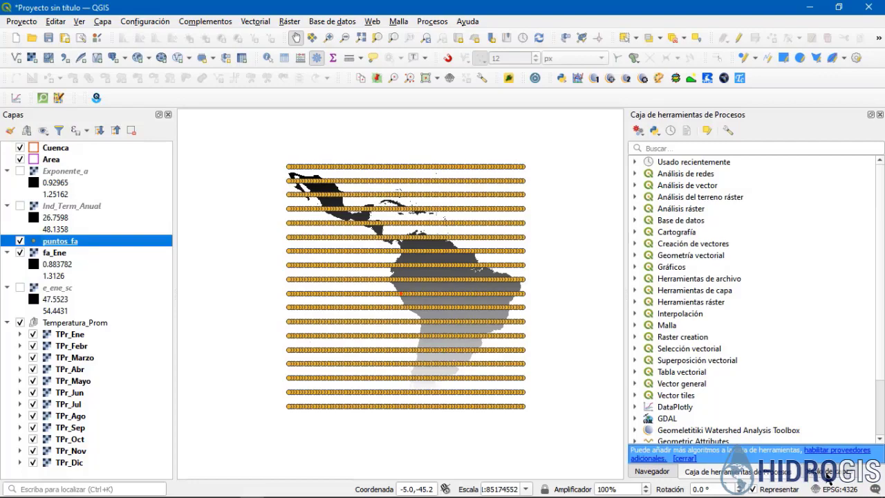
{"action": "left_click", "coordinate": [828, 471]}
{"action": "left_click", "coordinate": [637, 166]}
{"action": "left_click", "coordinate": [689, 150]}
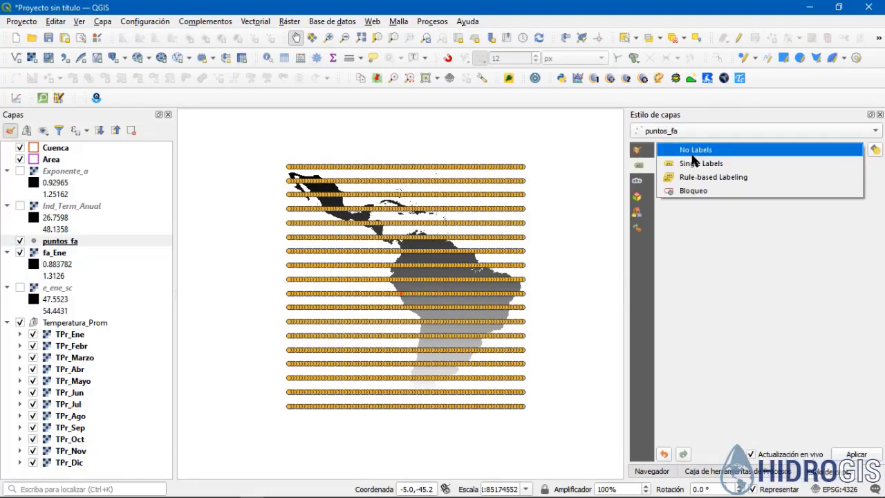
{"action": "left_click", "coordinate": [694, 165]}
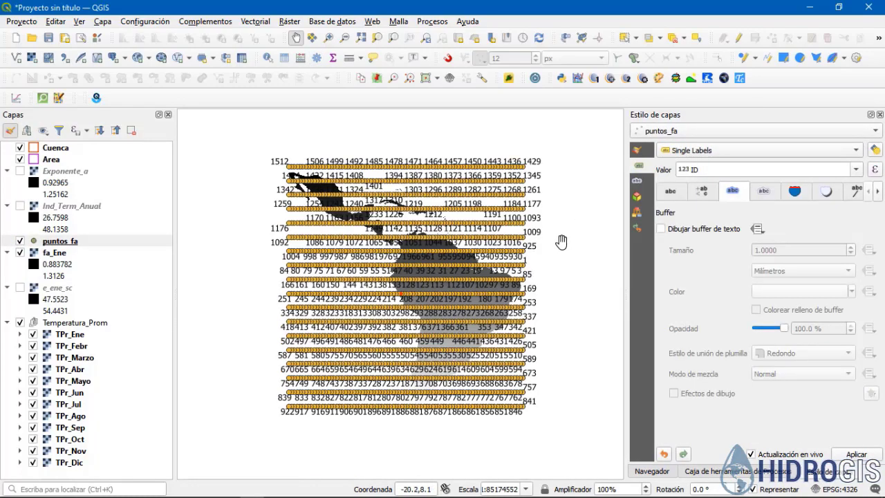
{"action": "left_click", "coordinate": [856, 170]}
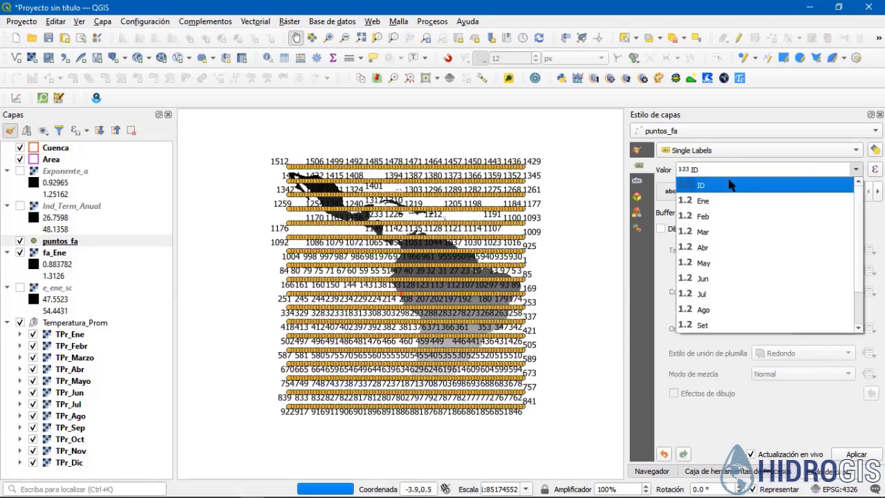
{"action": "left_click", "coordinate": [701, 198]}
Examine the January correction factor labels on the point rows at different latitudes, from Peru up to Mexico
{"action": "scroll", "coordinate": [381, 290], "scroll_direction": "up", "scroll_amount": 3}
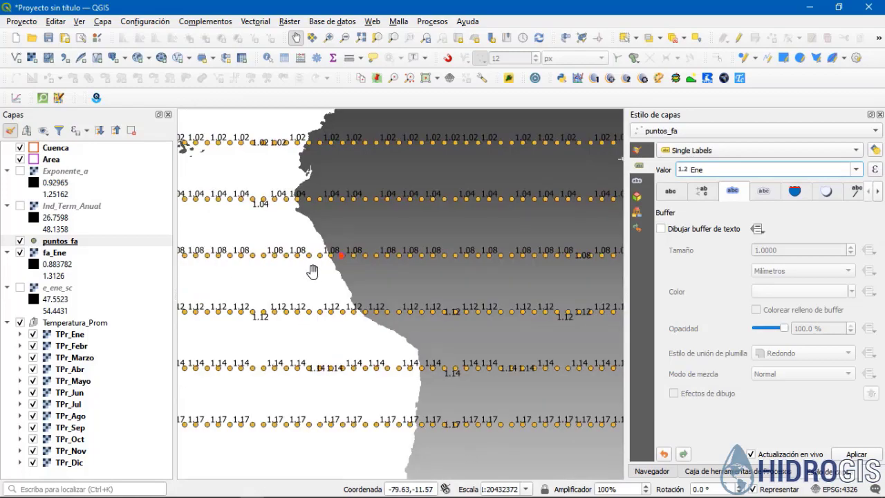
{"action": "left_click_drag", "start_coordinate": [308, 236], "coordinate": [309, 324]}
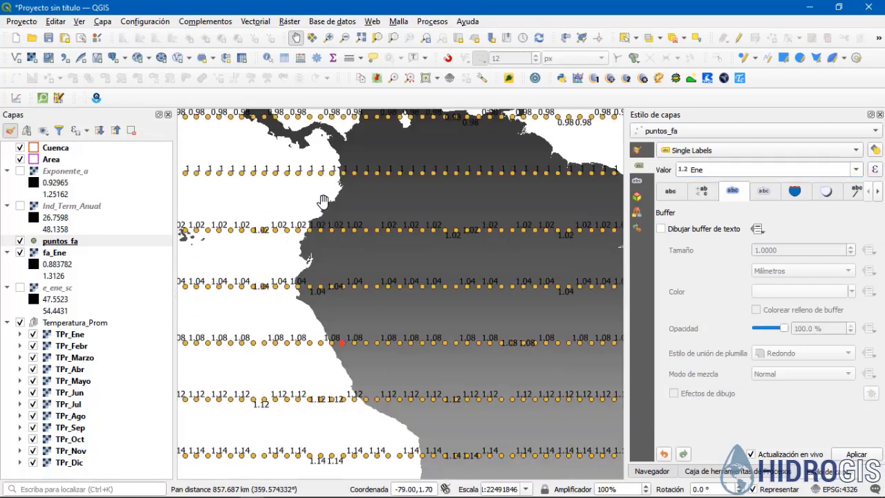
{"action": "left_click_drag", "start_coordinate": [331, 178], "coordinate": [343, 282]}
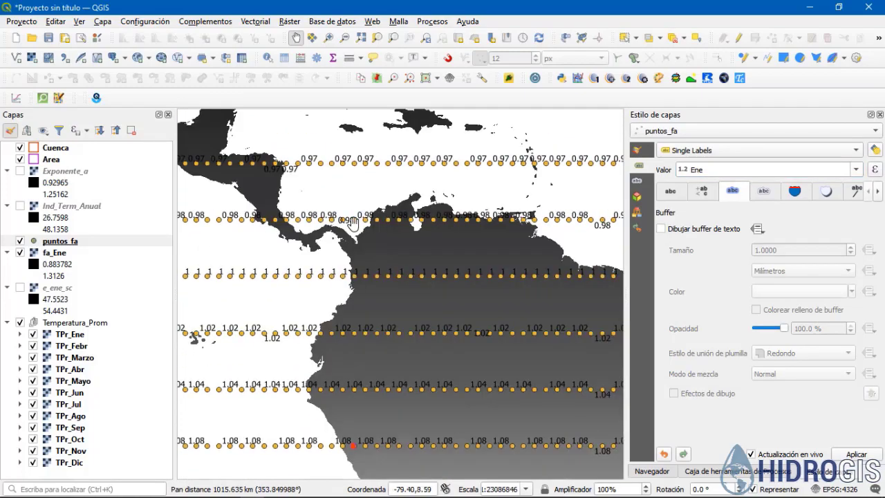
{"action": "left_click_drag", "start_coordinate": [275, 246], "coordinate": [352, 256]}
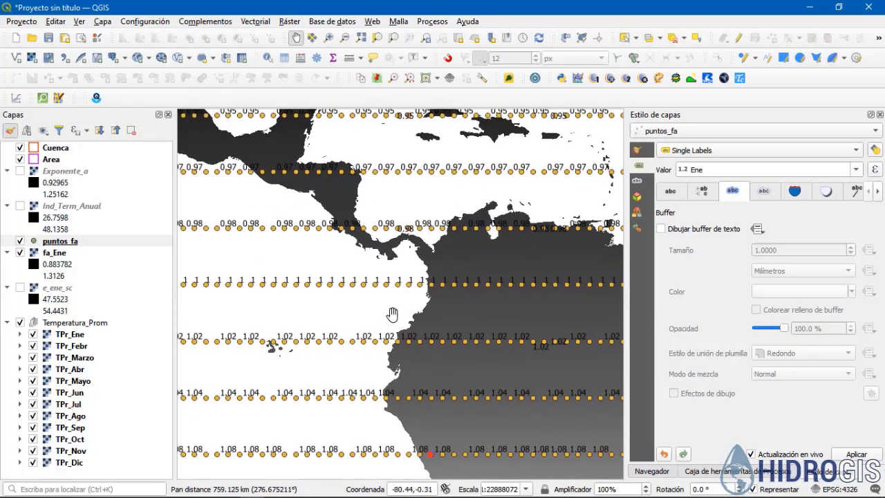
{"action": "left_click_drag", "start_coordinate": [389, 198], "coordinate": [389, 352]}
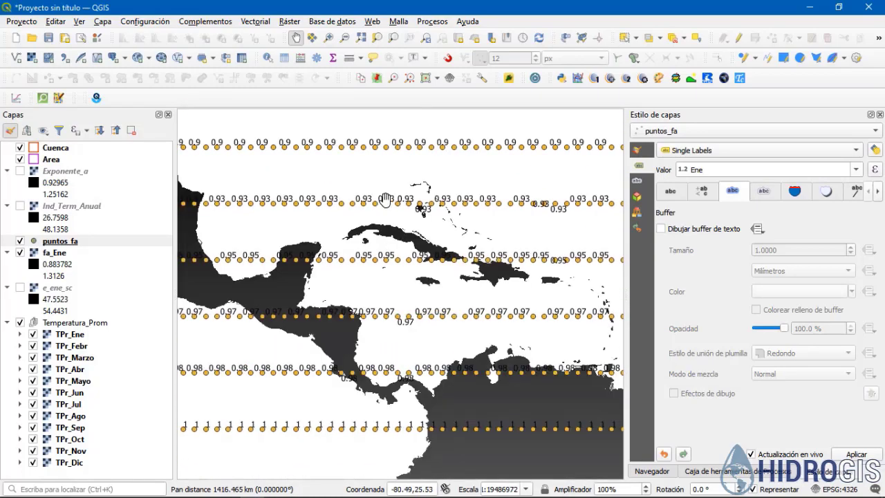
{"action": "left_click_drag", "start_coordinate": [274, 286], "coordinate": [391, 348]}
{"action": "left_click_drag", "start_coordinate": [289, 282], "coordinate": [409, 274]}
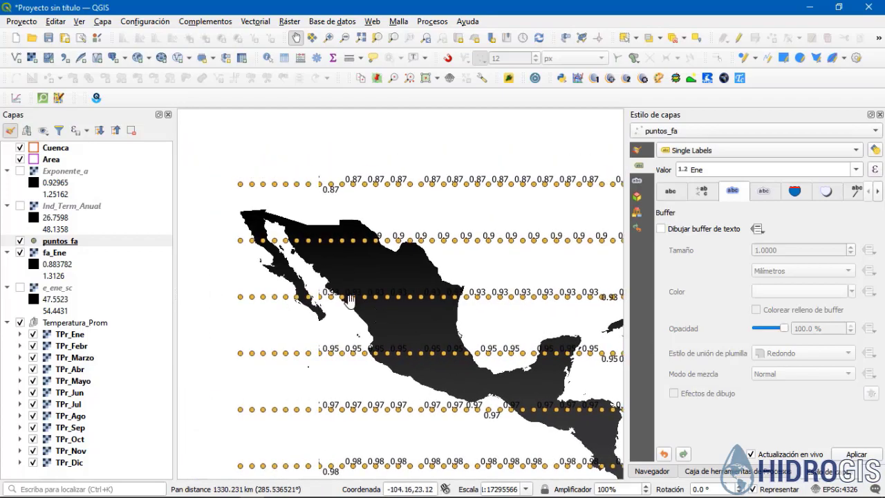
{"action": "left_click_drag", "start_coordinate": [529, 423], "coordinate": [403, 271]}
Remove the puntos_fa layer from the project and frame the Cuenca and Area outlines on the map
{"action": "scroll", "coordinate": [363, 286], "scroll_direction": "down", "scroll_amount": 2}
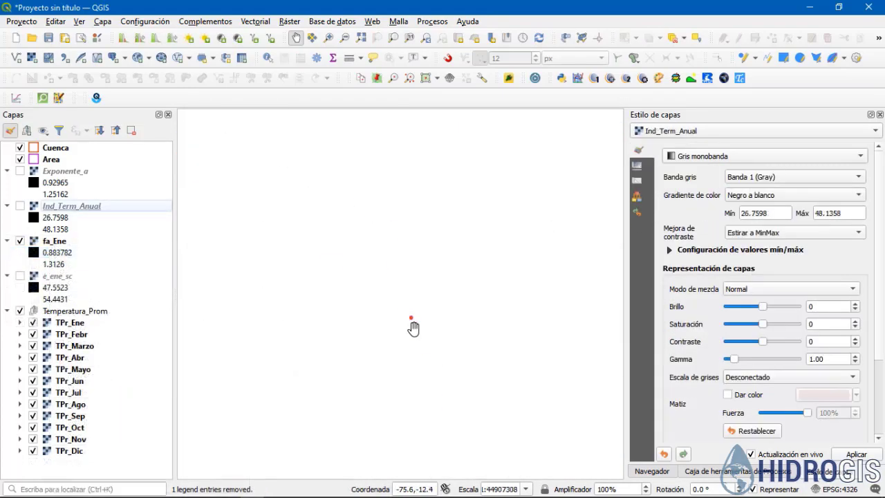
{"action": "scroll", "coordinate": [411, 323], "scroll_direction": "up", "scroll_amount": 5}
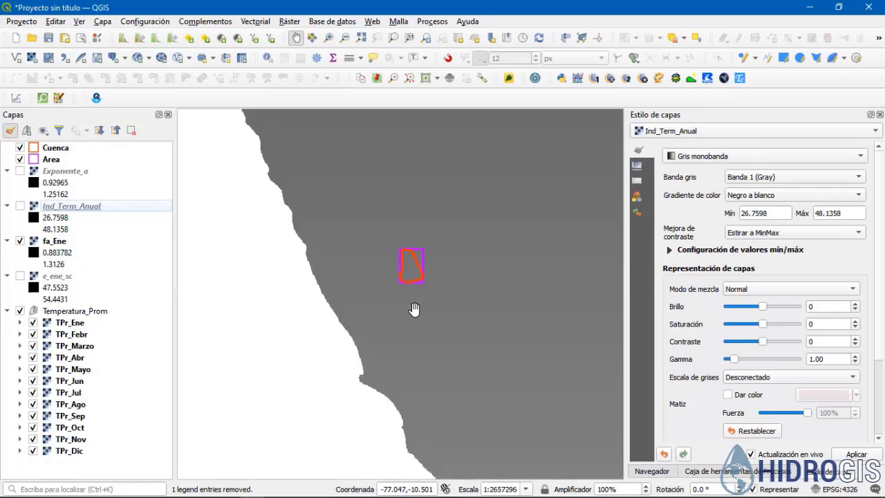
{"action": "scroll", "coordinate": [415, 310], "scroll_direction": "up", "scroll_amount": 1}
{"action": "left_click_drag", "start_coordinate": [409, 272], "coordinate": [368, 290]}
{"action": "scroll", "coordinate": [369, 289], "scroll_direction": "down", "scroll_amount": 3}
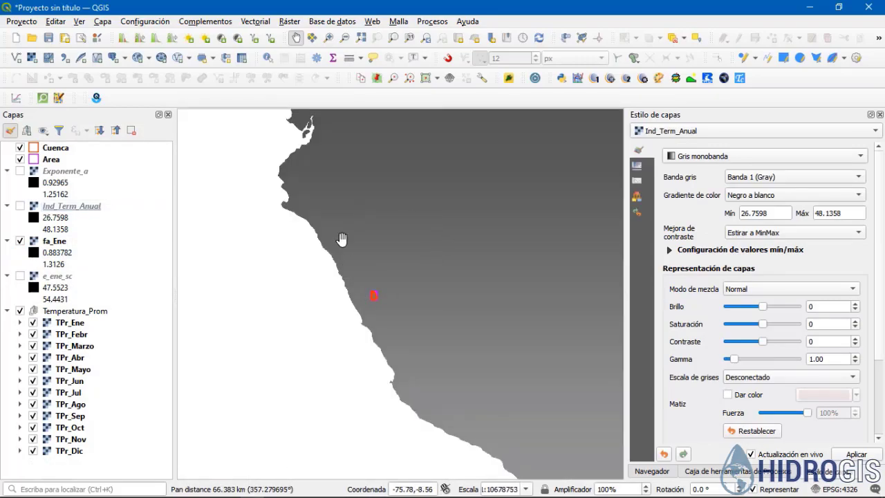
{"action": "scroll", "coordinate": [369, 297], "scroll_direction": "up", "scroll_amount": 3}
{"action": "left_click_drag", "start_coordinate": [337, 375], "coordinate": [356, 336]}
{"action": "scroll", "coordinate": [355, 336], "scroll_direction": "up", "scroll_amount": 1}
{"action": "scroll", "coordinate": [435, 260], "scroll_direction": "up", "scroll_amount": 1}
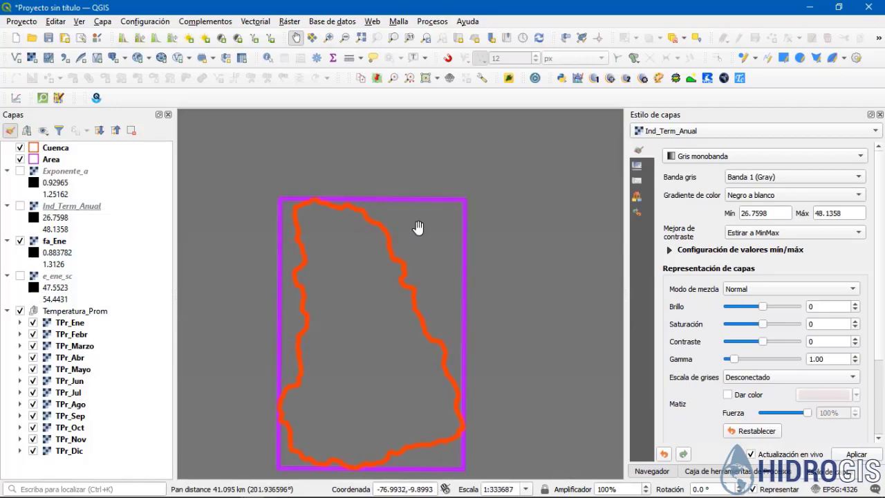
{"action": "left_click_drag", "start_coordinate": [353, 293], "coordinate": [399, 225]}
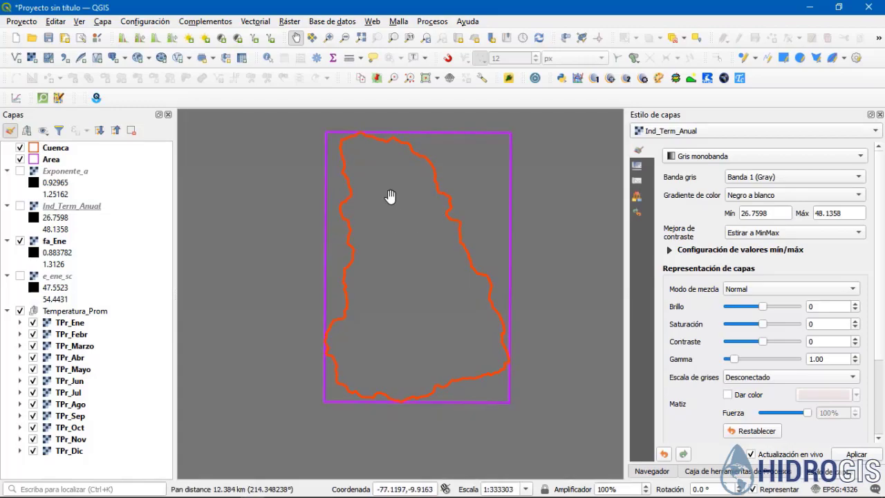
Set up a clip raster by mask layer with fa_Ene as input, Area as mask and EPSG:32718 - WGS 84 / UTM zone 18S as target CRS
{"action": "left_click", "coordinate": [290, 22]}
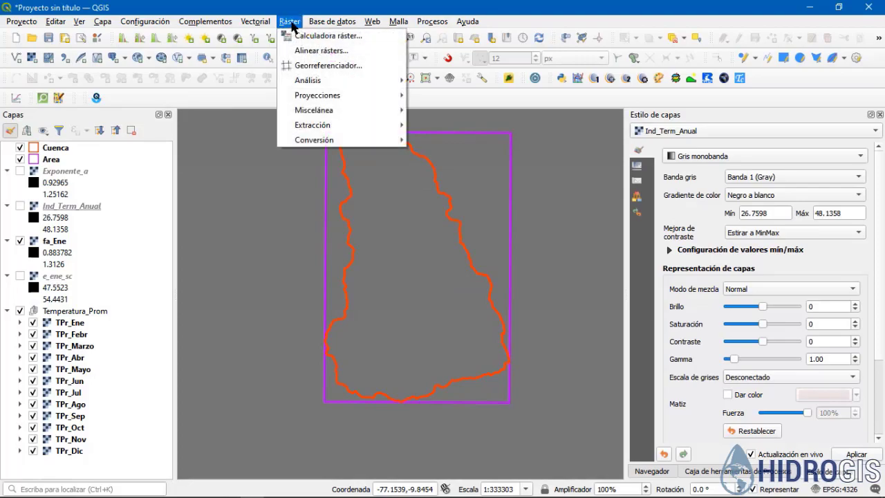
{"action": "mouse_move", "coordinate": [349, 127]}
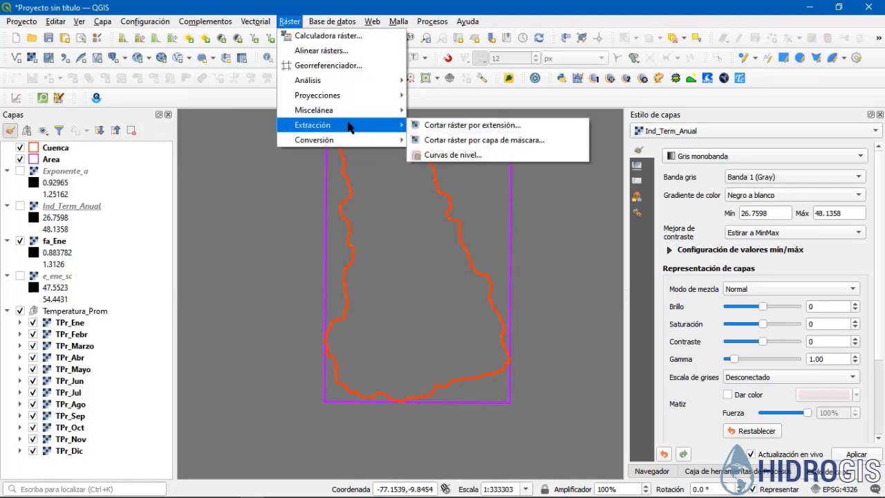
{"action": "left_click", "coordinate": [469, 145]}
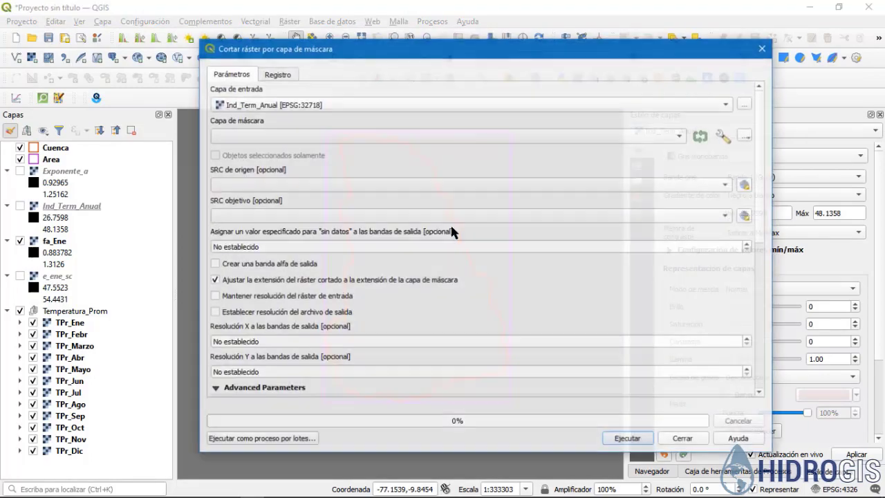
{"action": "left_click", "coordinate": [316, 106]}
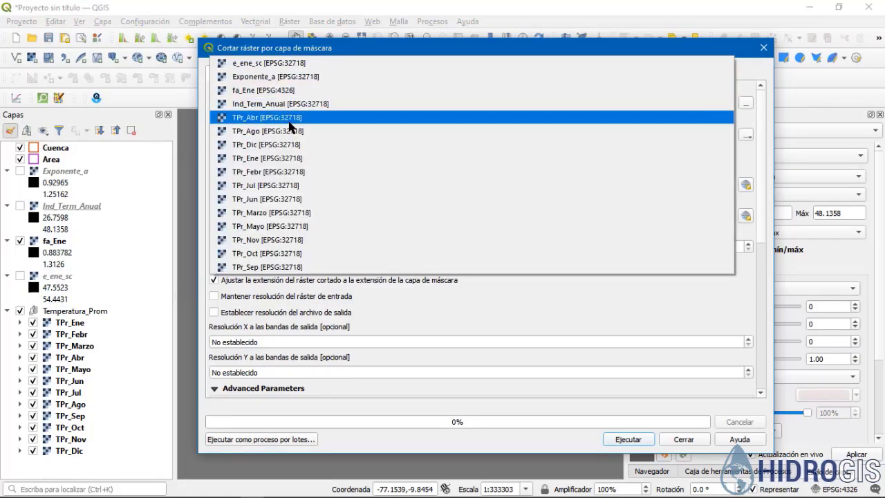
{"action": "left_click", "coordinate": [267, 97]}
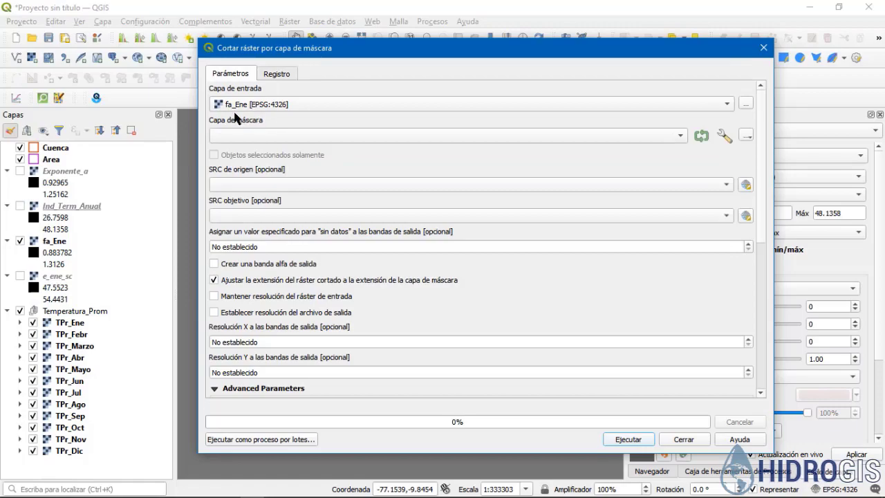
{"action": "left_click", "coordinate": [286, 135]}
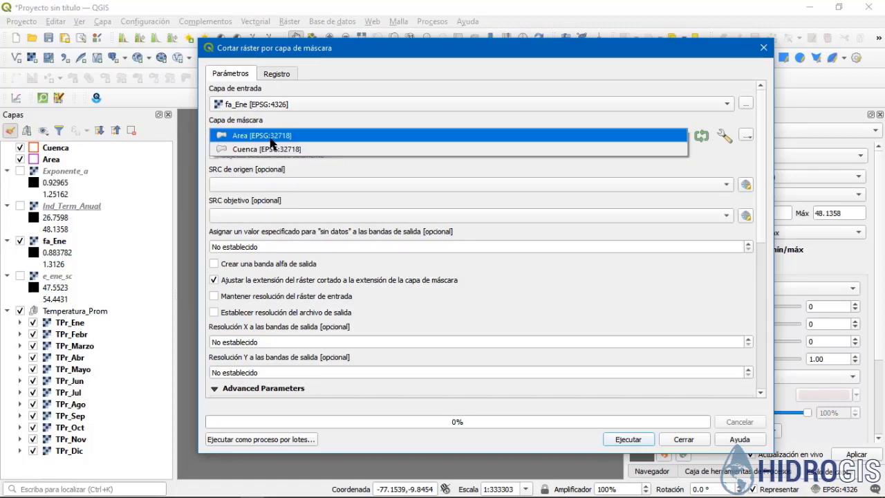
{"action": "left_click", "coordinate": [271, 136]}
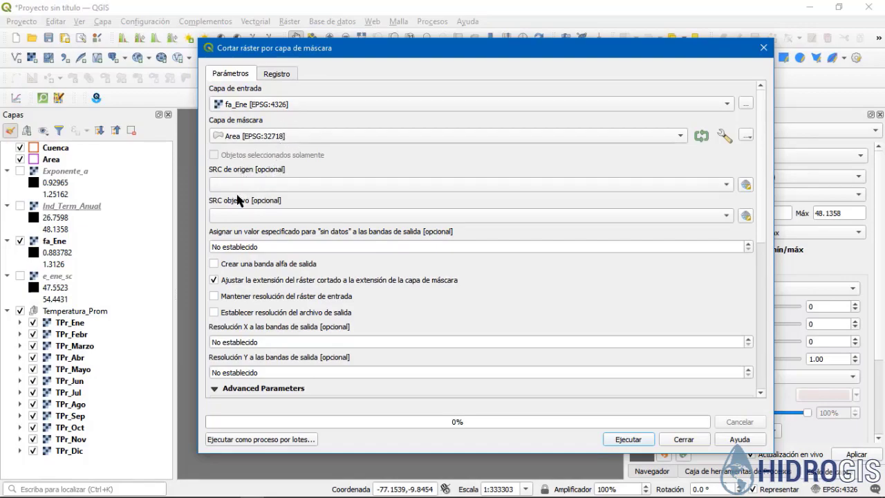
{"action": "left_click", "coordinate": [270, 217]}
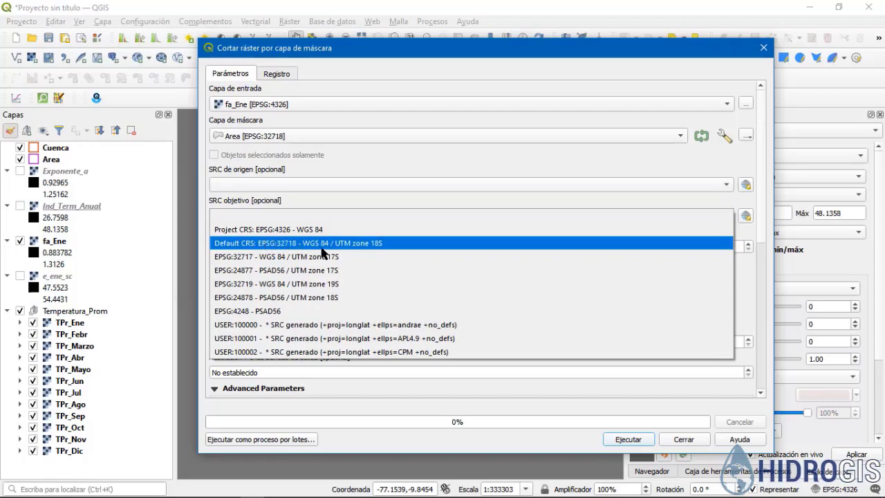
{"action": "left_click", "coordinate": [360, 244]}
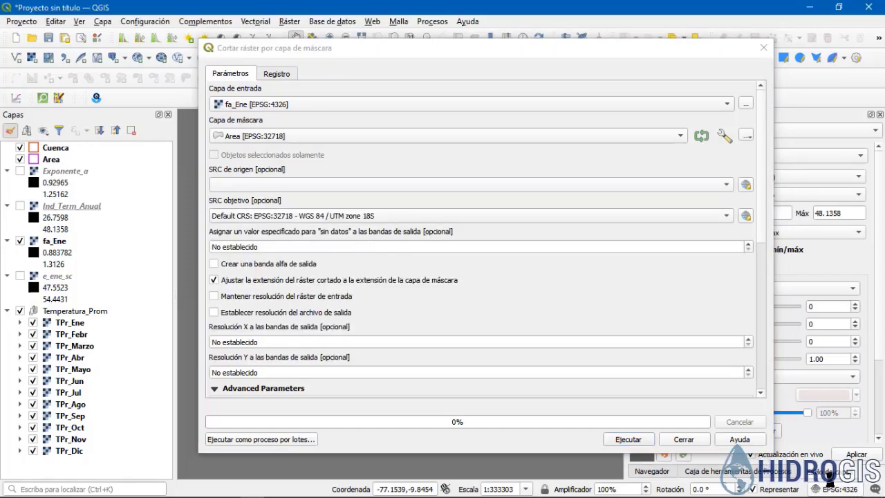
Set the project CRS to WGS 84 / UTM zone 18S (EPSG:32718)
{"action": "left_click", "coordinate": [838, 489]}
{"action": "left_click", "coordinate": [251, 178]}
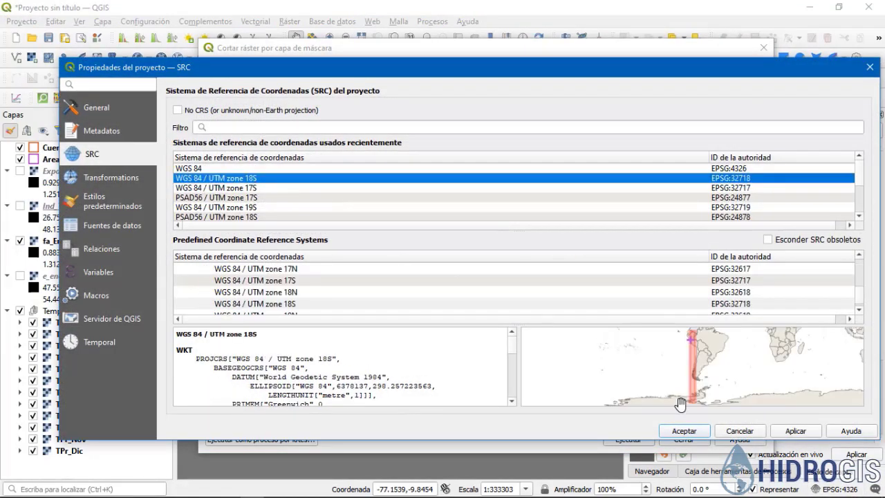
{"action": "left_click", "coordinate": [693, 432]}
Run the clip with fa_ene.tif in Output/Raster/QGIS as the output file and hide the original fa_Ene layer
{"action": "left_click_drag", "start_coordinate": [759, 138], "coordinate": [752, 305]}
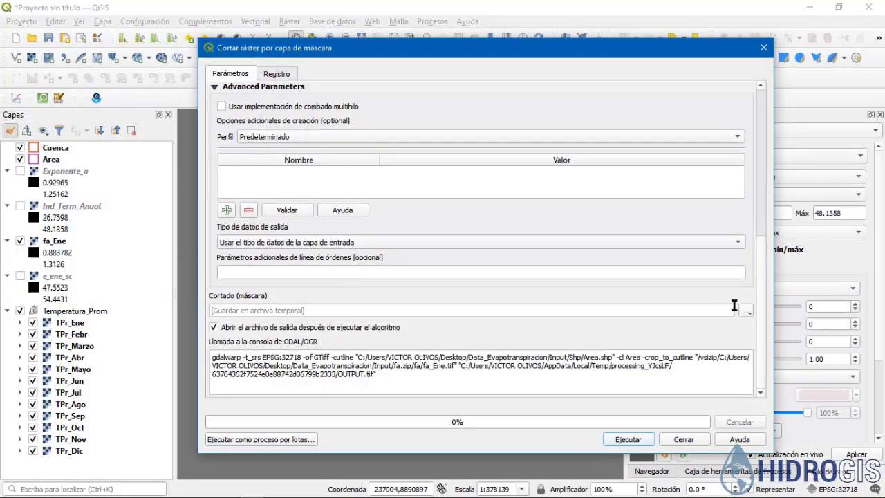
{"action": "left_click", "coordinate": [745, 309]}
{"action": "left_click", "coordinate": [768, 337]}
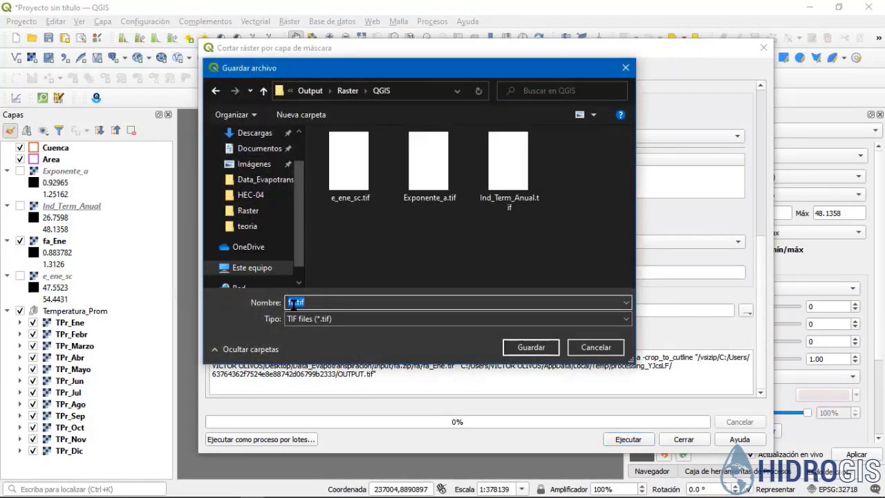
{"action": "left_click", "coordinate": [293, 302]}
{"action": "left_click", "coordinate": [529, 347]}
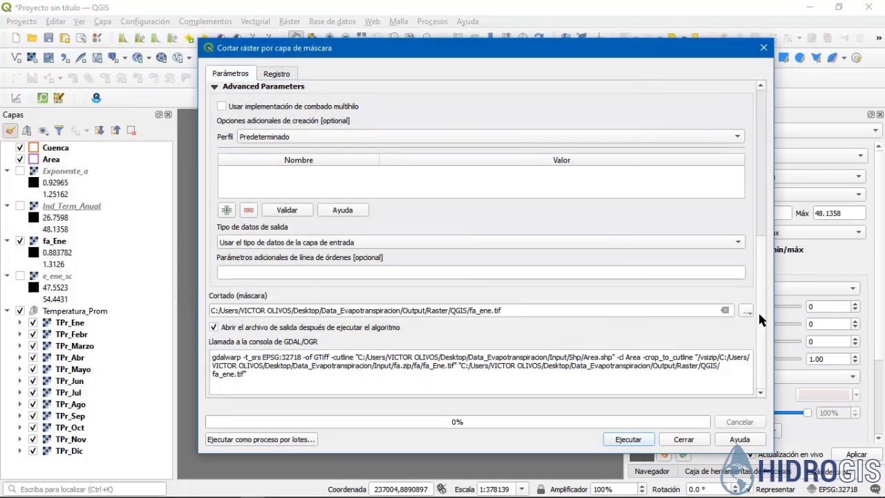
{"action": "left_click", "coordinate": [627, 439]}
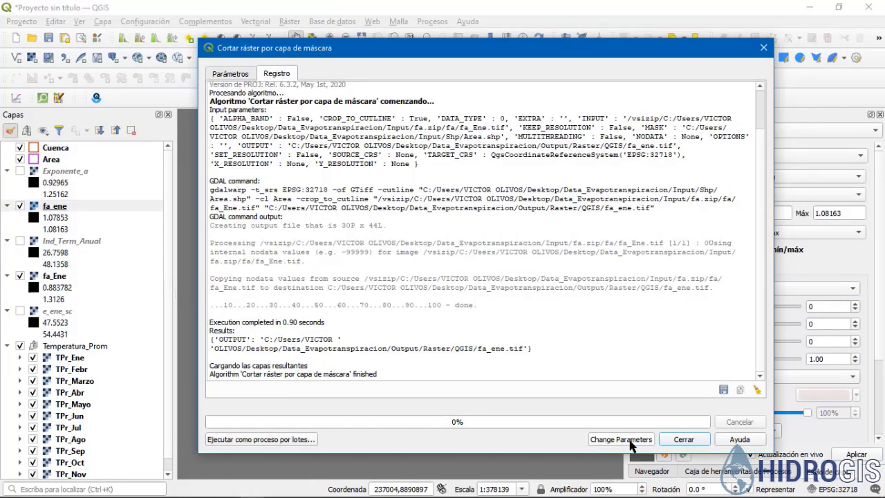
{"action": "left_click", "coordinate": [682, 440]}
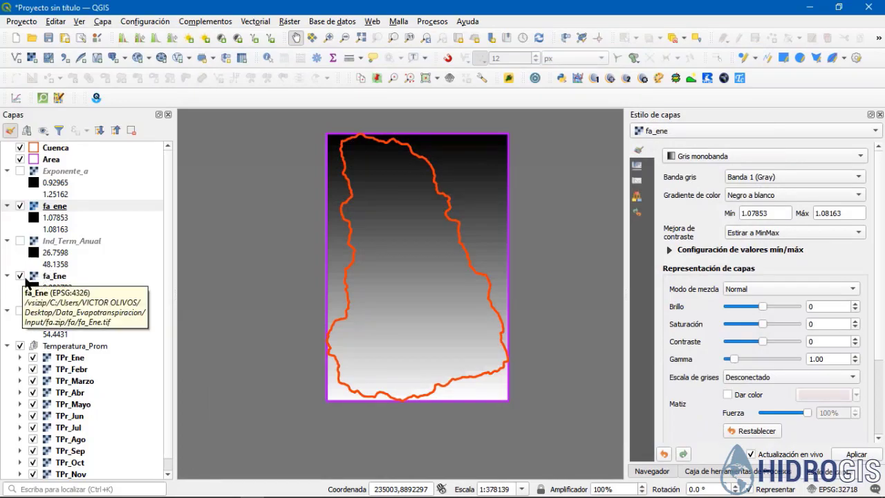
{"action": "left_click", "coordinate": [20, 277]}
{"action": "left_click_drag", "start_coordinate": [425, 273], "coordinate": [385, 302]}
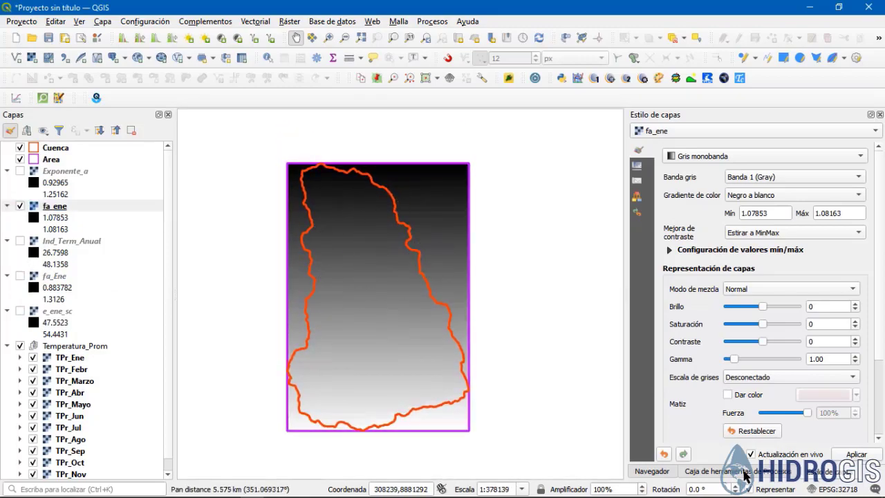
Add the puntos_fa shapefile to the project and label its points with single labels from the Ene field
{"action": "left_click", "coordinate": [745, 471]}
{"action": "left_click", "coordinate": [660, 471]}
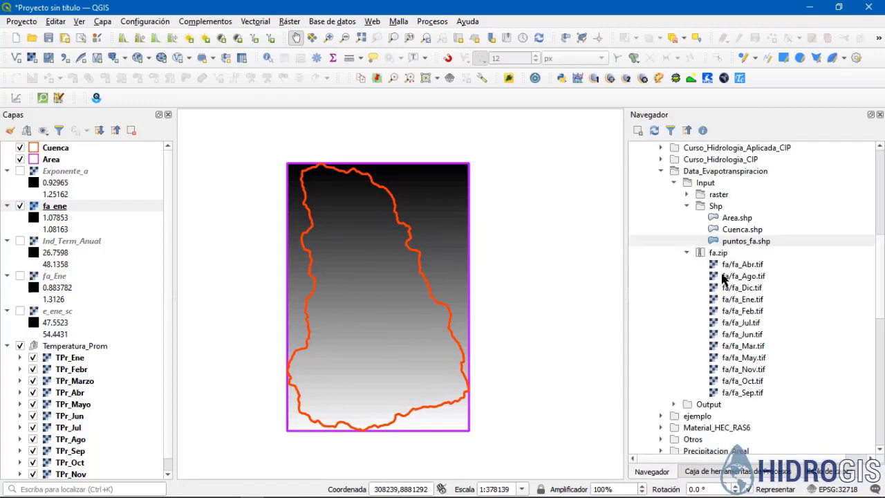
{"action": "left_click_drag", "start_coordinate": [731, 246], "coordinate": [405, 220]}
{"action": "key", "text": "F7"}
{"action": "left_click", "coordinate": [694, 150]}
{"action": "left_click", "coordinate": [719, 163]}
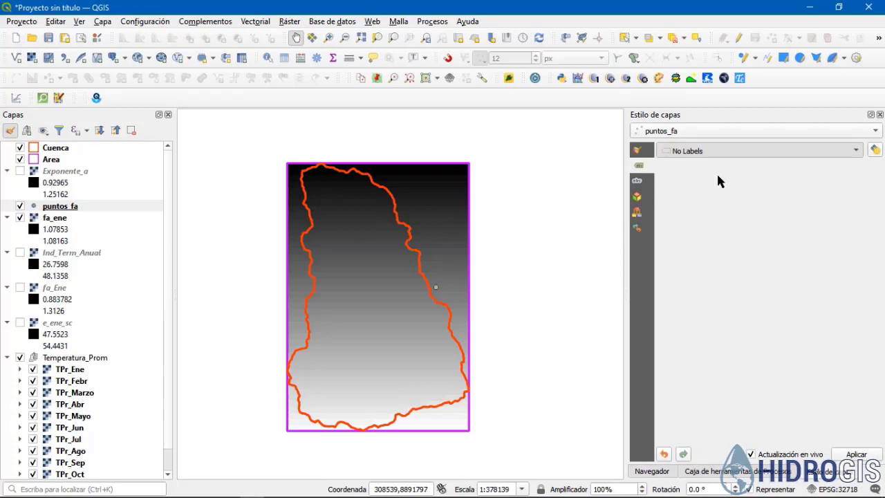
{"action": "left_click", "coordinate": [856, 170]}
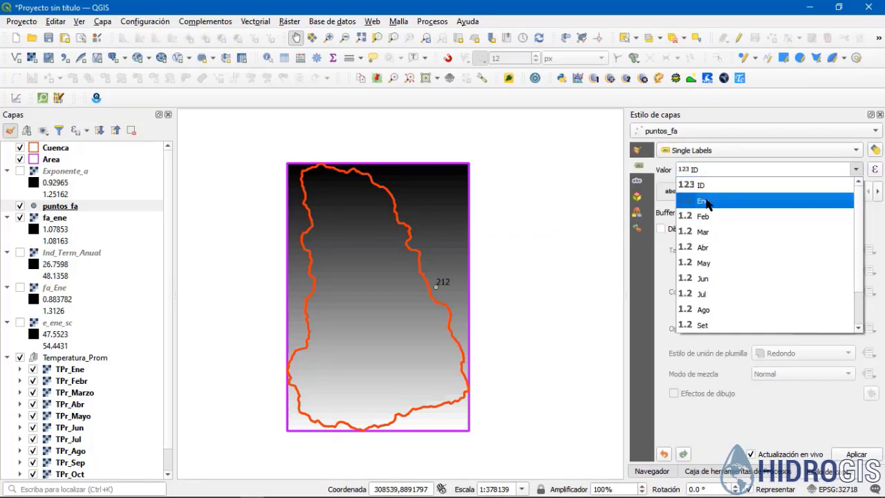
{"action": "left_click", "coordinate": [706, 202]}
Examine the January correction factor labels on the points around the basin and on the row farther south
{"action": "scroll", "coordinate": [353, 281], "scroll_direction": "down", "scroll_amount": 3}
{"action": "left_click_drag", "start_coordinate": [355, 282], "coordinate": [419, 289]}
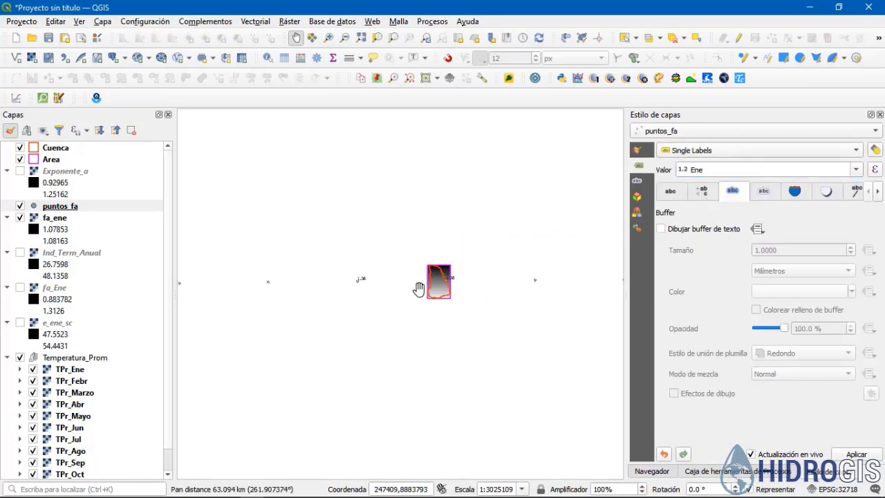
{"action": "scroll", "coordinate": [446, 290], "scroll_direction": "up", "scroll_amount": 1}
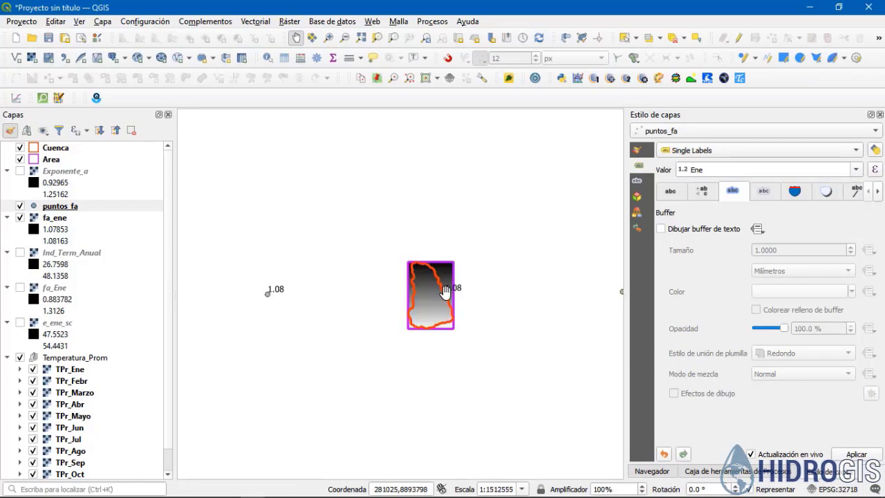
{"action": "scroll", "coordinate": [443, 290], "scroll_direction": "down", "scroll_amount": 2}
{"action": "left_click_drag", "start_coordinate": [444, 214], "coordinate": [438, 233]}
{"action": "left_click_drag", "start_coordinate": [422, 342], "coordinate": [425, 188]}
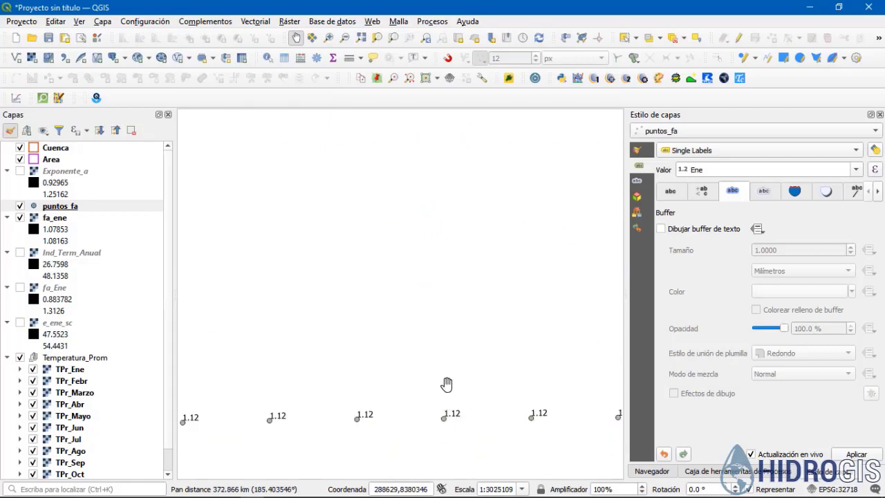
{"action": "scroll", "coordinate": [432, 217], "scroll_direction": "up", "scroll_amount": 2}
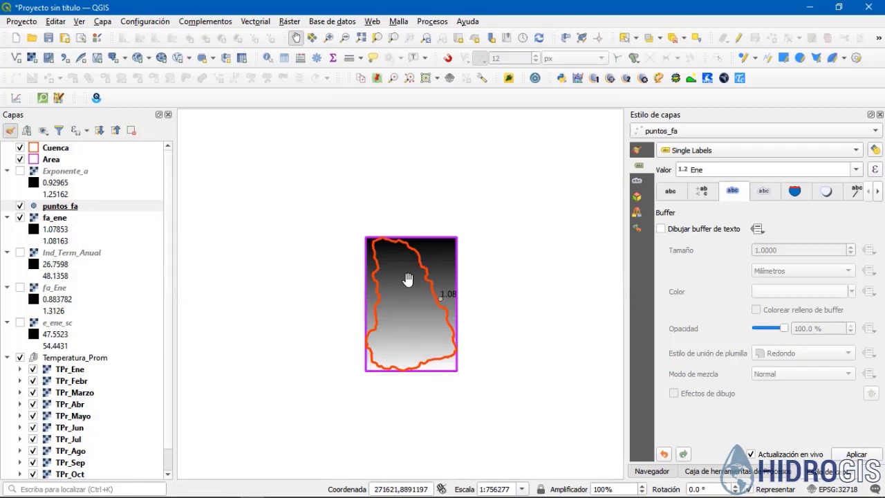
Hide the puntos_fa layer, remove the original fa_Ene raster from the project and show e_ene_sc
{"action": "left_click", "coordinate": [20, 206]}
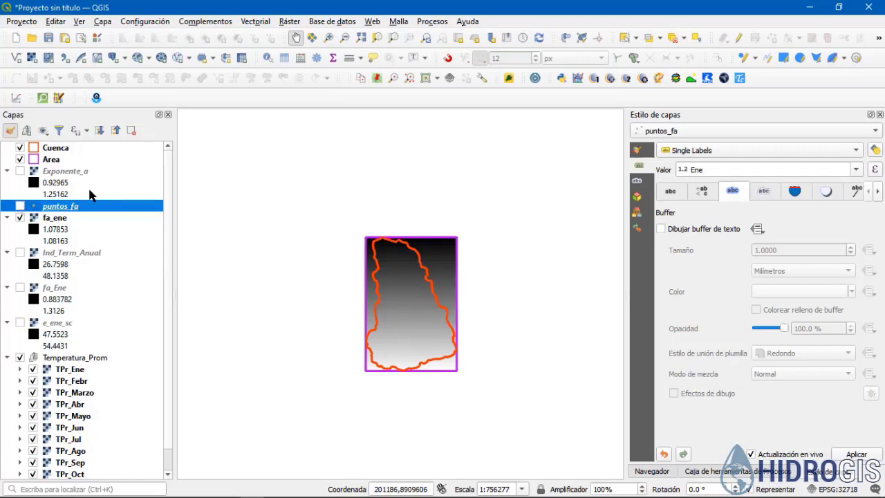
{"action": "scroll", "coordinate": [407, 315], "scroll_direction": "up", "scroll_amount": 1}
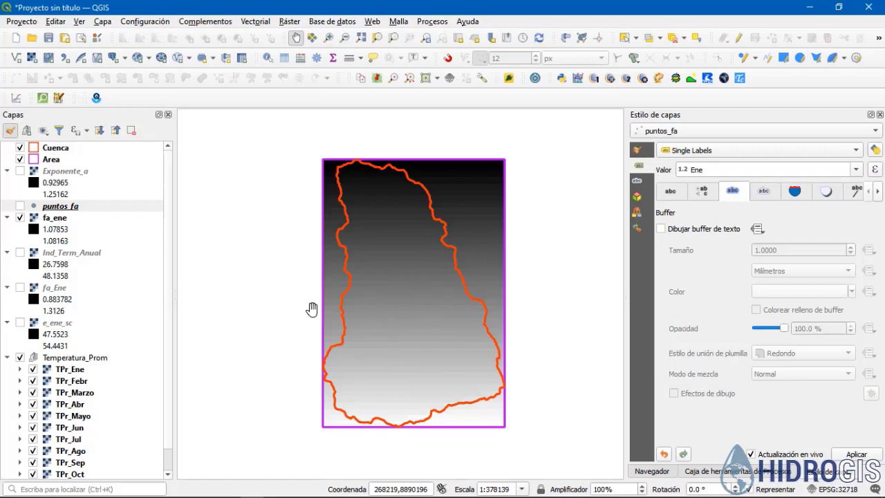
{"action": "left_click", "coordinate": [55, 288]}
{"action": "key", "text": "ctrl+d"}
{"action": "left_click", "coordinate": [25, 289]}
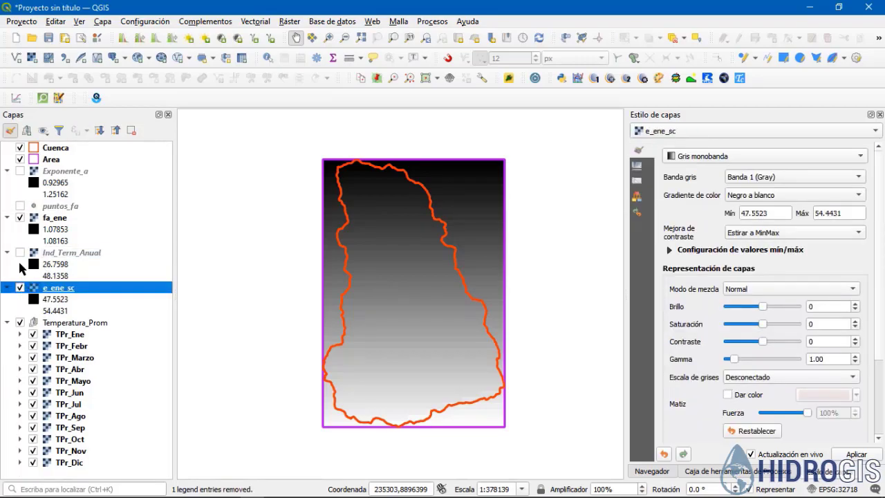
Build the raster calculator expression "e_ene_sc@1" * "fa_ene@1" with the fa_ene layer active
{"action": "left_click", "coordinate": [68, 220]}
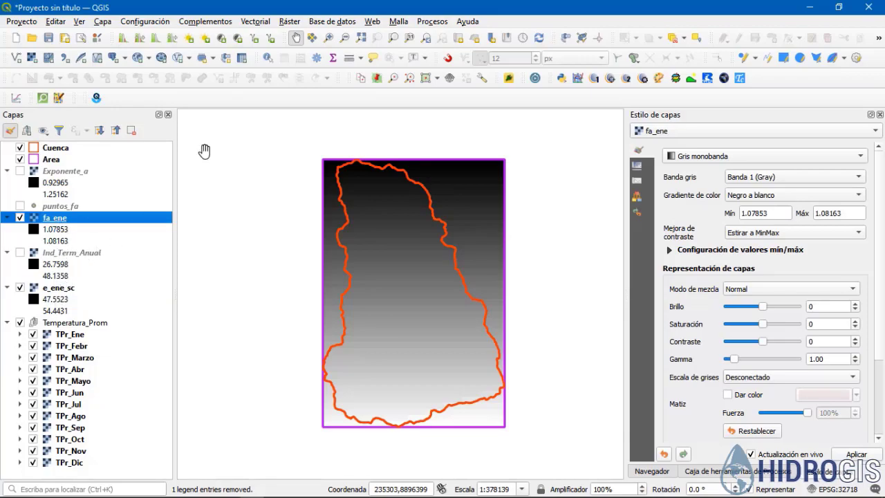
{"action": "left_click", "coordinate": [289, 22]}
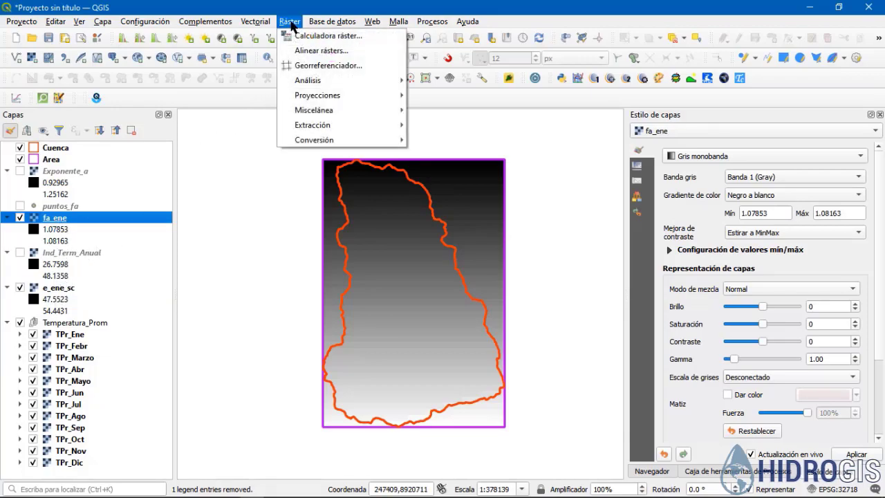
{"action": "left_click", "coordinate": [296, 36]}
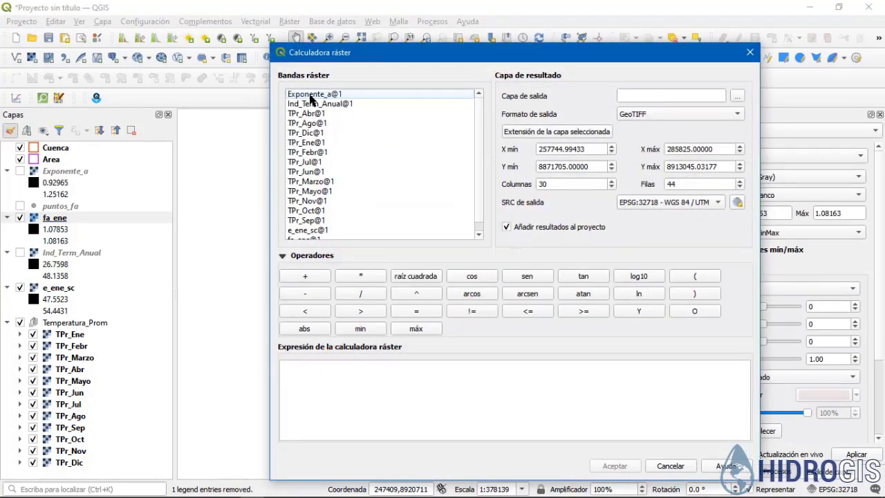
{"action": "left_click", "coordinate": [338, 372]}
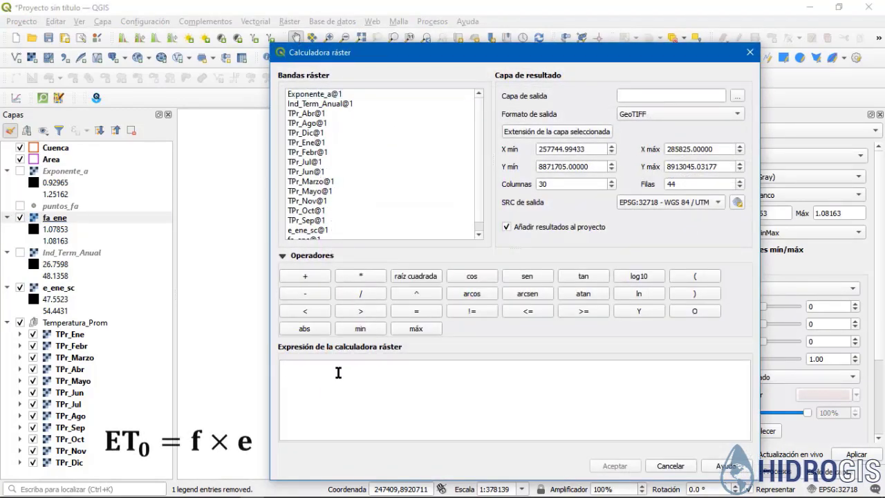
{"action": "scroll", "coordinate": [332, 193], "scroll_direction": "down", "scroll_amount": 1}
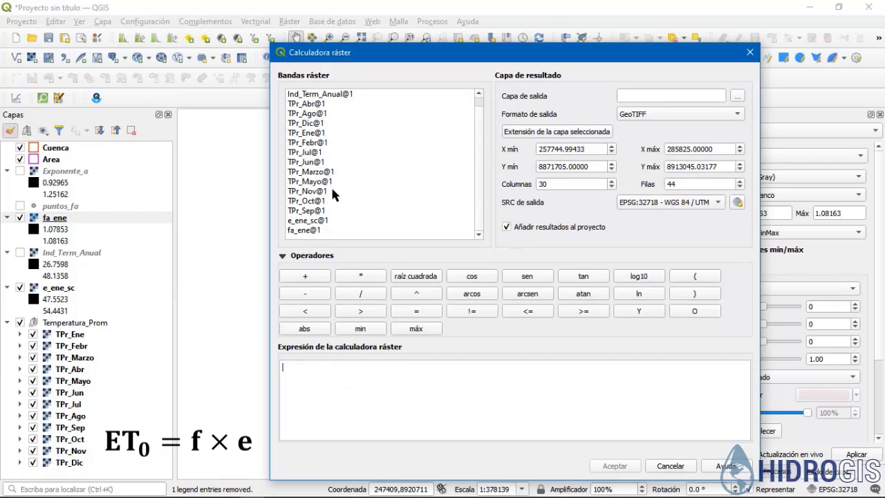
{"action": "left_click", "coordinate": [324, 221]}
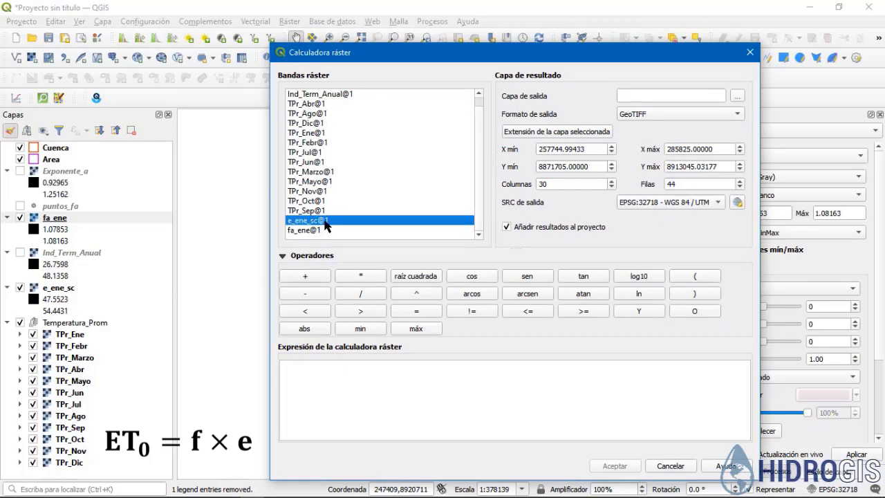
{"action": "double_click", "coordinate": [327, 221]}
{"action": "left_click", "coordinate": [358, 279]}
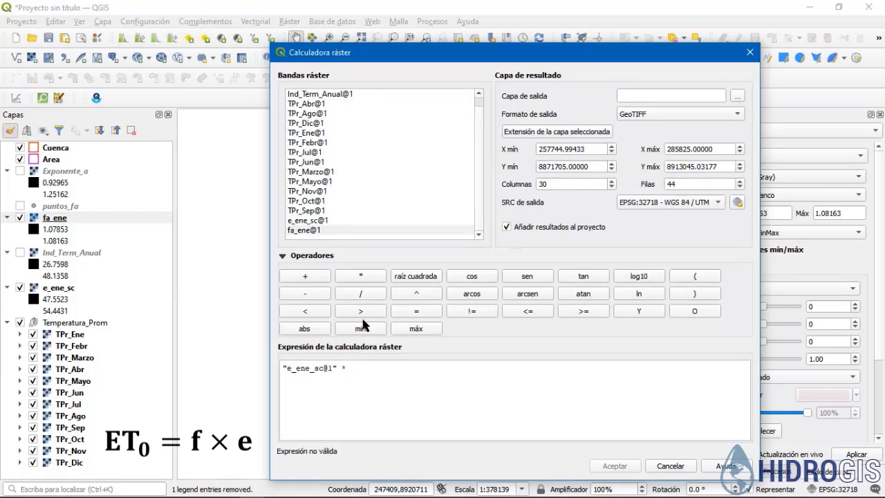
{"action": "double_click", "coordinate": [311, 231]}
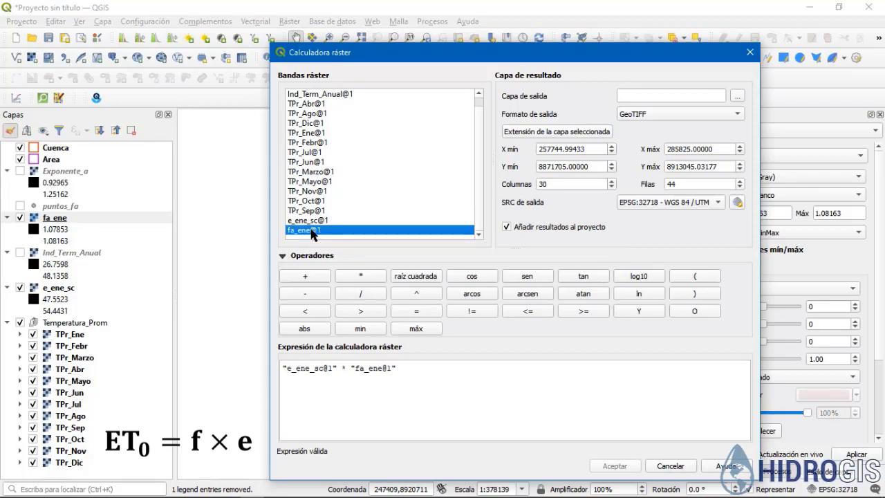
Set the output file to Eto_Ene in Output/Raster/QGIS and run the raster calculation
{"action": "left_click", "coordinate": [738, 96]}
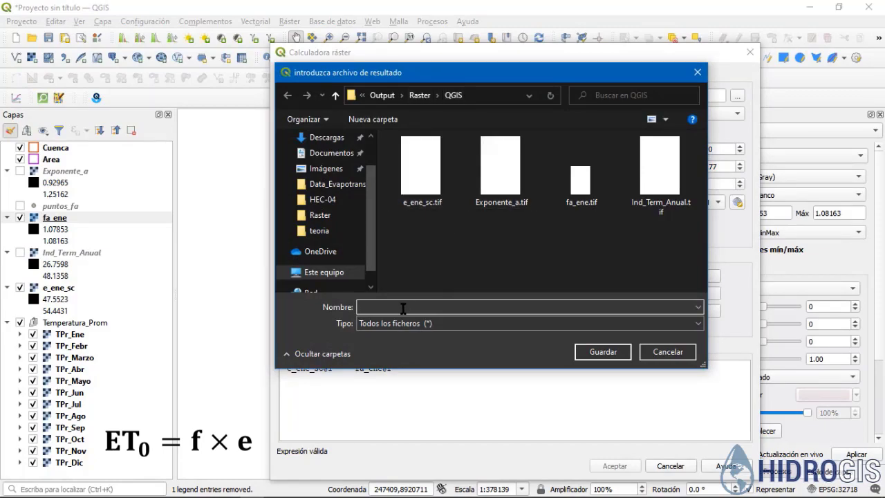
{"action": "type", "text": "Eto_Ene"}
{"action": "left_click", "coordinate": [603, 351]}
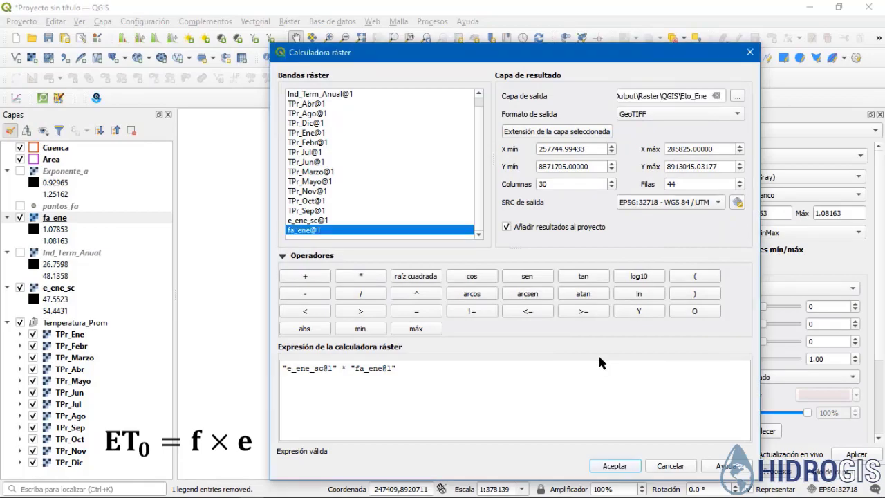
{"action": "left_click_drag", "start_coordinate": [560, 63], "coordinate": [553, 25]}
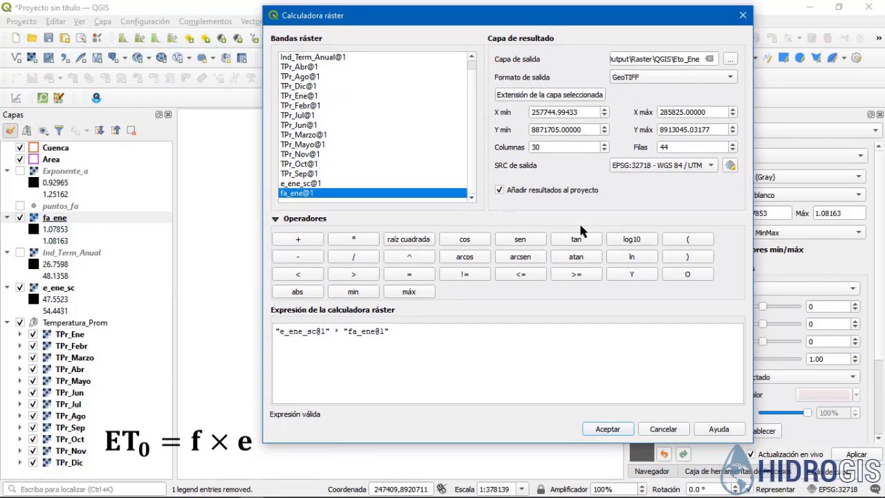
{"action": "left_click", "coordinate": [610, 432]}
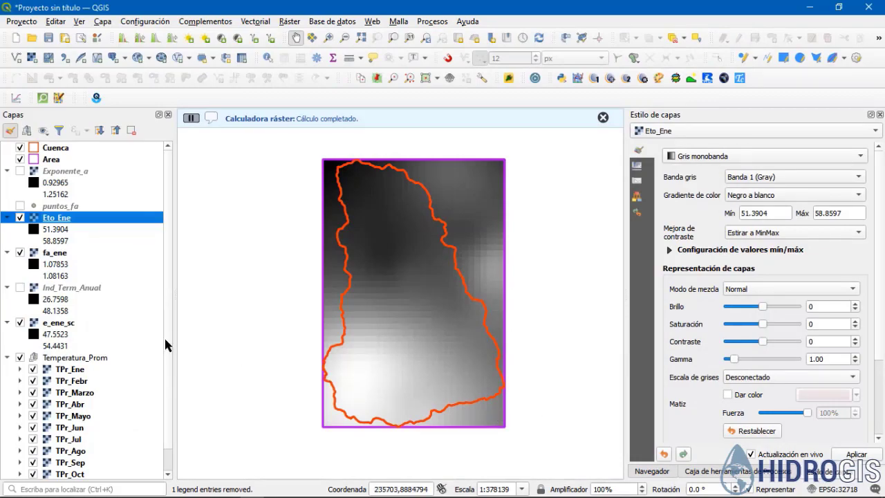
Hide the fa_ene and e_ene_sc rasters so that only Eto_Ene is displayed under the outlines
{"action": "left_click", "coordinate": [20, 252]}
{"action": "left_click", "coordinate": [20, 326]}
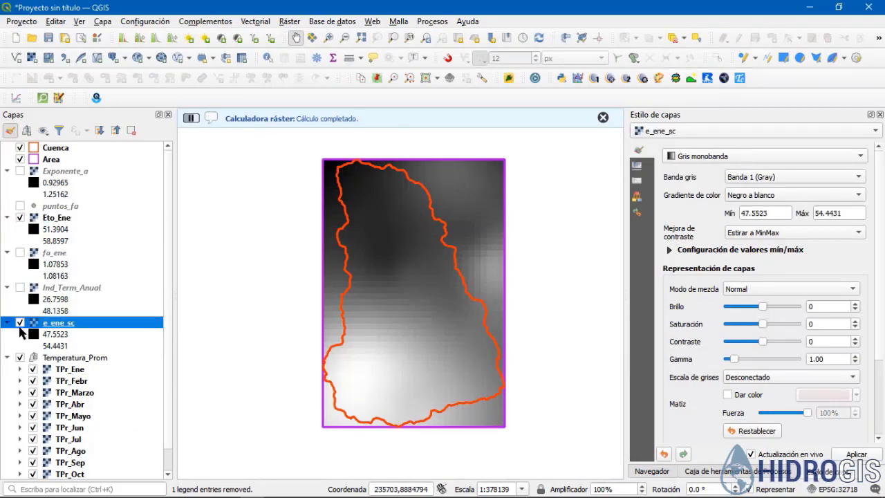
{"action": "left_click", "coordinate": [20, 323]}
Build the raster calculator expression "Eto_Ene@1" / 31 with the Eto_Ene layer active
{"action": "left_click", "coordinate": [51, 220]}
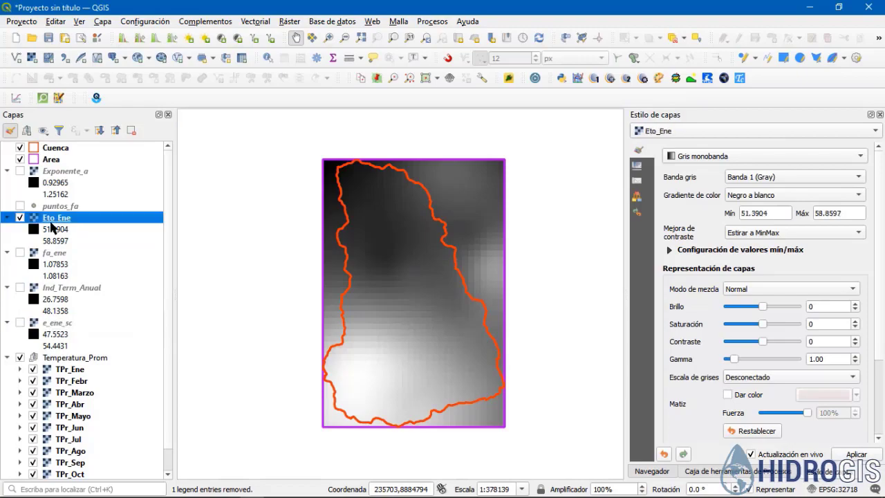
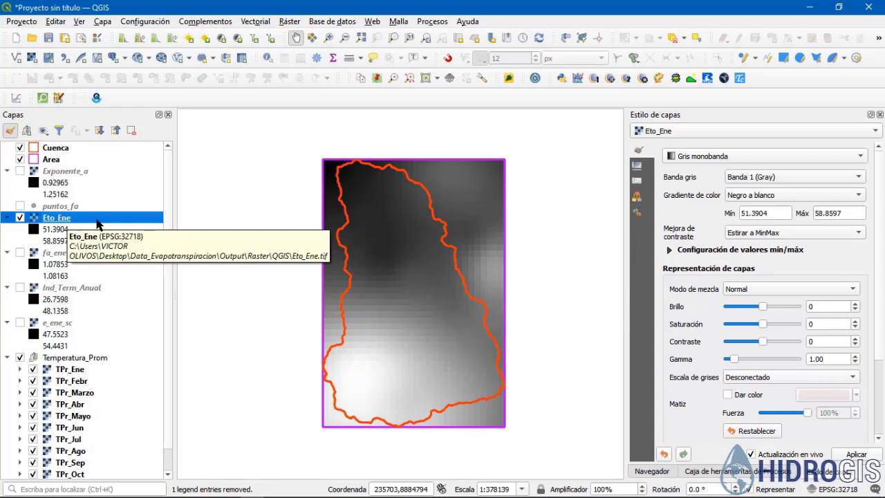
{"action": "left_click", "coordinate": [289, 22]}
{"action": "left_click", "coordinate": [299, 36]}
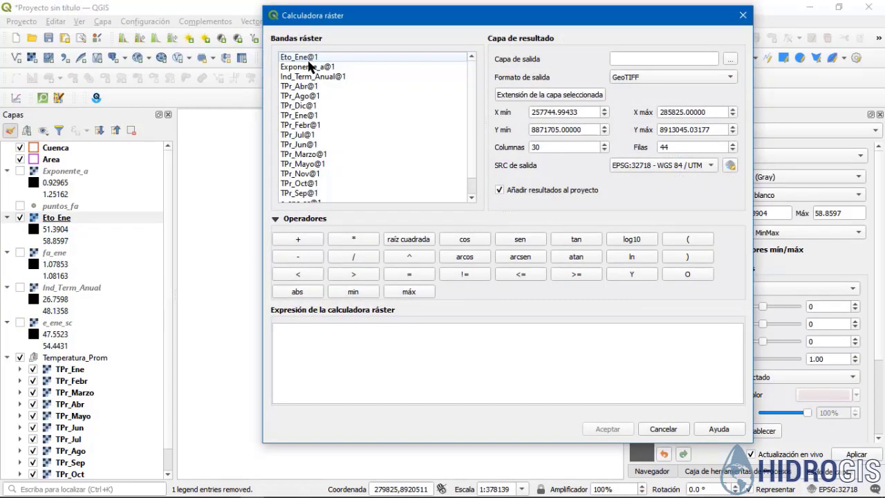
{"action": "double_click", "coordinate": [305, 57]}
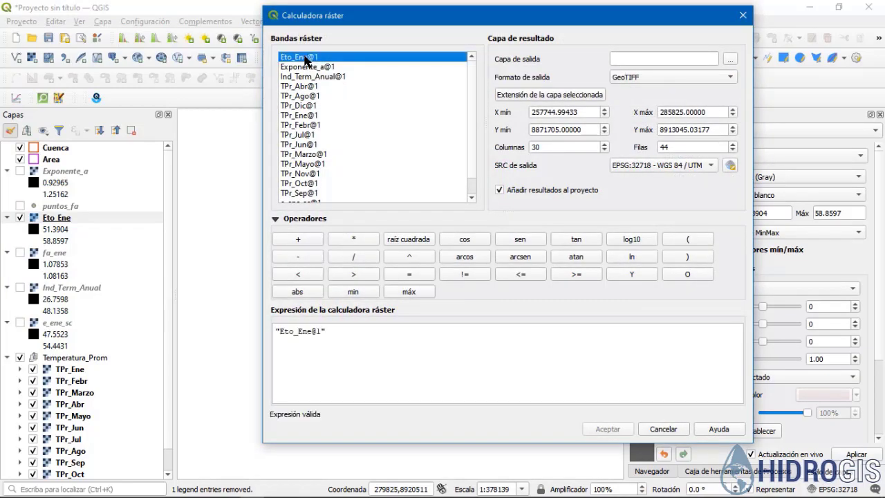
{"action": "left_click", "coordinate": [357, 252]}
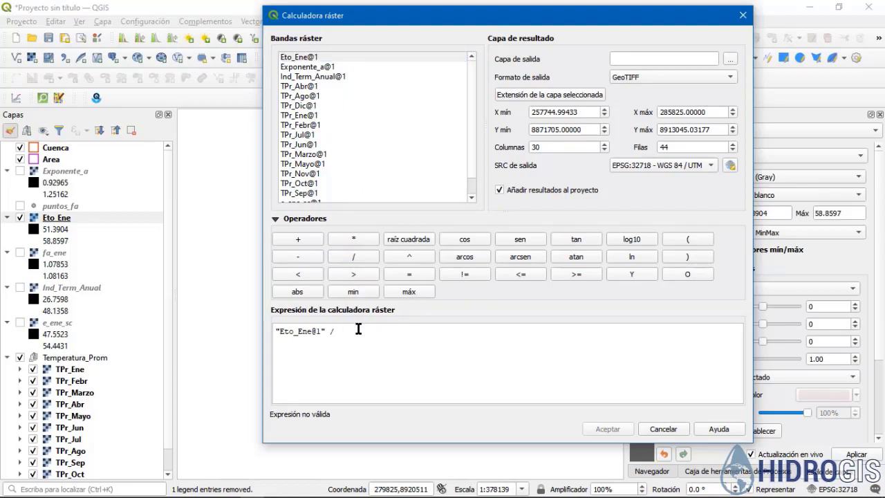
{"action": "type", "text": "31"}
Use the existing Eto_Ene.tif name in Output/Raster/QGIS as the starting point for naming the output file
{"action": "left_click", "coordinate": [730, 60]}
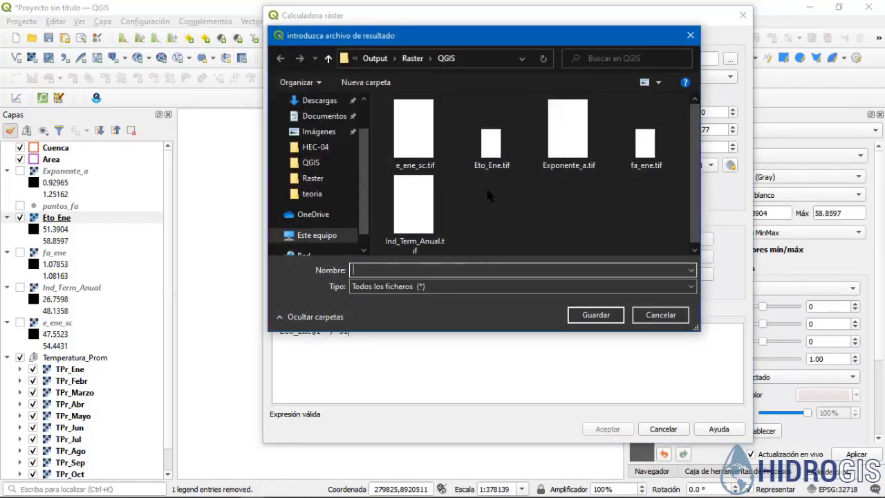
{"action": "left_click", "coordinate": [491, 145]}
{"action": "left_click", "coordinate": [368, 269]}
{"action": "left_click", "coordinate": [367, 270]}
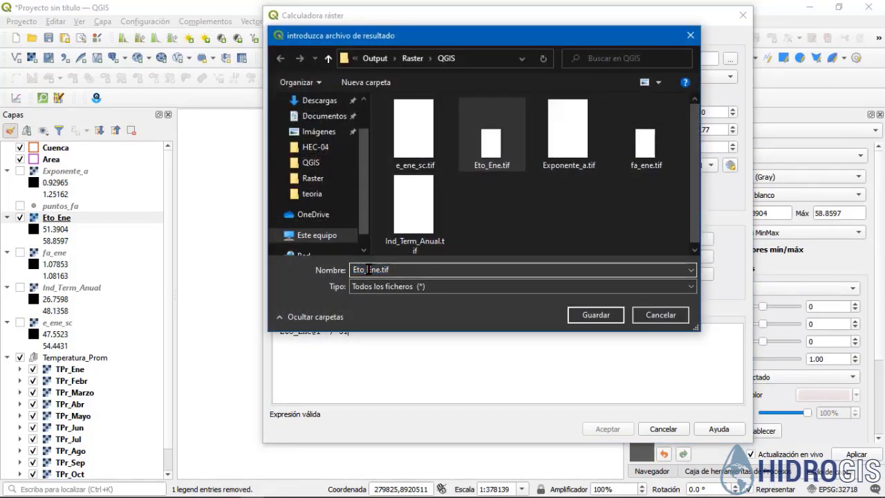
Save the "Eto_Ene@1" / 31 raster calculation as Eto_Diario_Ene.tif, run it, and hide the Eto_Ene layer
{"action": "type", "text": "Diari"}
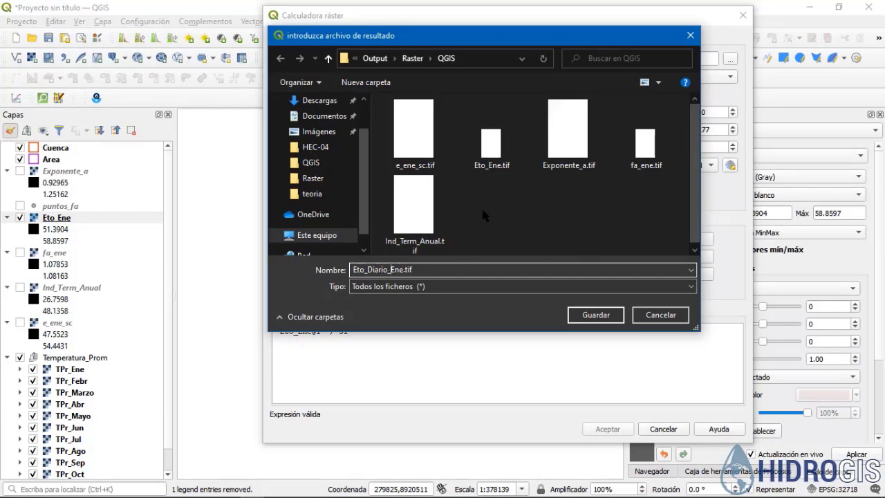
{"action": "left_click", "coordinate": [595, 314]}
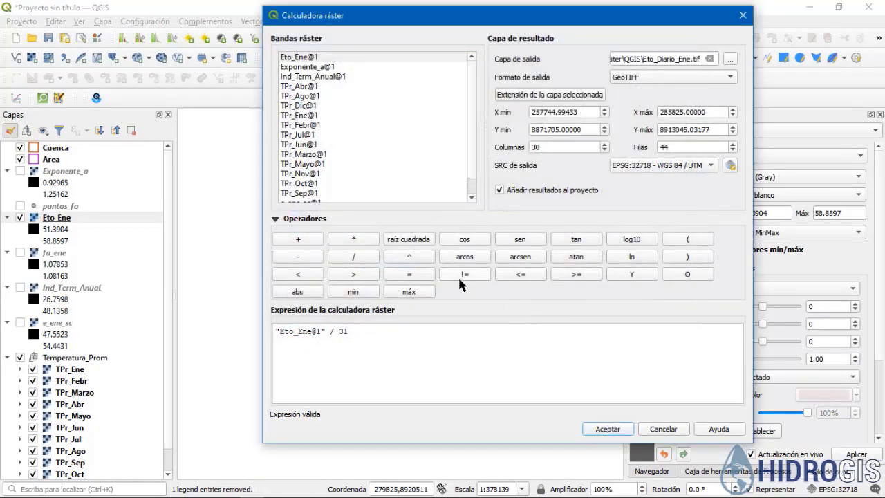
{"action": "left_click", "coordinate": [611, 433]}
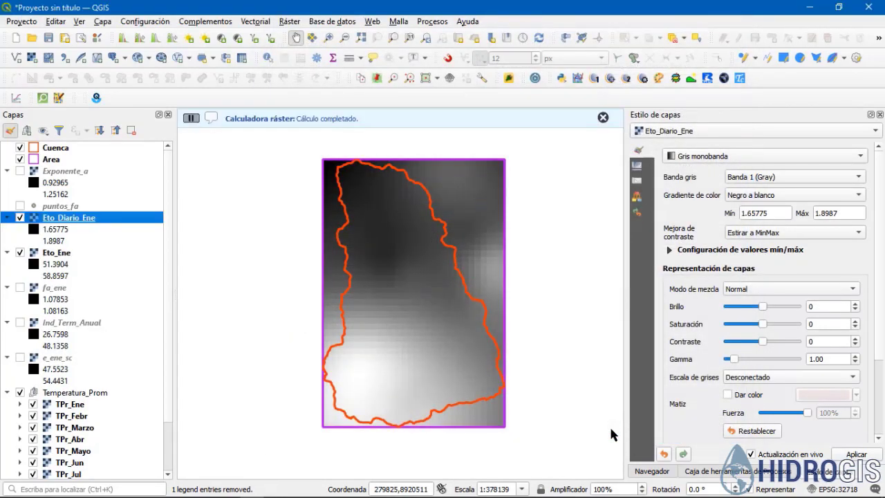
{"action": "left_click", "coordinate": [19, 252]}
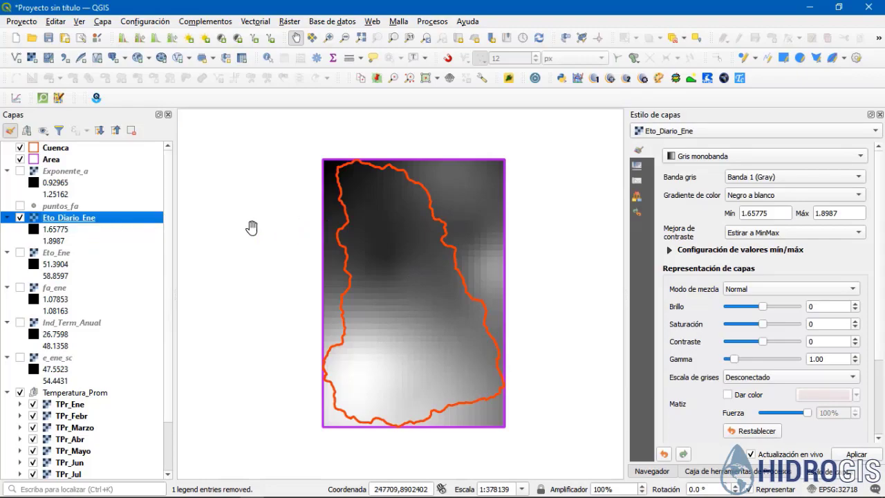
Style the Eto_Diario_Ene raster as singleband pseudocolor (Pseudocolor monobanda) with the Spectral color ramp inverted
{"action": "left_click", "coordinate": [699, 157]}
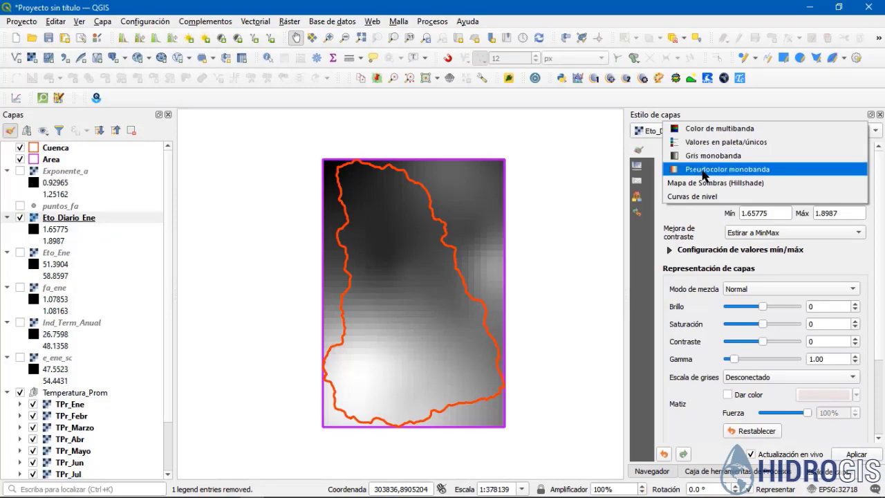
{"action": "left_click", "coordinate": [704, 170]}
{"action": "left_click", "coordinate": [860, 251]}
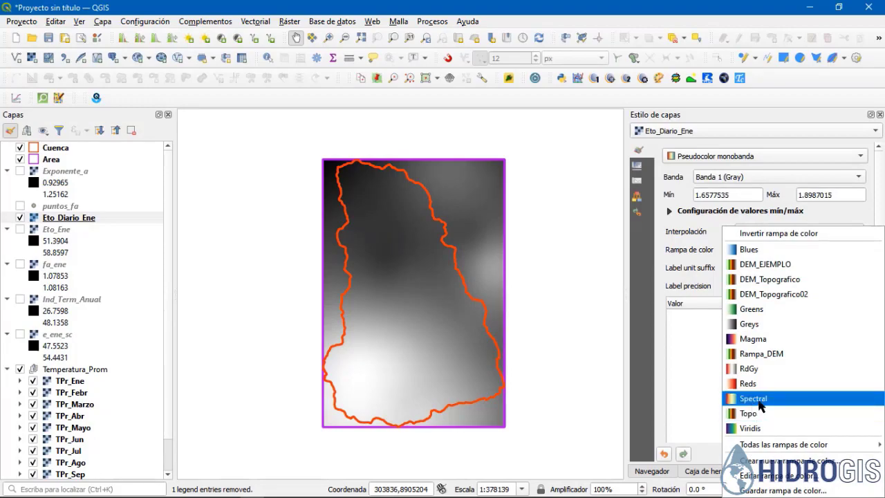
{"action": "left_click", "coordinate": [753, 398]}
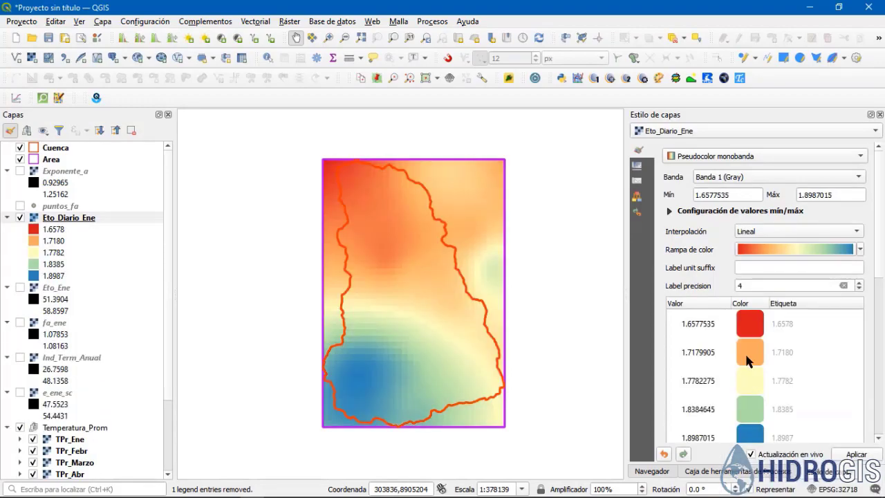
{"action": "left_click", "coordinate": [860, 251]}
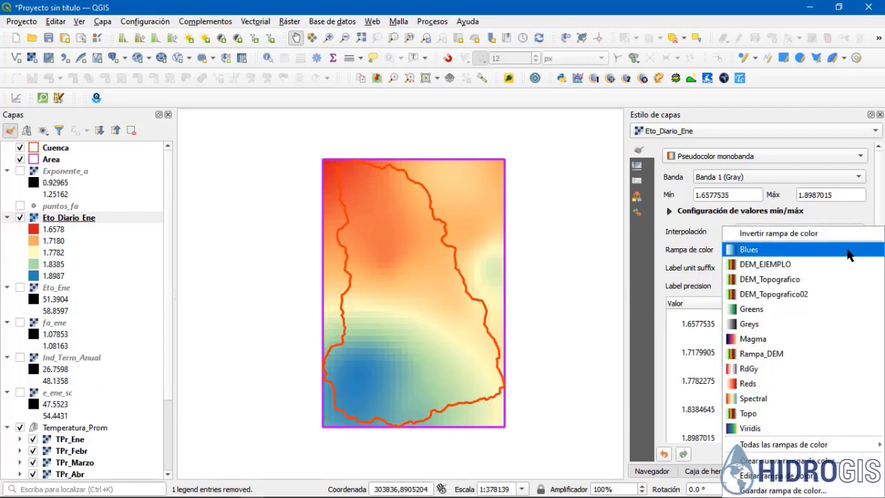
{"action": "left_click", "coordinate": [799, 233]}
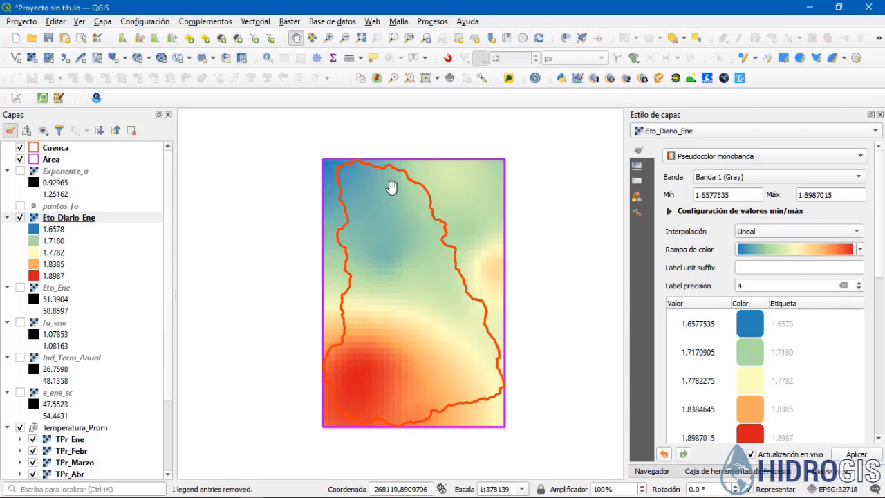
{"action": "right_click", "coordinate": [91, 222]}
{"action": "left_click", "coordinate": [131, 229]}
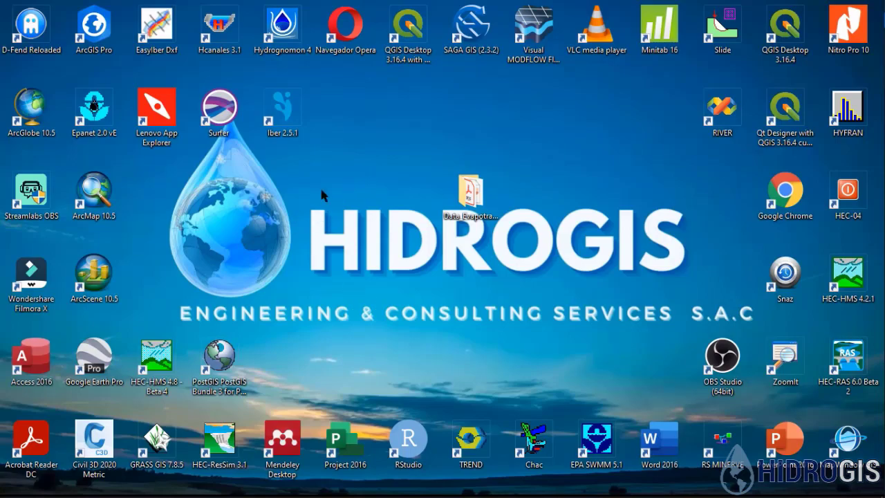
Switch to ArcMap 10.5 and start a new map from the Blank Map template
{"action": "left_click", "coordinate": [112, 207]}
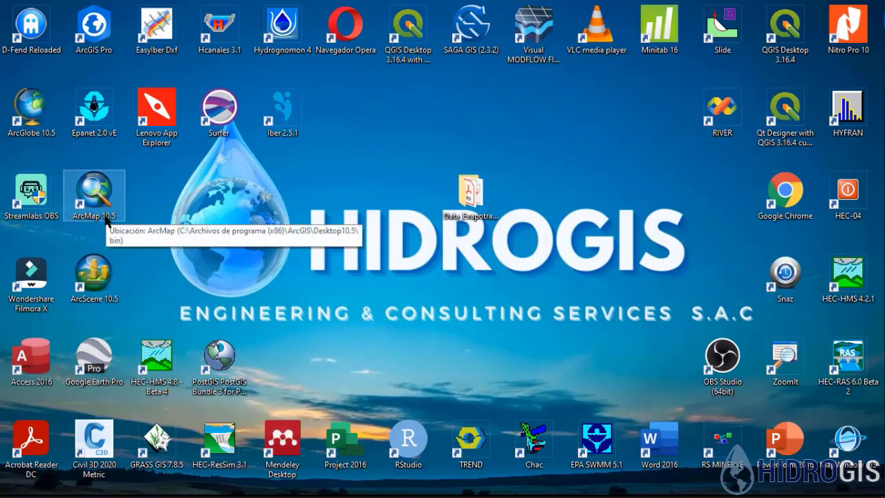
{"action": "right_click", "coordinate": [105, 219]}
{"action": "left_click", "coordinate": [165, 141]}
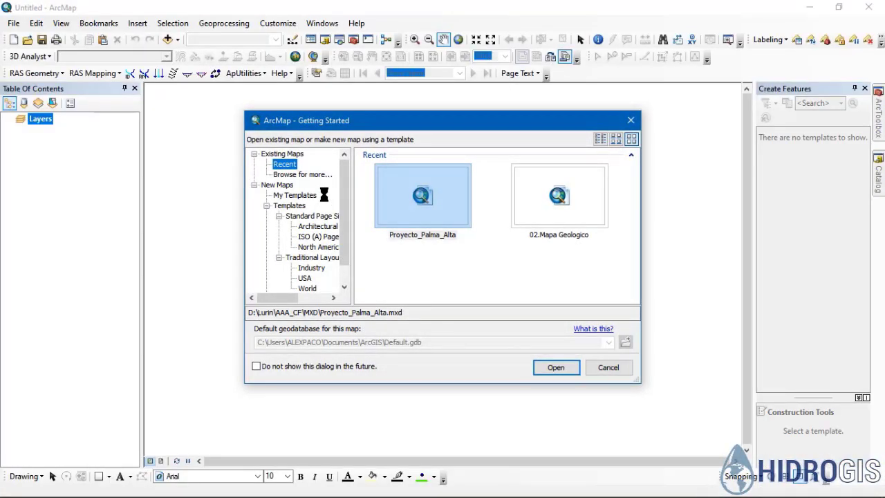
{"action": "left_click", "coordinate": [281, 185]}
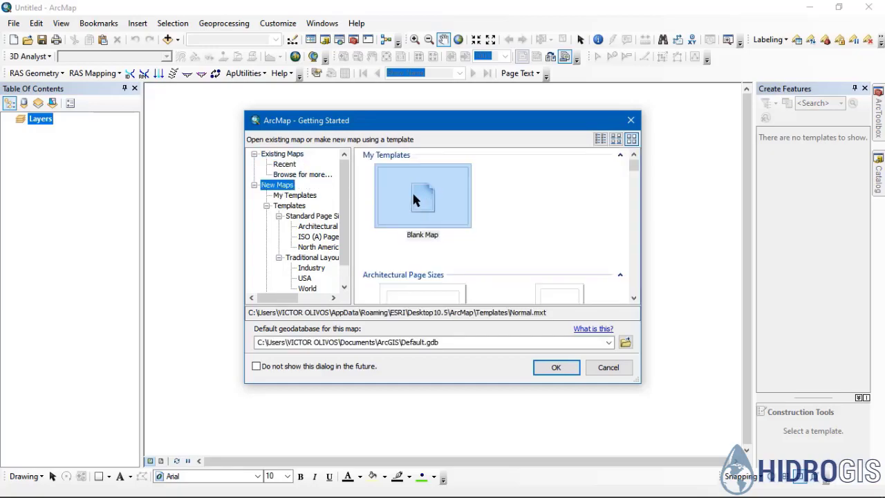
{"action": "left_click", "coordinate": [432, 200]}
{"action": "left_click", "coordinate": [550, 369]}
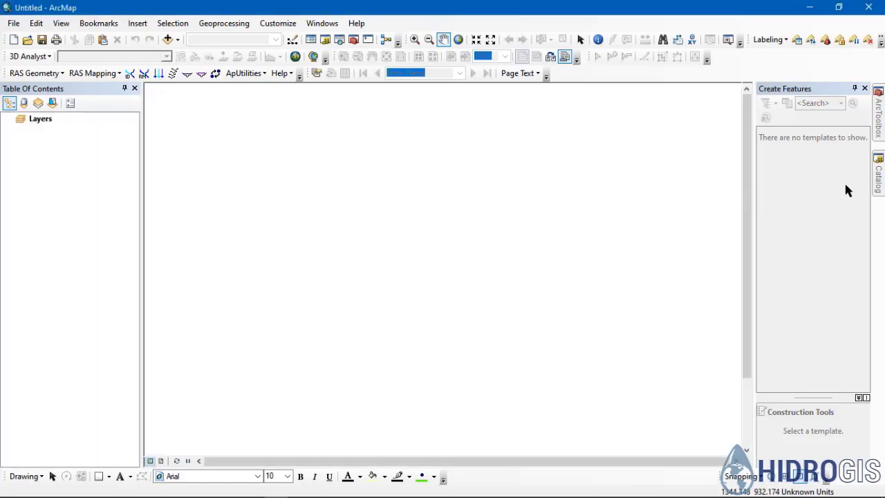
Add a Catalog folder connection to the Data_Evapotranspiracion folder on the desktop
{"action": "left_click", "coordinate": [879, 177]}
{"action": "left_click", "coordinate": [626, 147]}
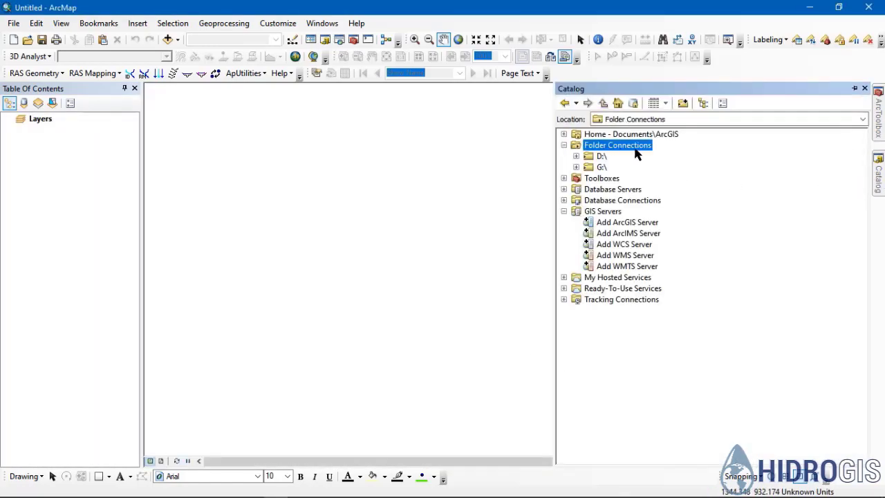
{"action": "right_click", "coordinate": [635, 149]}
{"action": "left_click", "coordinate": [647, 151]}
{"action": "scroll", "coordinate": [448, 248], "scroll_direction": "down", "scroll_amount": 3}
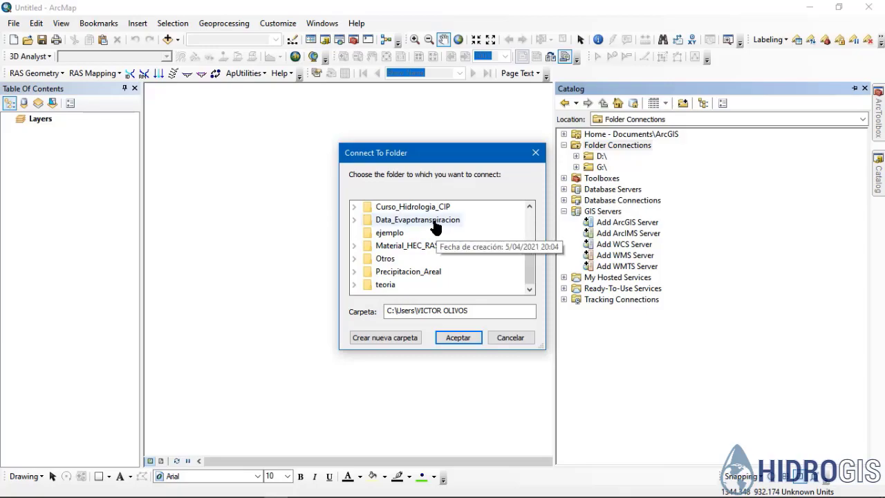
{"action": "double_click", "coordinate": [430, 221]}
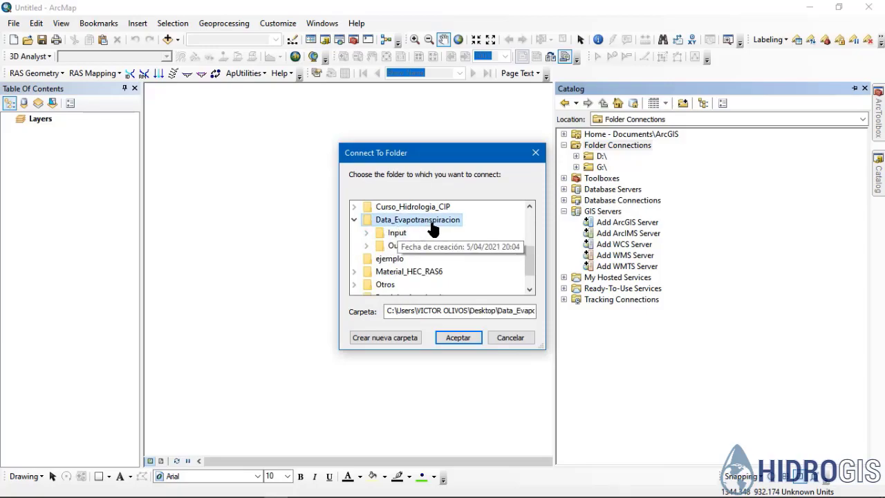
{"action": "left_click", "coordinate": [461, 338]}
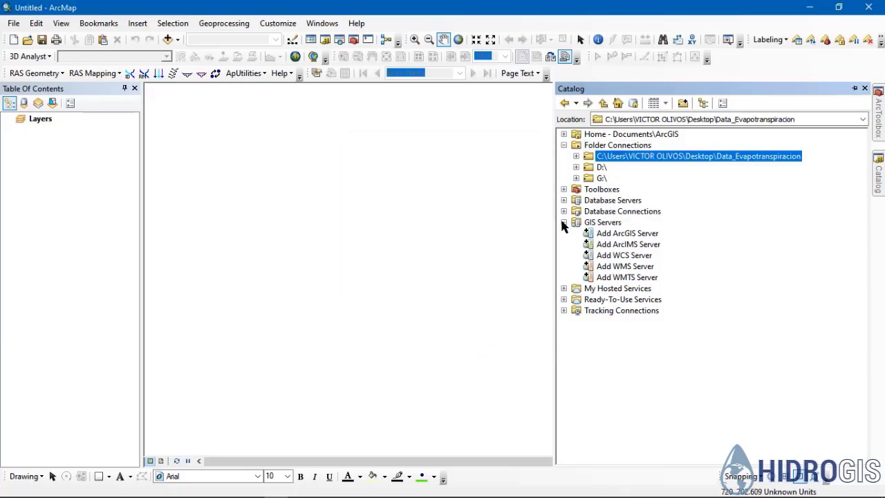
Add Area.shp and Cuenca.shp from the Input\Shp folder of Data_Evapotranspiracion to the map
{"action": "left_click", "coordinate": [577, 156]}
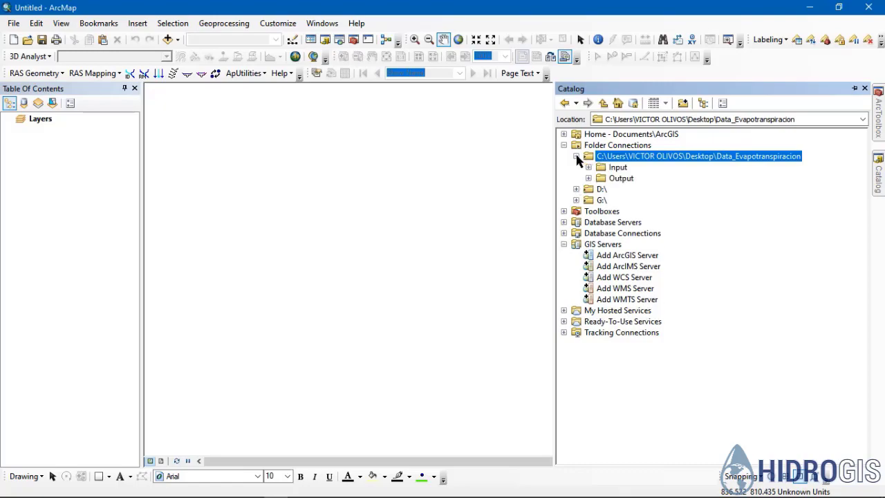
{"action": "left_click", "coordinate": [588, 167]}
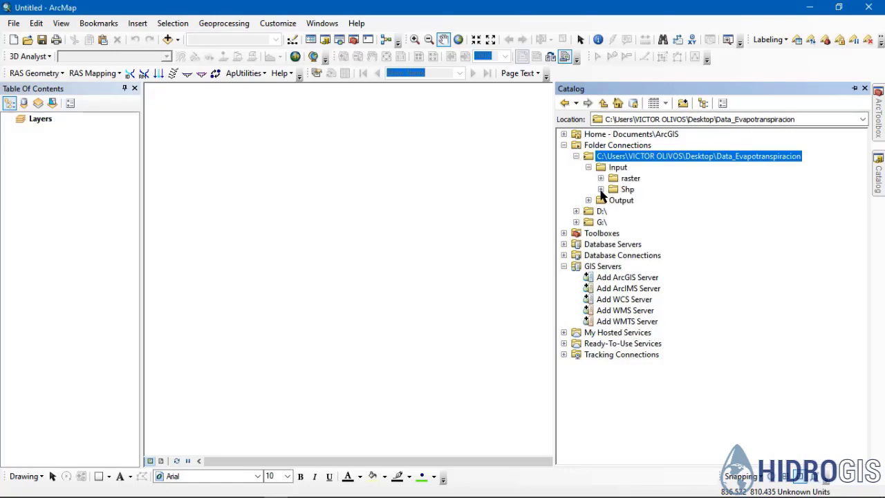
{"action": "left_click", "coordinate": [600, 190]}
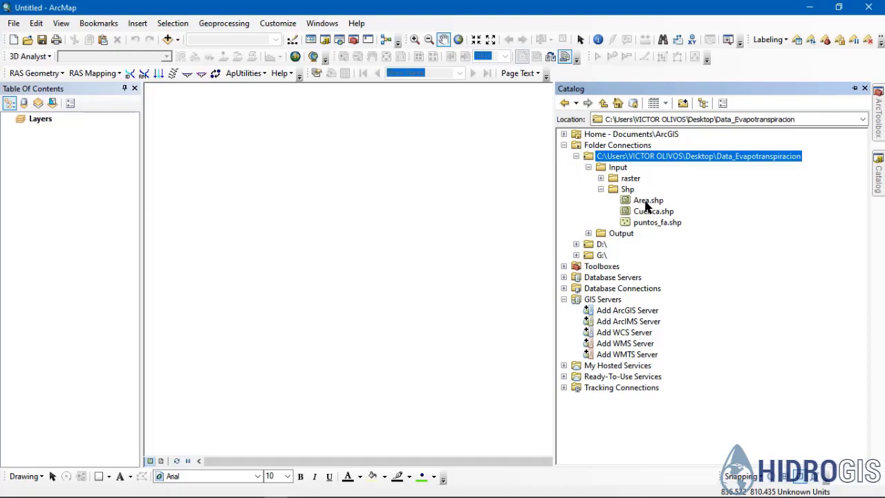
{"action": "left_click_drag", "start_coordinate": [647, 202], "coordinate": [401, 217]}
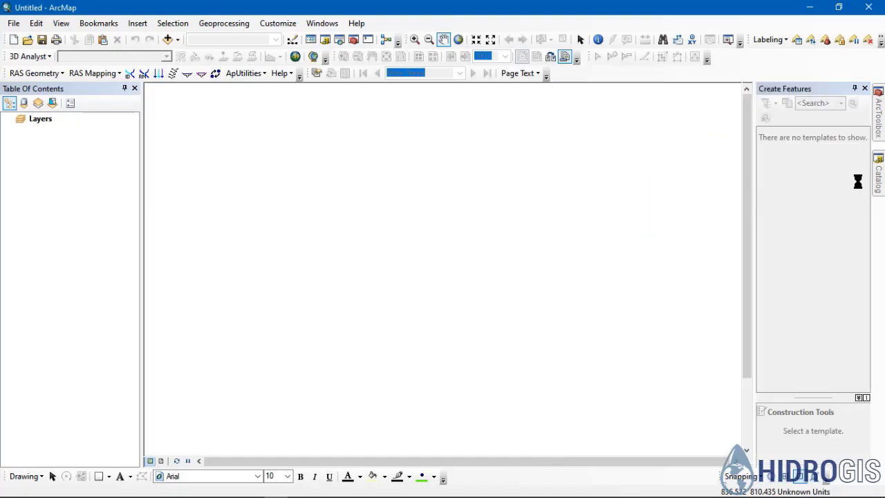
{"action": "left_click", "coordinate": [878, 172]}
{"action": "left_click", "coordinate": [653, 211]}
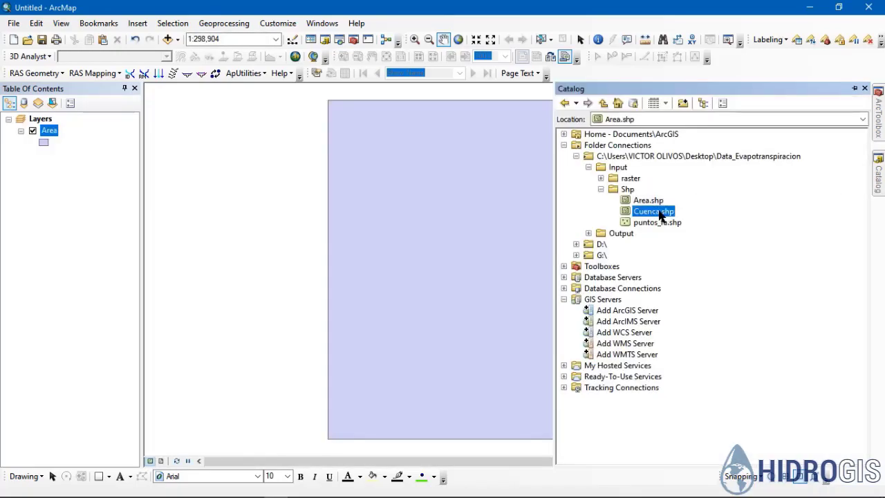
{"action": "left_click_drag", "start_coordinate": [658, 216], "coordinate": [423, 220]}
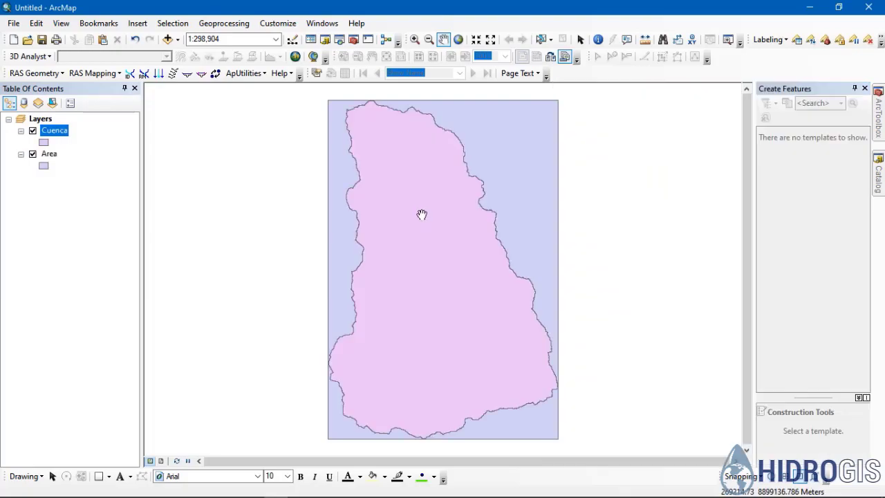
Symbolize the Cuenca layer with no fill and a red outline of width 2
{"action": "left_click", "coordinate": [43, 143]}
{"action": "left_click", "coordinate": [568, 206]}
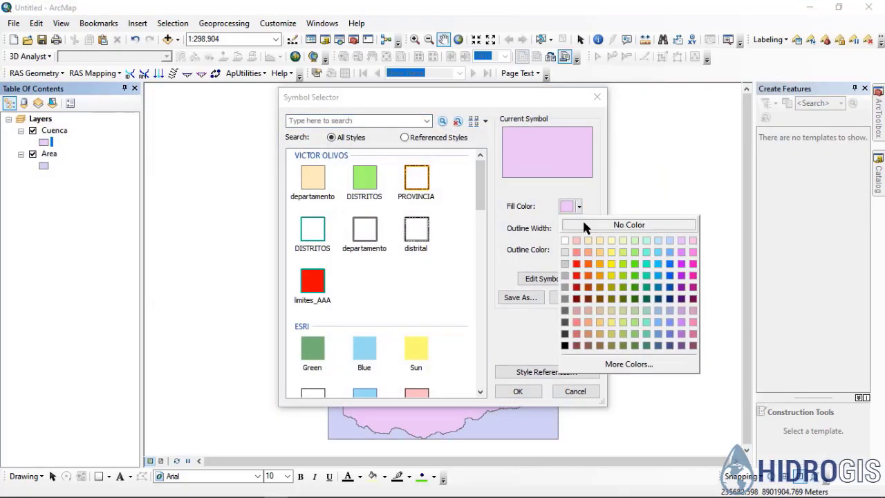
{"action": "left_click", "coordinate": [584, 226]}
{"action": "left_click", "coordinate": [568, 250]}
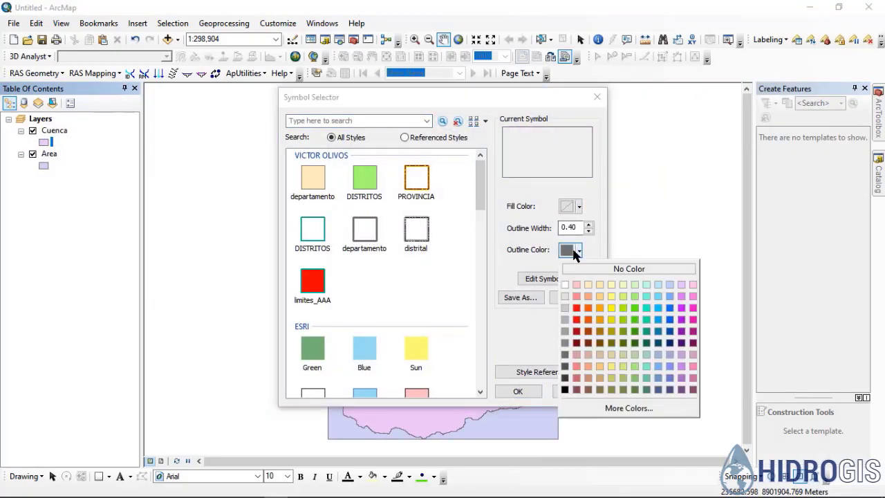
{"action": "left_click", "coordinate": [577, 308]}
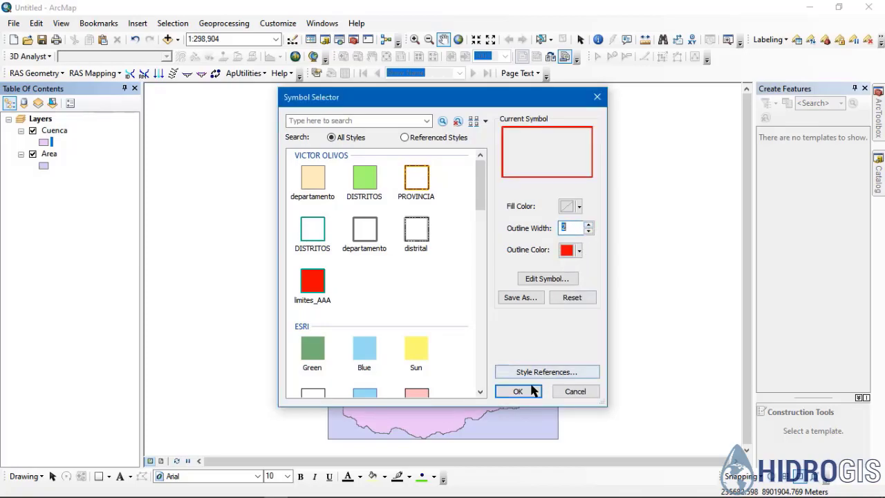
{"action": "left_click", "coordinate": [518, 391]}
Symbolize the Area layer with no fill and a thicker purple outline
{"action": "left_click", "coordinate": [44, 167]}
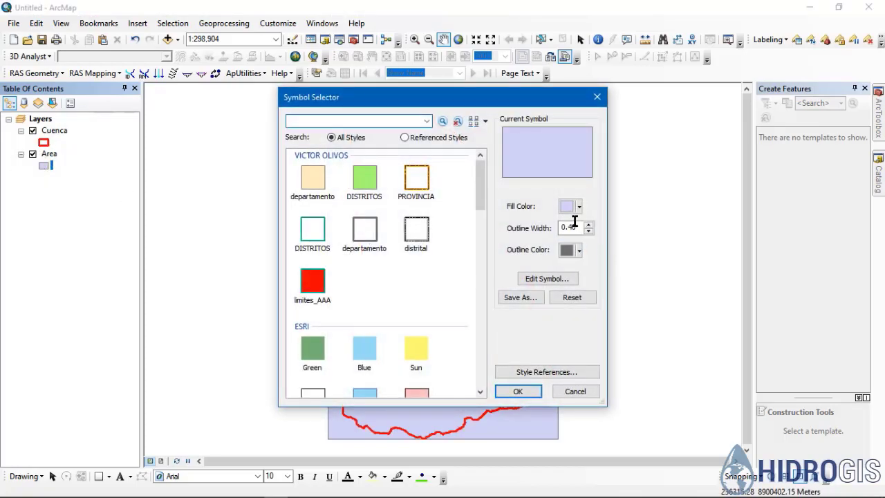
{"action": "left_click", "coordinate": [578, 207]}
{"action": "left_click", "coordinate": [579, 228]}
{"action": "left_click", "coordinate": [579, 251]}
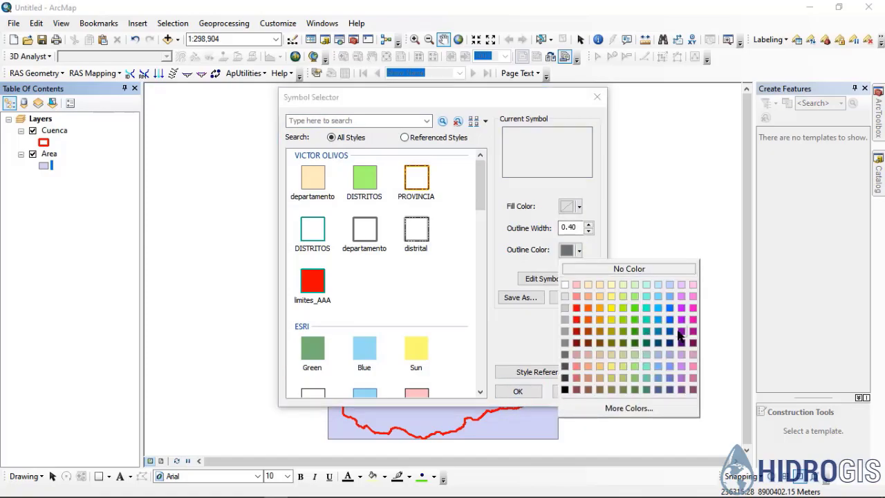
{"action": "left_click", "coordinate": [680, 331]}
{"action": "left_click", "coordinate": [588, 224]}
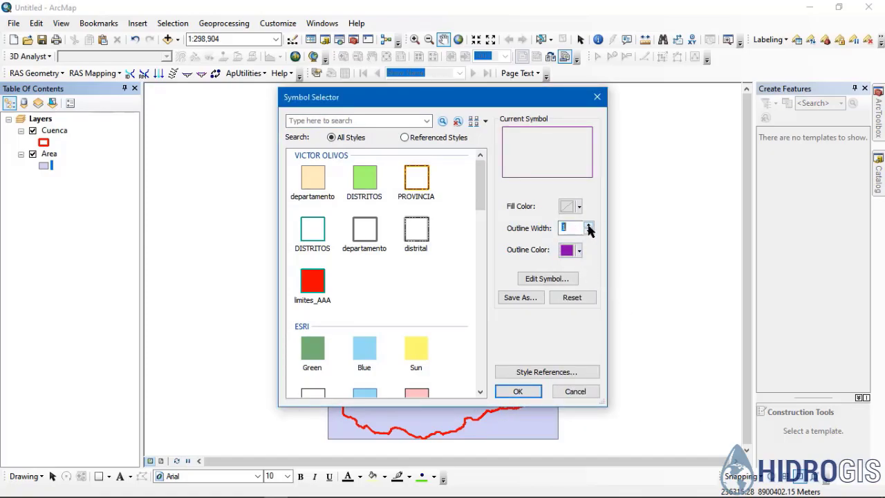
{"action": "left_click", "coordinate": [518, 392]}
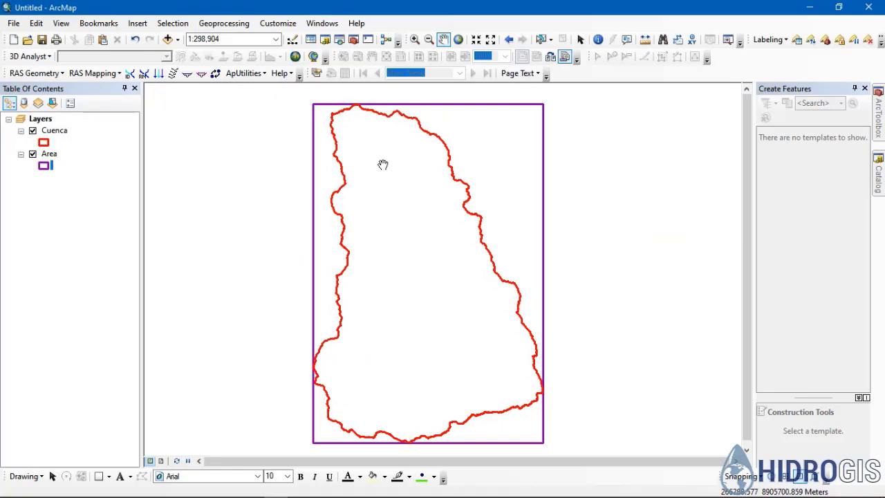
Add all twelve monthly mean temperature rasters, TPr_Abr.tif through TPr_Sep.tif, from the TPr folder under Input\raster to the map
{"action": "left_click", "coordinate": [167, 40]}
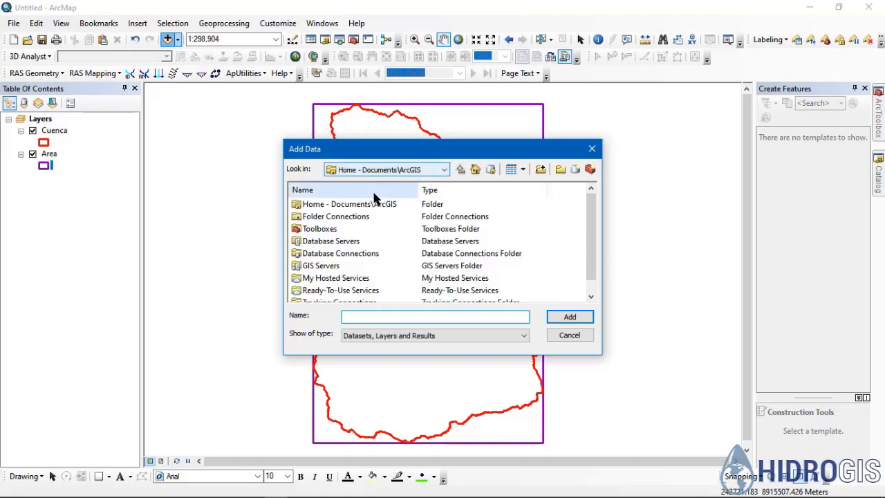
{"action": "double_click", "coordinate": [358, 217]}
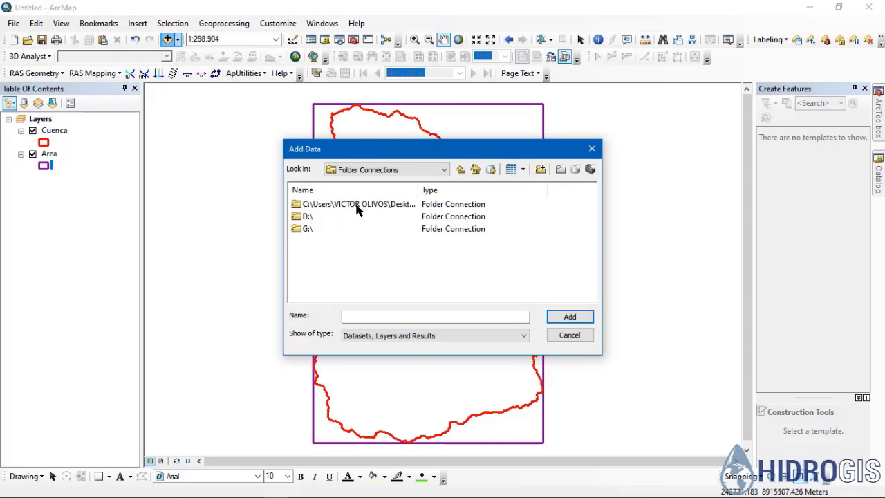
{"action": "double_click", "coordinate": [357, 205]}
{"action": "double_click", "coordinate": [312, 204]}
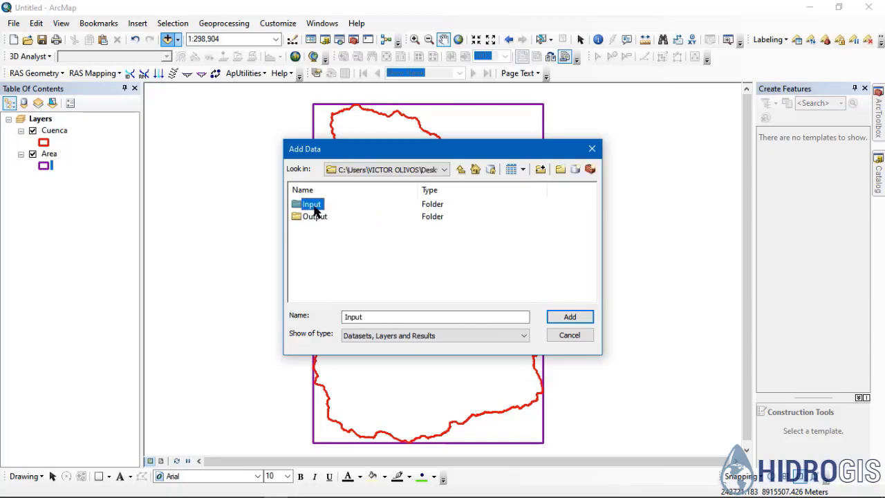
{"action": "double_click", "coordinate": [313, 205]}
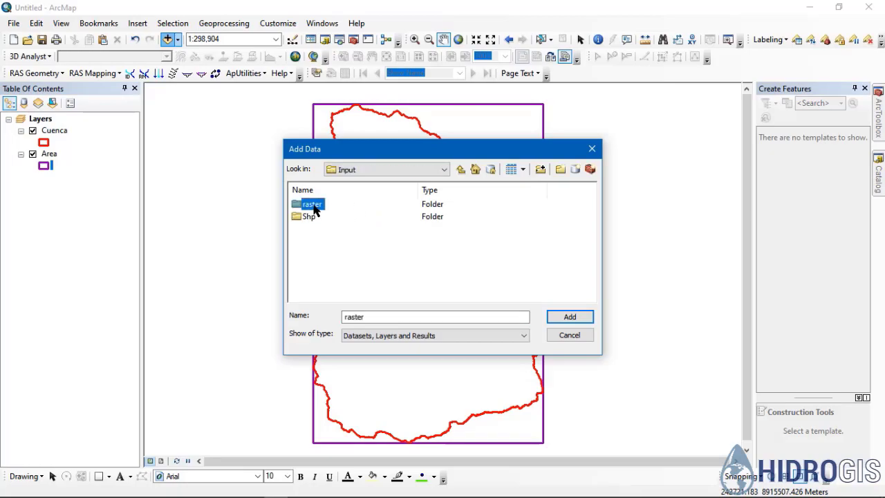
{"action": "double_click", "coordinate": [307, 217]}
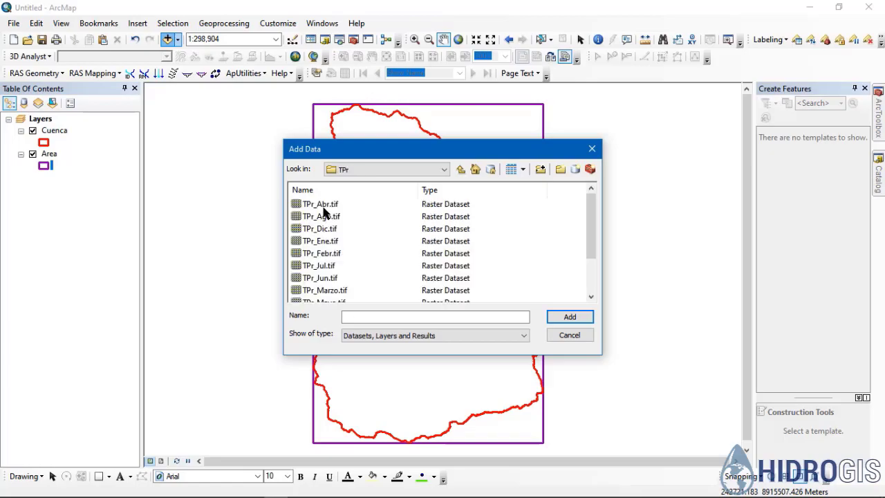
{"action": "left_click", "coordinate": [322, 206]}
{"action": "scroll", "coordinate": [339, 231], "scroll_direction": "down", "scroll_amount": 2}
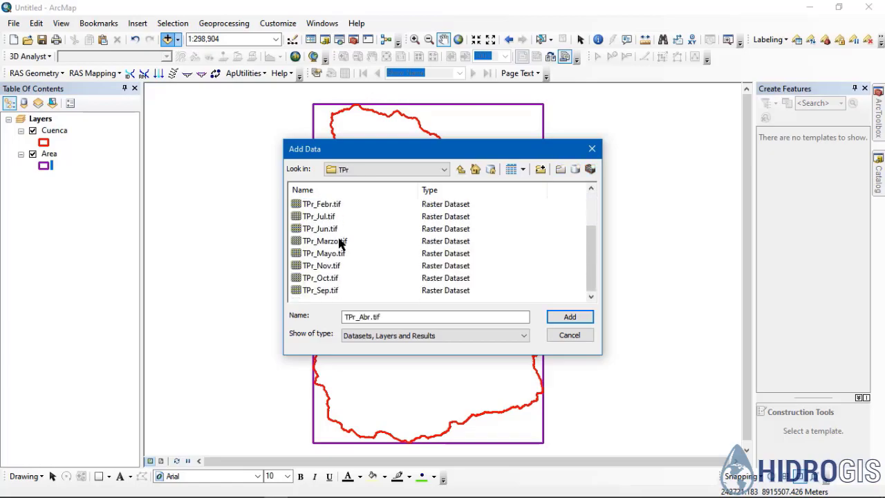
{"action": "left_click", "coordinate": [321, 291], "text": "shift"}
{"action": "scroll", "coordinate": [364, 253], "scroll_direction": "up", "scroll_amount": 2}
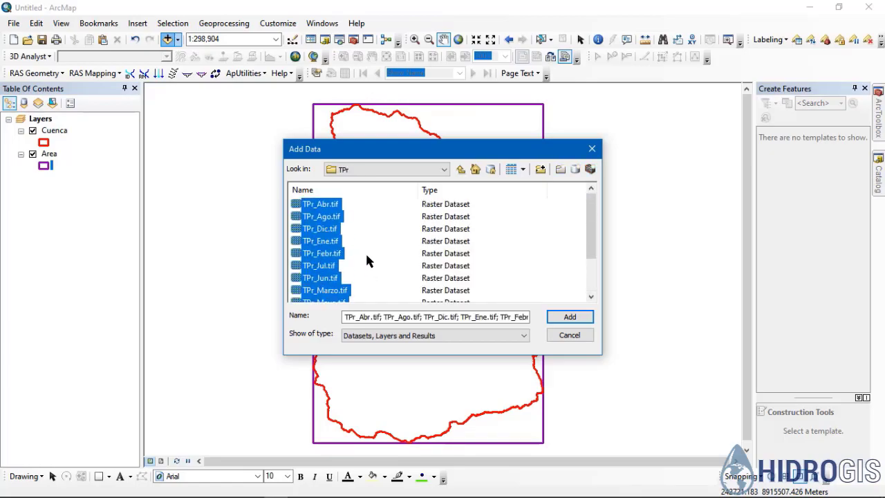
{"action": "left_click", "coordinate": [569, 316]}
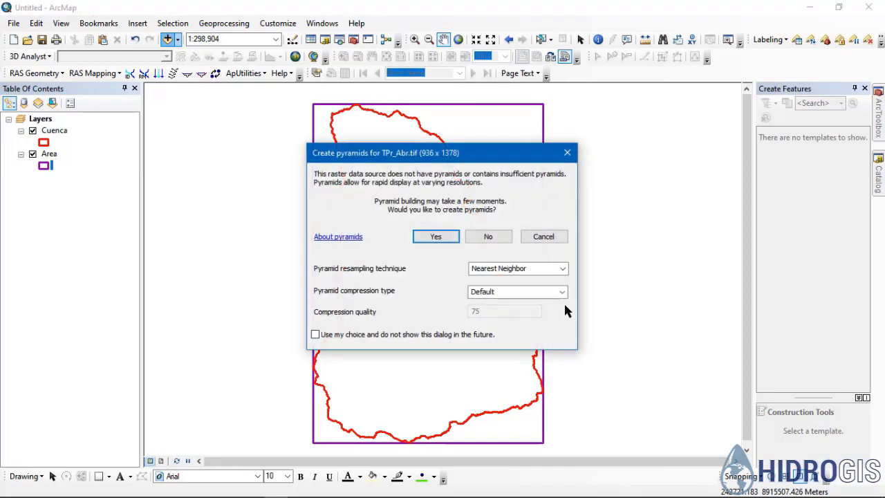
Build pyramids for each TPr raster with Nearest Neighbor resampling and default compression
{"action": "left_click", "coordinate": [439, 238]}
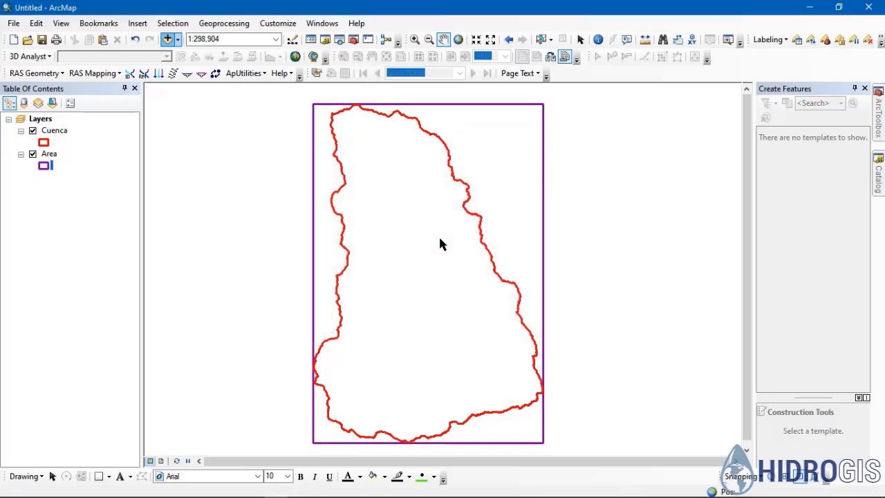
{"action": "left_click", "coordinate": [440, 238]}
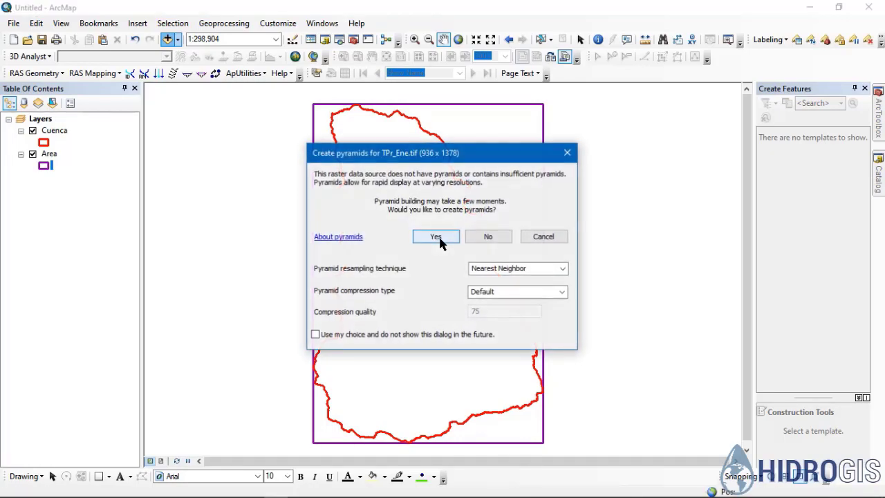
{"action": "left_click", "coordinate": [439, 238]}
{"action": "left_click", "coordinate": [440, 238]}
{"action": "left_click", "coordinate": [439, 237]}
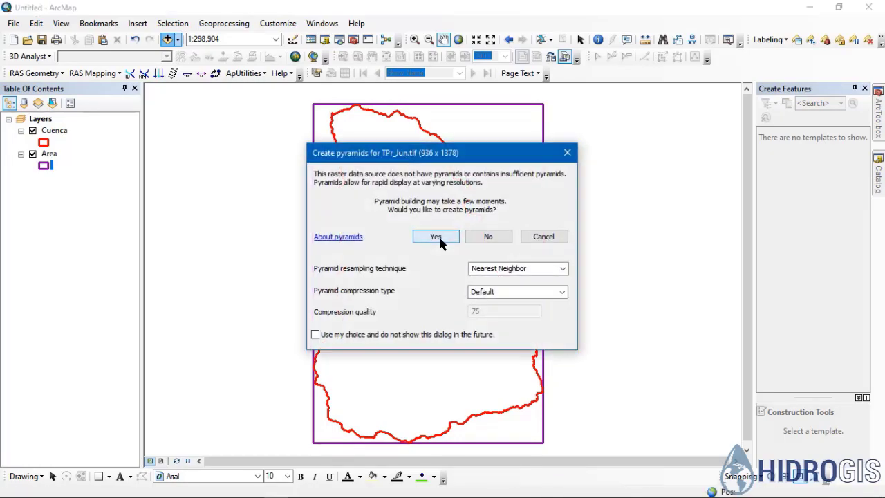
{"action": "left_click", "coordinate": [439, 238]}
{"action": "left_click", "coordinate": [440, 238]}
{"action": "left_click", "coordinate": [440, 238]}
{"action": "left_click", "coordinate": [439, 238]}
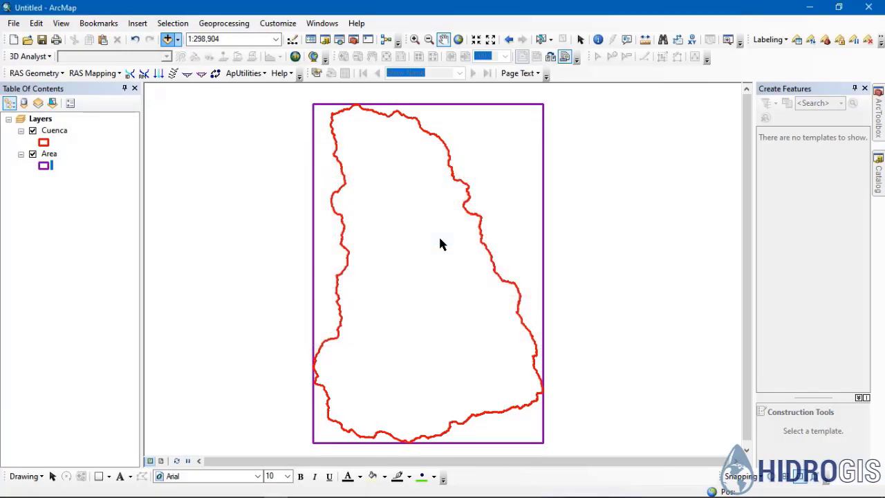
Collapse the legends of the TPr raster layers so only the layer names are listed
{"action": "left_click", "coordinate": [21, 223]}
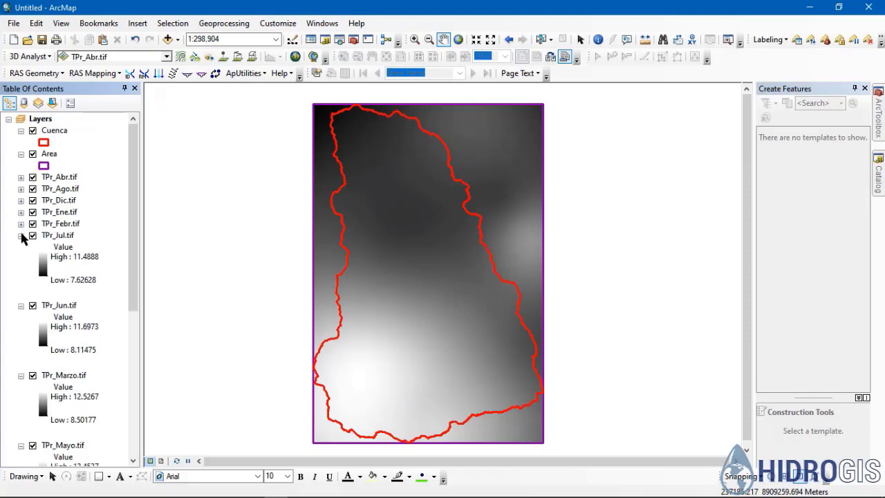
{"action": "left_click", "coordinate": [20, 235]}
{"action": "left_click", "coordinate": [21, 247]}
{"action": "left_click", "coordinate": [20, 259]}
{"action": "left_click", "coordinate": [21, 270]}
{"action": "left_click", "coordinate": [21, 282]}
{"action": "left_click", "coordinate": [20, 293]}
{"action": "left_click", "coordinate": [21, 304]}
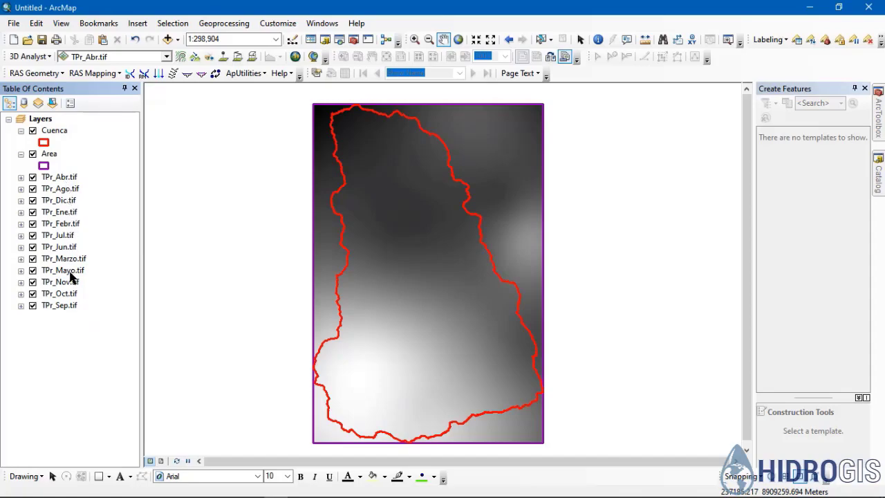
Reorder the TPr raster layers chronologically from TPr_Ene.tif to TPr_Dic.tif
{"action": "left_click_drag", "start_coordinate": [71, 260], "coordinate": [72, 230]}
{"action": "left_click_drag", "start_coordinate": [69, 177], "coordinate": [69, 230]}
{"action": "mouse_move", "coordinate": [72, 270]}
{"action": "left_mouse_down"}
{"action": "mouse_move", "coordinate": [73, 243]}
{"action": "mouse_move", "coordinate": [73, 254]}
{"action": "left_mouse_up"}
{"action": "left_click_drag", "start_coordinate": [69, 177], "coordinate": [60, 288]}
{"action": "left_click_drag", "start_coordinate": [62, 178], "coordinate": [66, 309]}
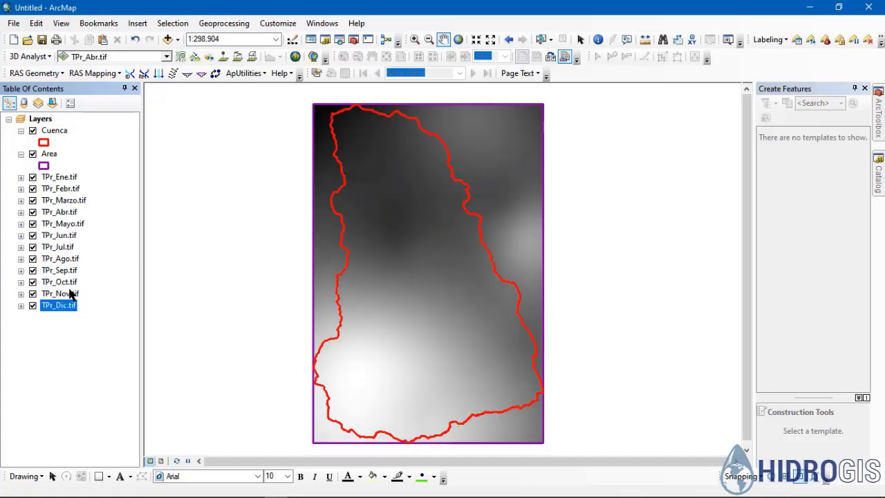
{"action": "left_click", "coordinate": [83, 287]}
Group the twelve TPr raster layers and name the group Temperatura_Prom
{"action": "left_click", "coordinate": [61, 178]}
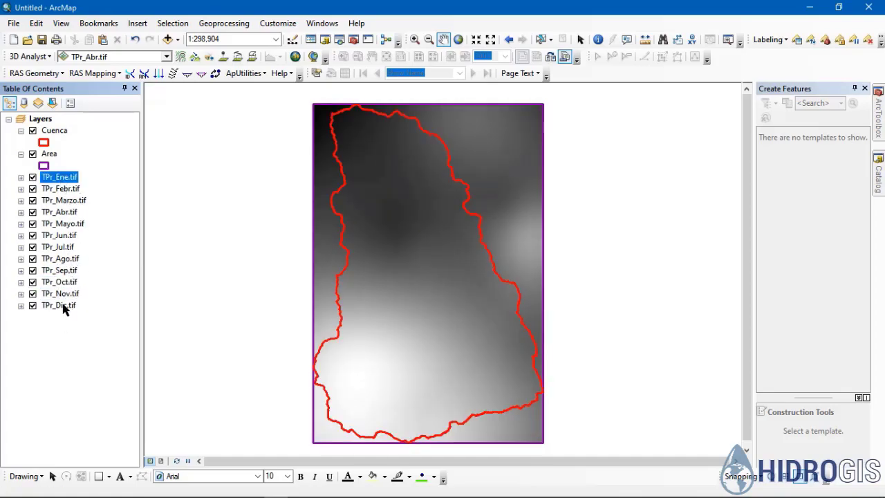
{"action": "left_click", "coordinate": [62, 309], "text": "shift"}
{"action": "right_click", "coordinate": [51, 228]}
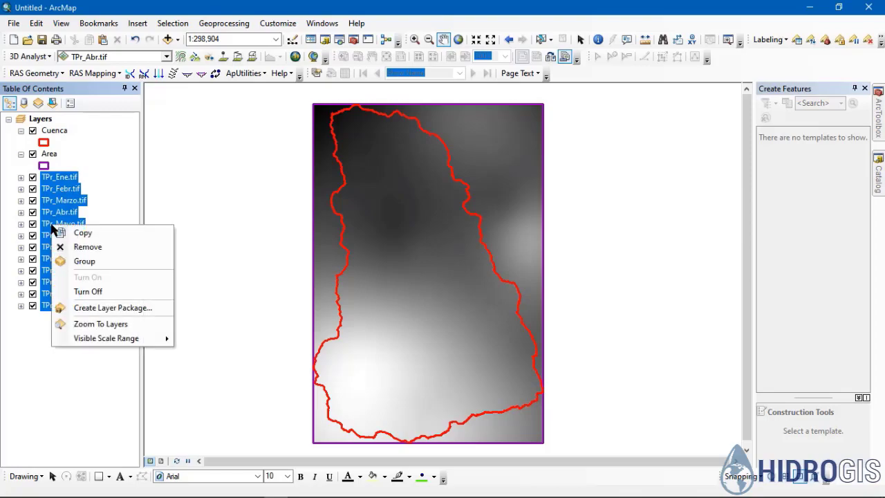
{"action": "left_click", "coordinate": [84, 260]}
{"action": "type", "text": "Pr"}
{"action": "key", "text": "BackSpace"}
{"action": "key", "text": "BackSpace"}
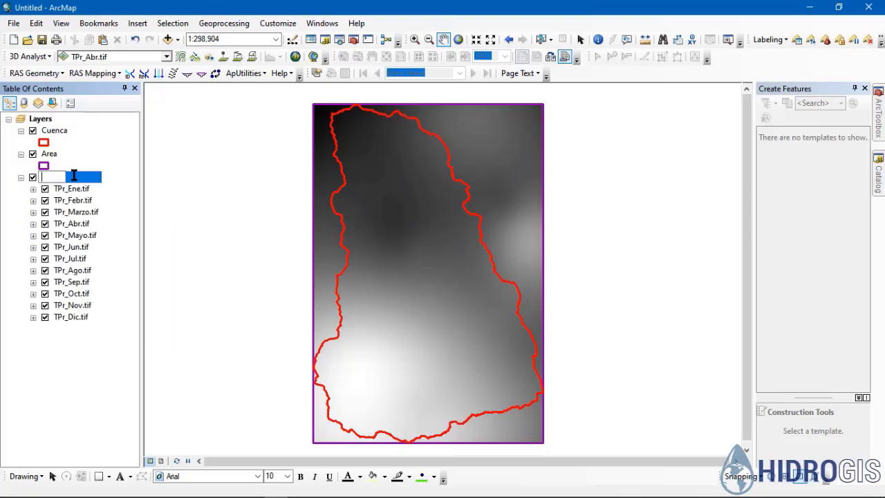
{"action": "type", "text": "Temperatura_Prom"}
{"action": "key", "text": "Return"}
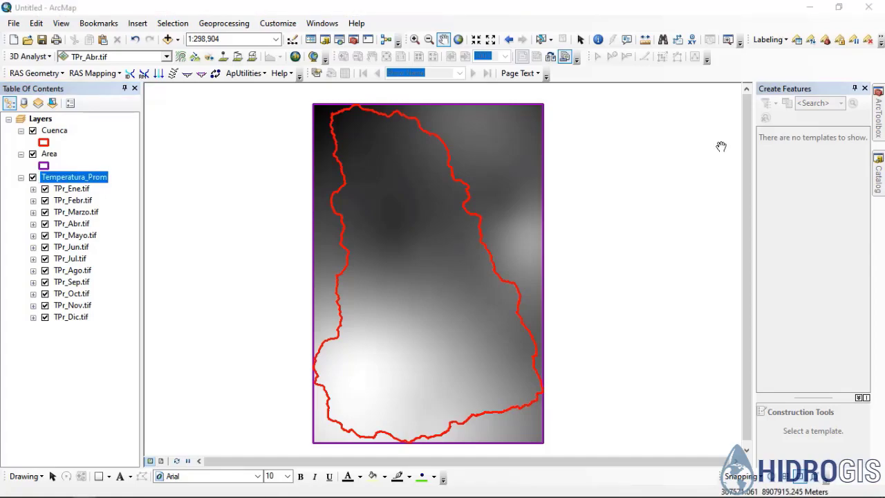
Open the Raster Calculator from the Map Algebra toolset of the Spatial Analyst Tools
{"action": "left_click", "coordinate": [879, 134]}
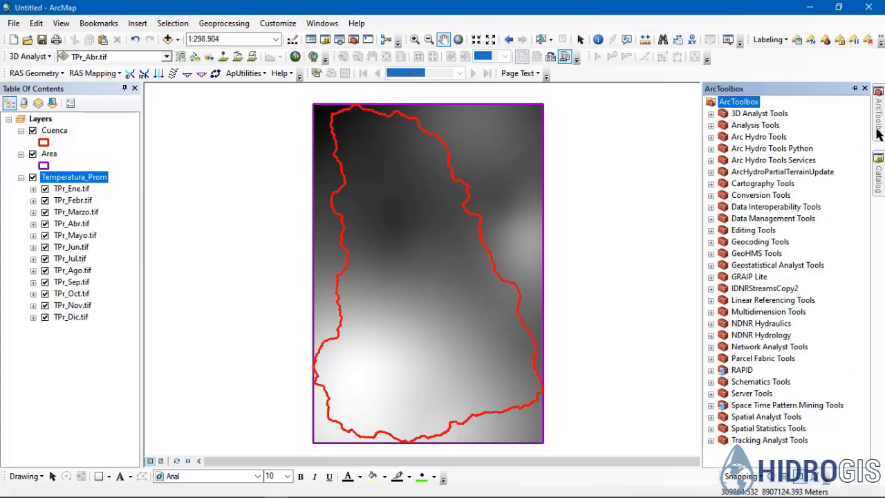
{"action": "left_click", "coordinate": [710, 417]}
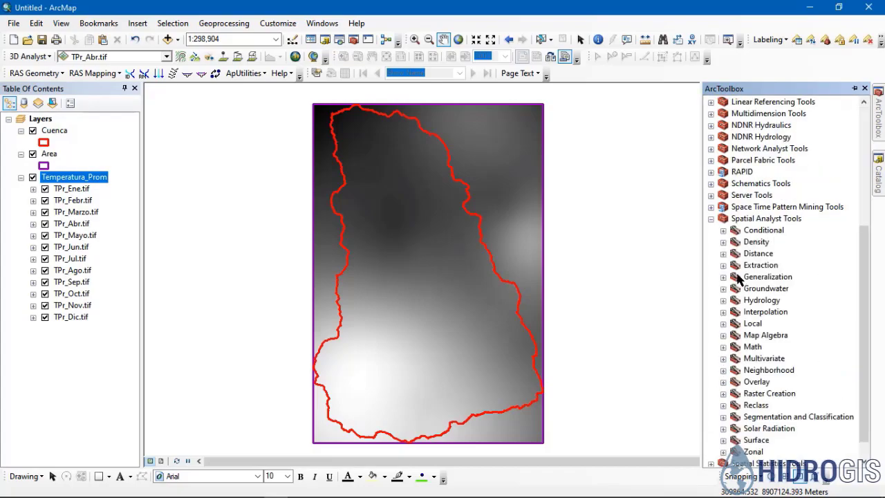
{"action": "scroll", "coordinate": [737, 272], "scroll_direction": "down", "scroll_amount": 1}
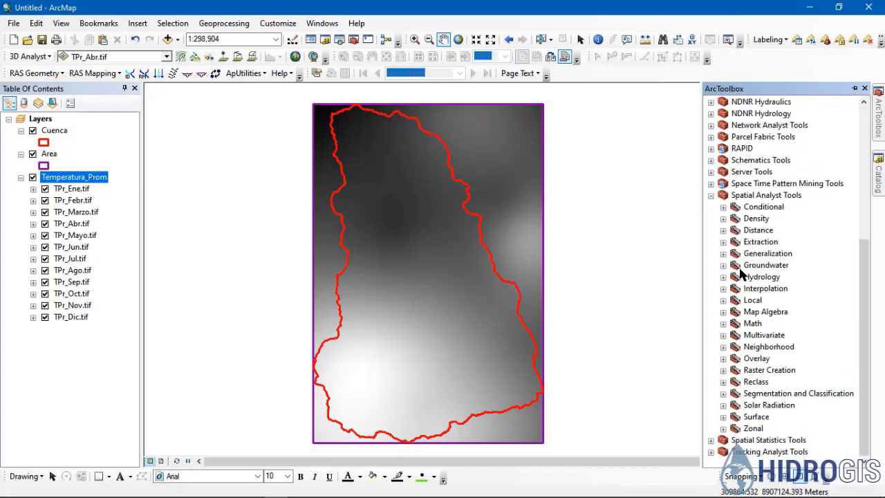
{"action": "left_click", "coordinate": [723, 313]}
{"action": "left_click", "coordinate": [778, 324]}
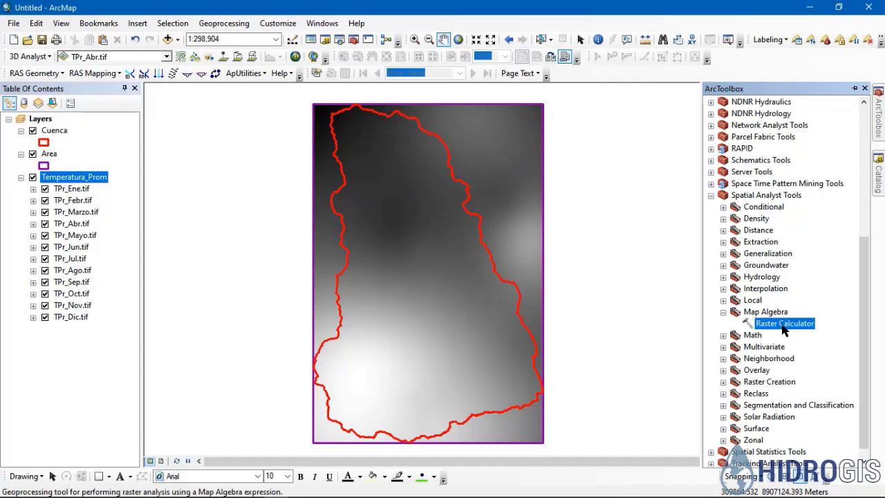
{"action": "double_click", "coordinate": [782, 325]}
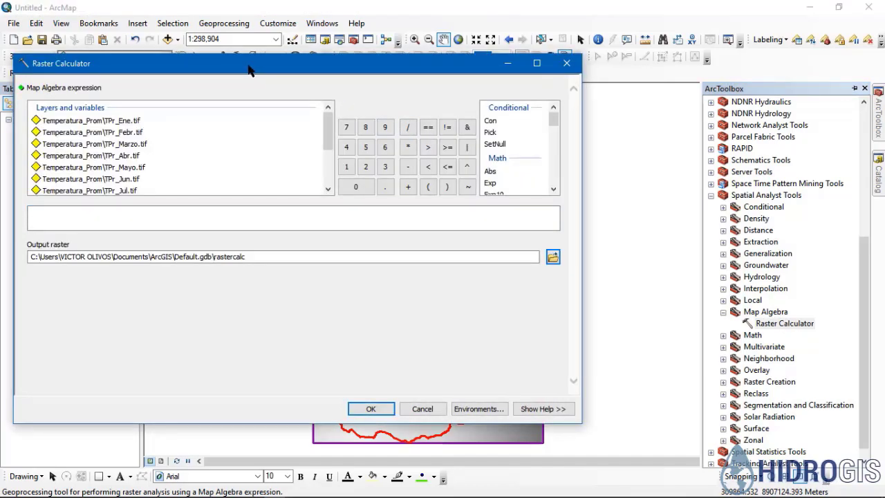
{"action": "left_click_drag", "start_coordinate": [249, 65], "coordinate": [446, 74]}
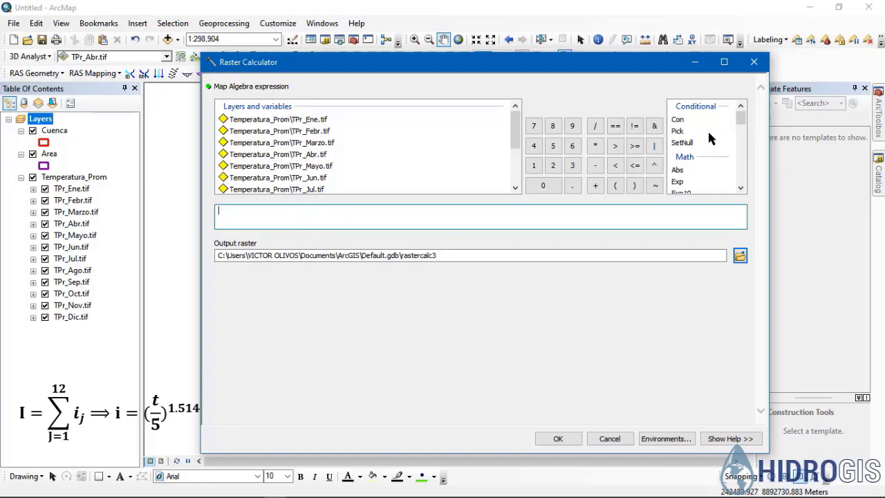
Build the January heat index expression Power("Temperatura_Prom\TPr_Ene.tif"/5,1.514) in the Raster Calculator
{"action": "scroll", "coordinate": [699, 128], "scroll_direction": "down", "scroll_amount": 2}
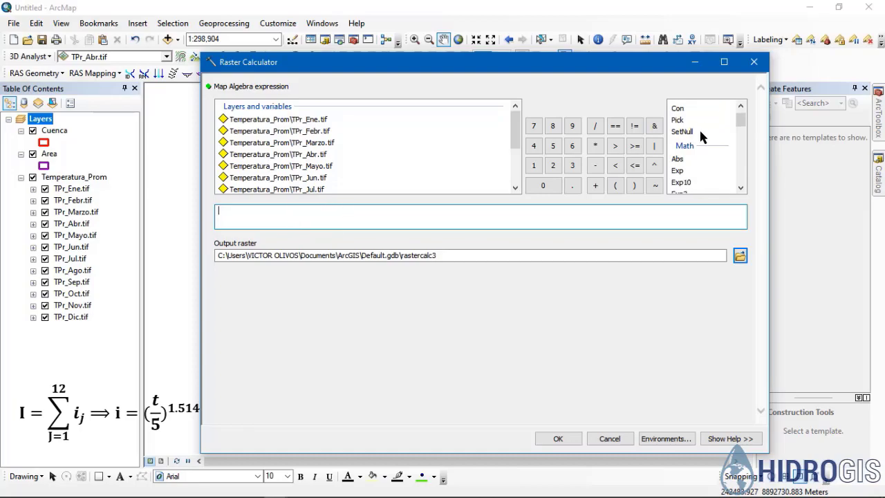
{"action": "scroll", "coordinate": [699, 128], "scroll_direction": "up", "scroll_amount": 2}
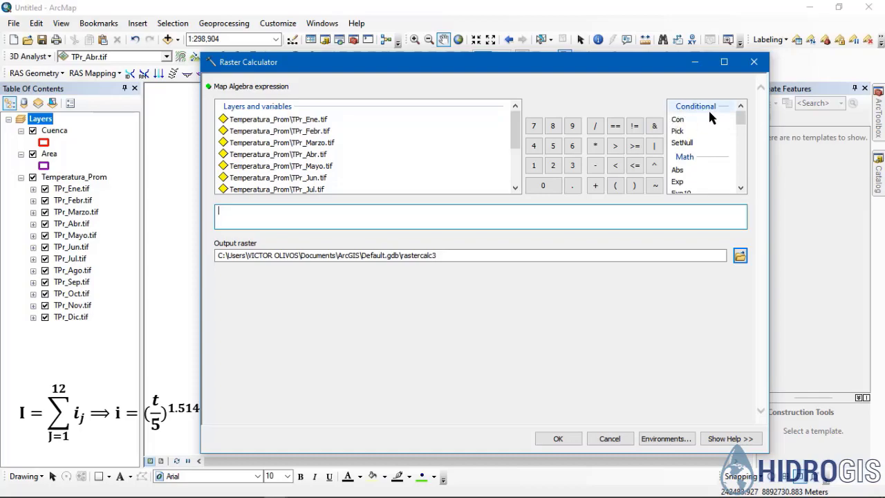
{"action": "scroll", "coordinate": [707, 116], "scroll_direction": "down", "scroll_amount": 3}
{"action": "scroll", "coordinate": [704, 116], "scroll_direction": "down", "scroll_amount": 2}
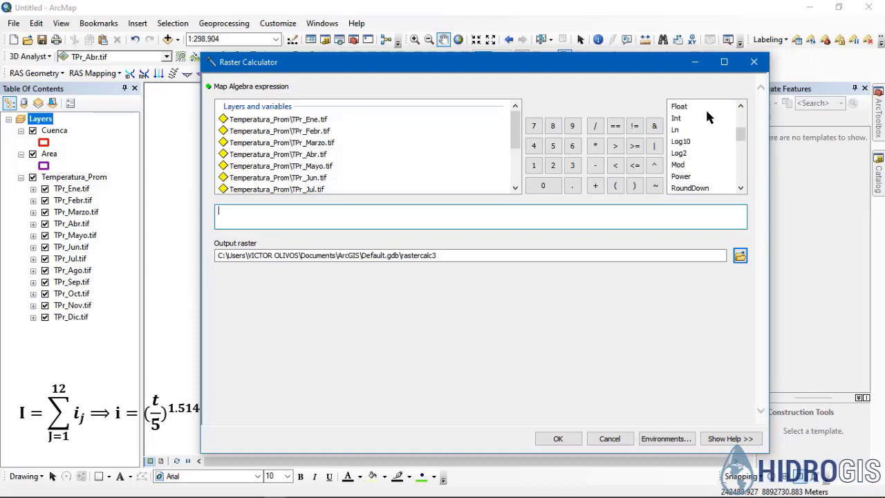
{"action": "left_click", "coordinate": [679, 156]}
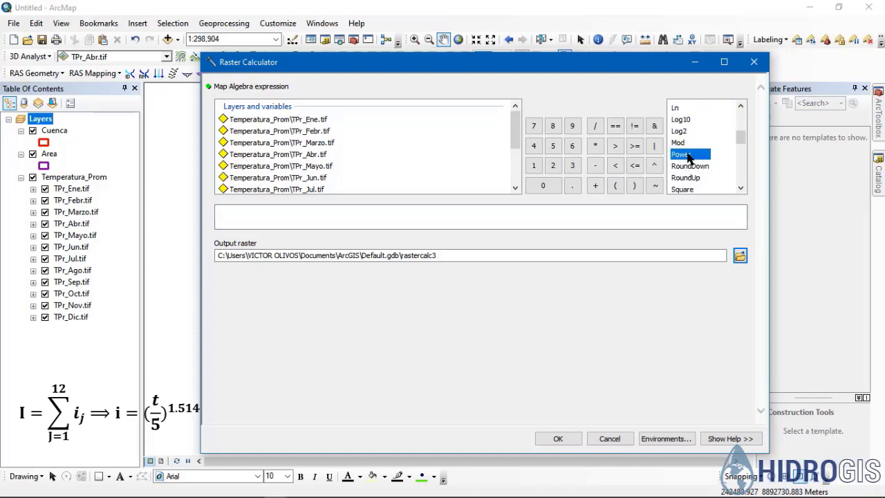
{"action": "double_click", "coordinate": [679, 156]}
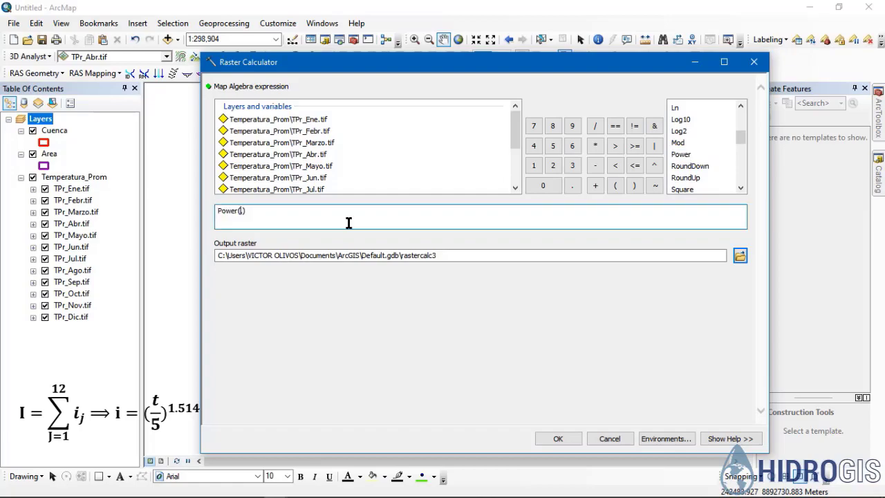
{"action": "double_click", "coordinate": [303, 121]}
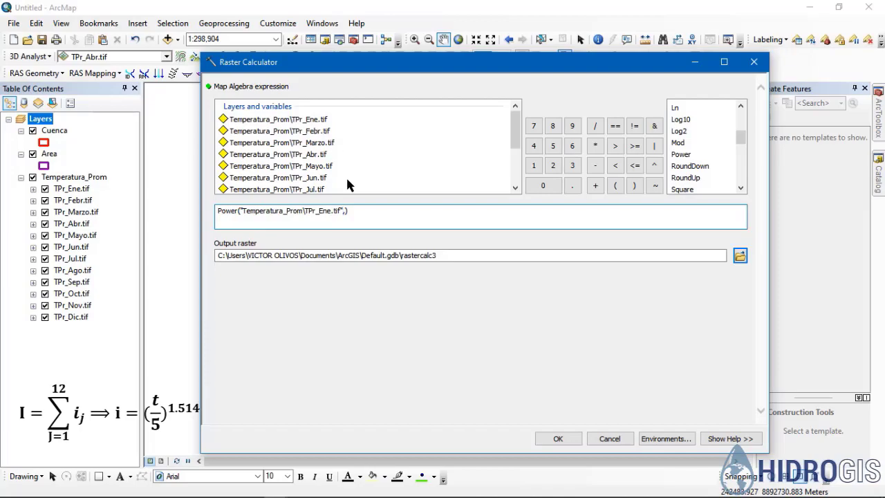
{"action": "type", "text": "/5,1.514"}
Copy the whole January Power term and place the cursor at the end of the expression
{"action": "left_click_drag", "start_coordinate": [403, 211], "coordinate": [192, 210]}
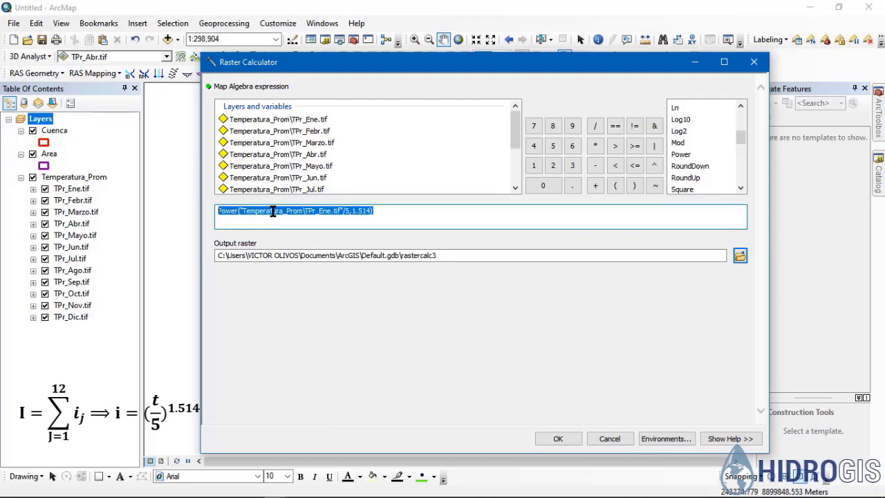
{"action": "right_click", "coordinate": [311, 212]}
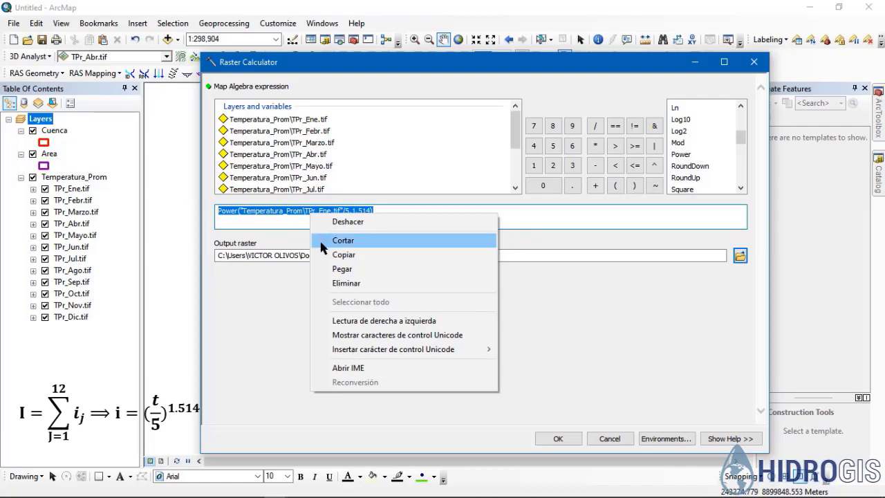
{"action": "left_click", "coordinate": [338, 260]}
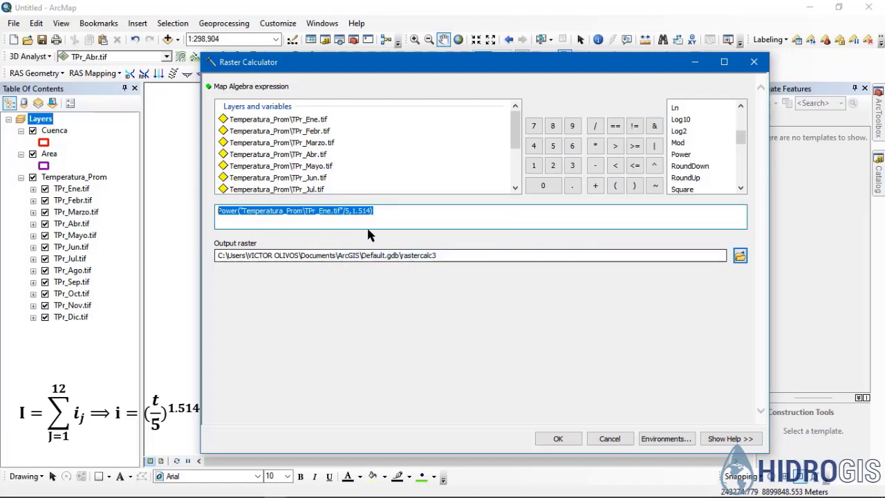
{"action": "left_click", "coordinate": [396, 209]}
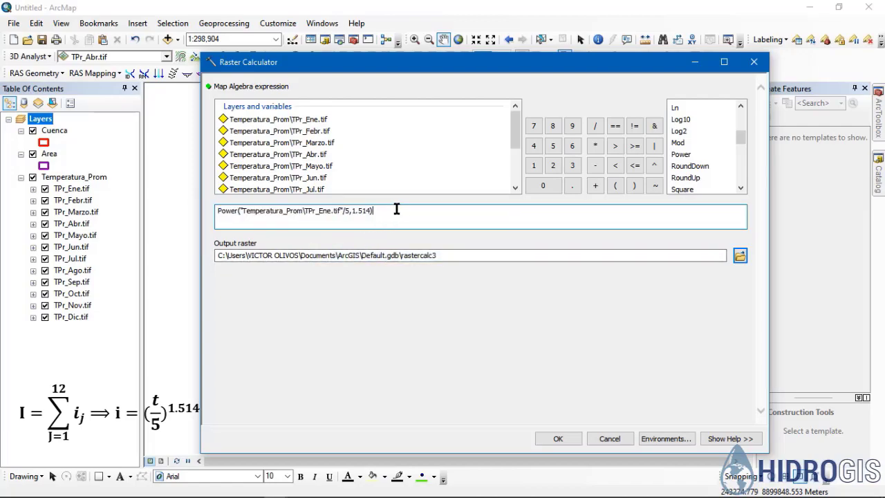
Add Power terms dividing the TPr_Febr, TPr_Marzo and TPr_Abr rasters by 5 with exponent 1.514 to the expression
{"action": "left_click", "coordinate": [596, 186]}
{"action": "key", "text": "ctrl+v"}
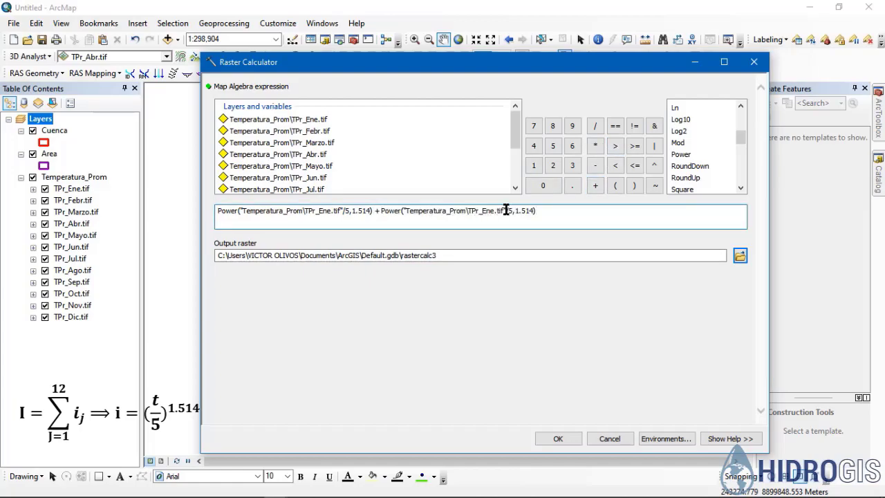
{"action": "left_click_drag", "start_coordinate": [506, 209], "coordinate": [402, 210]}
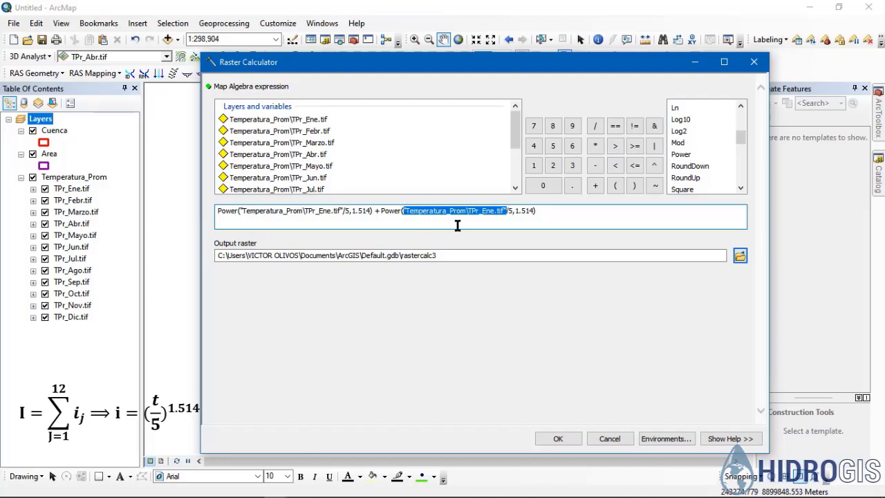
{"action": "key", "text": "Delete"}
{"action": "double_click", "coordinate": [290, 130]}
{"action": "key", "text": "ctrl+v"}
{"action": "double_click", "coordinate": [307, 142]}
{"action": "key", "text": "ctrl+v"}
{"action": "double_click", "coordinate": [276, 154]}
Extend the sum with the same /5,1.514 Power terms for TPr_Mayo, TPr_Jun and TPr_Jul
{"action": "key", "text": "ctrl+v"}
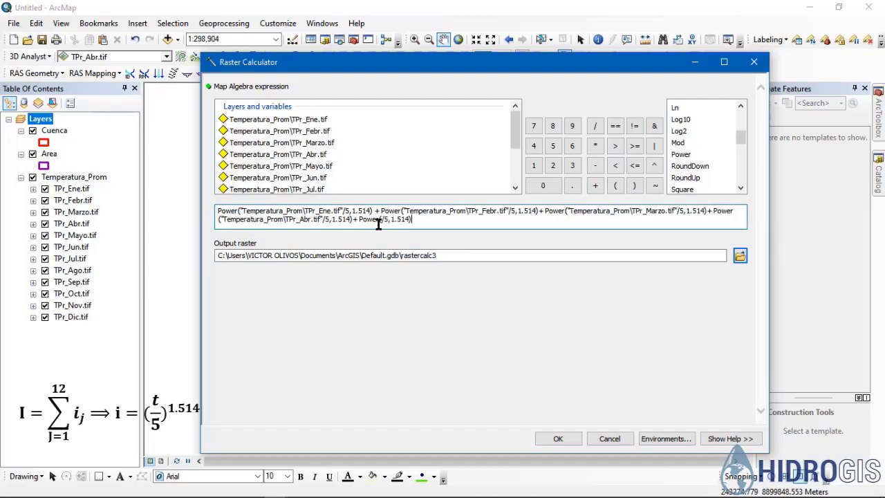
{"action": "double_click", "coordinate": [317, 165]}
{"action": "key", "text": "ctrl+v"}
{"action": "double_click", "coordinate": [314, 178]}
{"action": "key", "text": "ctrl+v"}
{"action": "double_click", "coordinate": [308, 188]}
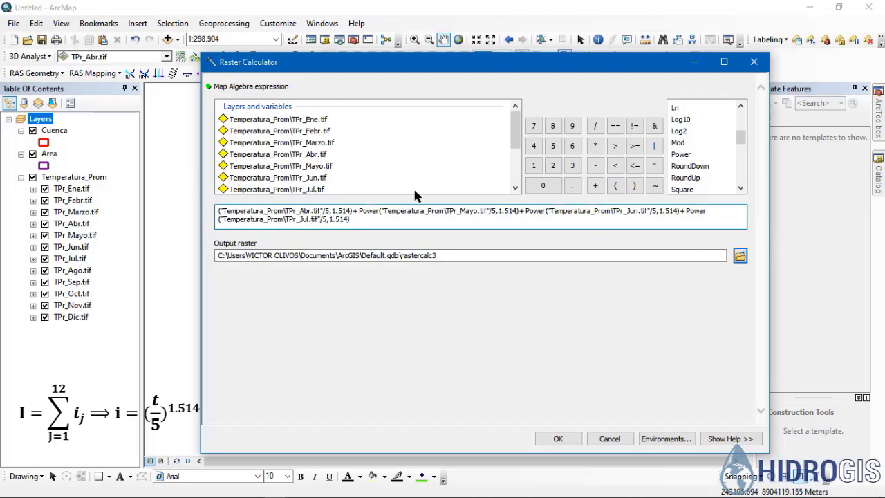
Complete the twelve-month sum with /5,1.514 Power terms for TPr_Ago, TPr_Sep, TPr_Oct, TPr_Nov and TPr_Dic
{"action": "key", "text": "ctrl+v"}
{"action": "scroll", "coordinate": [325, 183], "scroll_direction": "down", "scroll_amount": 1}
{"action": "double_click", "coordinate": [325, 181]}
{"action": "key", "text": "ctrl+v"}
{"action": "double_click", "coordinate": [323, 188]}
{"action": "key", "text": "ctrl+v"}
{"action": "scroll", "coordinate": [323, 181], "scroll_direction": "down", "scroll_amount": 1}
{"action": "left_click", "coordinate": [323, 181]}
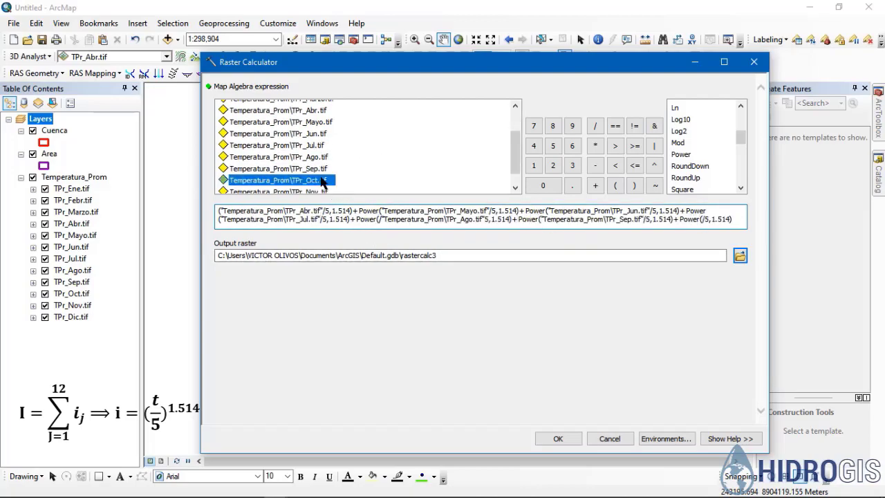
{"action": "double_click", "coordinate": [323, 181]}
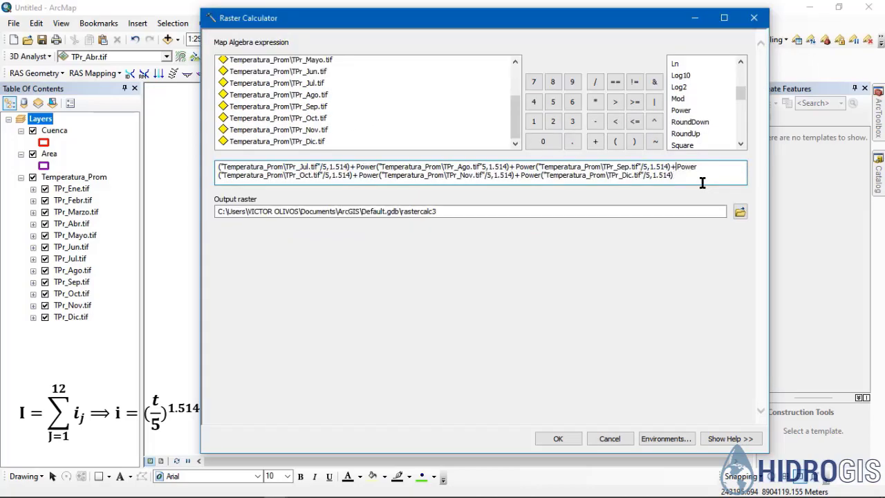
Check the summed expression and correct the August term to Power("Temperatura_Prom\TPr_Ago.tif"/5,1.514)
{"action": "scroll", "coordinate": [352, 168], "scroll_direction": "up", "scroll_amount": 1}
{"action": "scroll", "coordinate": [352, 168], "scroll_direction": "down", "scroll_amount": 1}
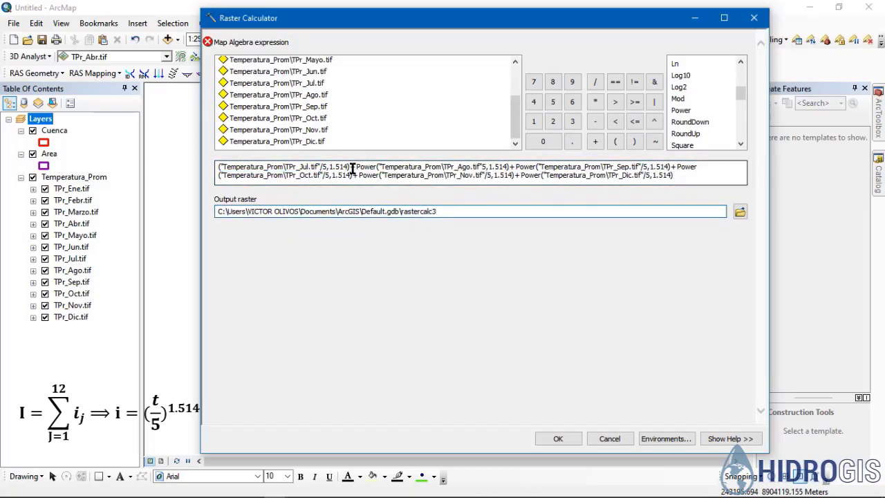
{"action": "scroll", "coordinate": [352, 168], "scroll_direction": "up", "scroll_amount": 1}
{"action": "scroll", "coordinate": [559, 166], "scroll_direction": "down", "scroll_amount": 1}
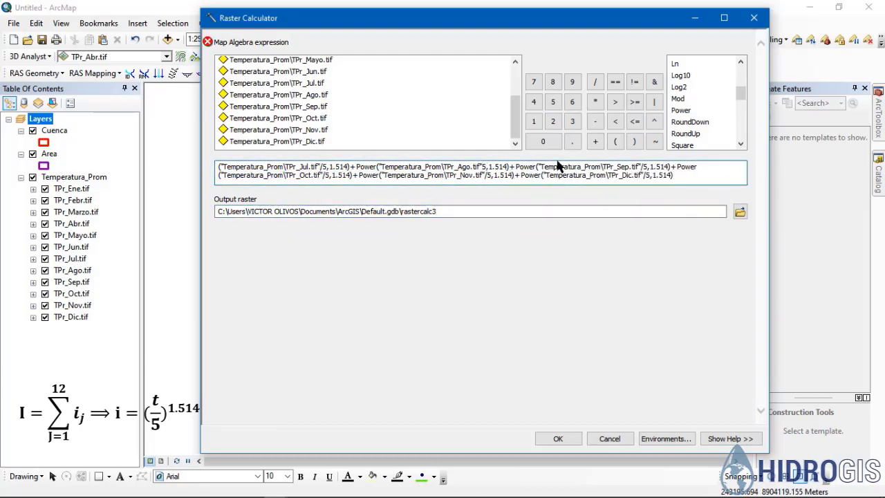
{"action": "left_click", "coordinate": [522, 211]}
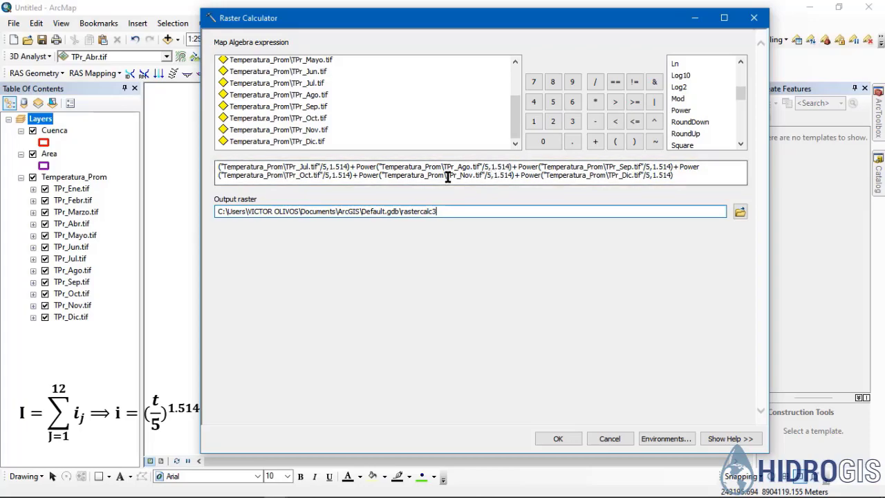
Set the output raster to Ind_Term_Anual.tif in the Output\Raster\ARCGIS folder
{"action": "left_click", "coordinate": [740, 211]}
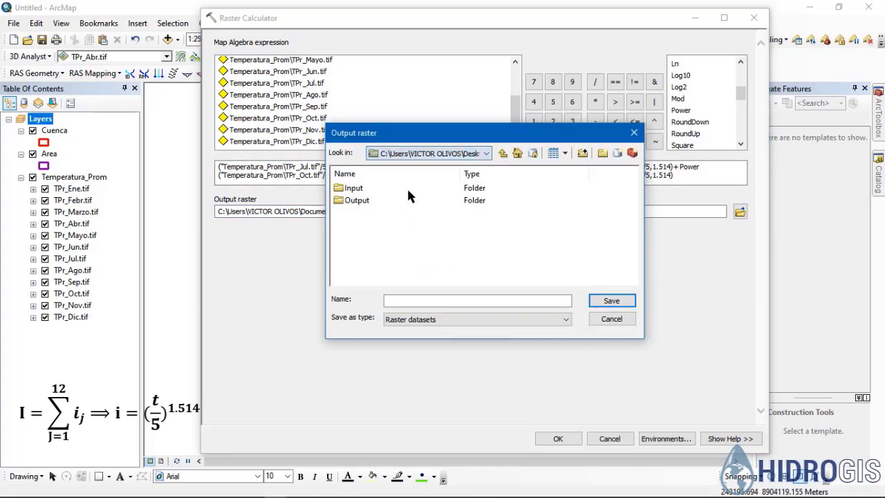
{"action": "double_click", "coordinate": [358, 198]}
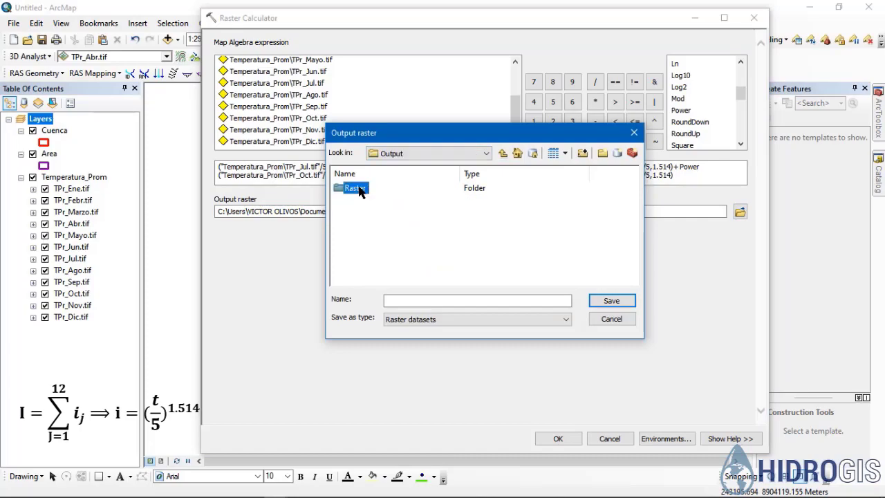
{"action": "double_click", "coordinate": [355, 189]}
{"action": "left_click", "coordinate": [358, 190]}
{"action": "double_click", "coordinate": [361, 188]}
{"action": "left_click", "coordinate": [399, 301]}
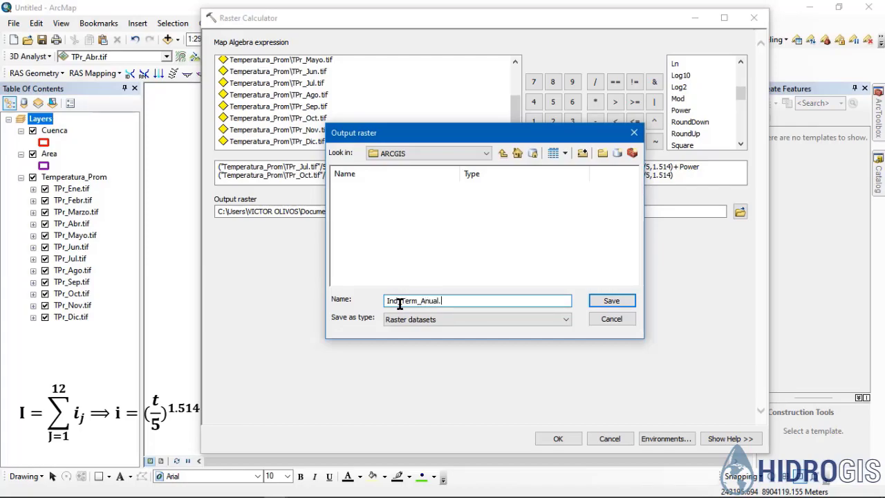
{"action": "type", "text": "tif"}
{"action": "left_click", "coordinate": [399, 301]}
{"action": "type", "text": "_"}
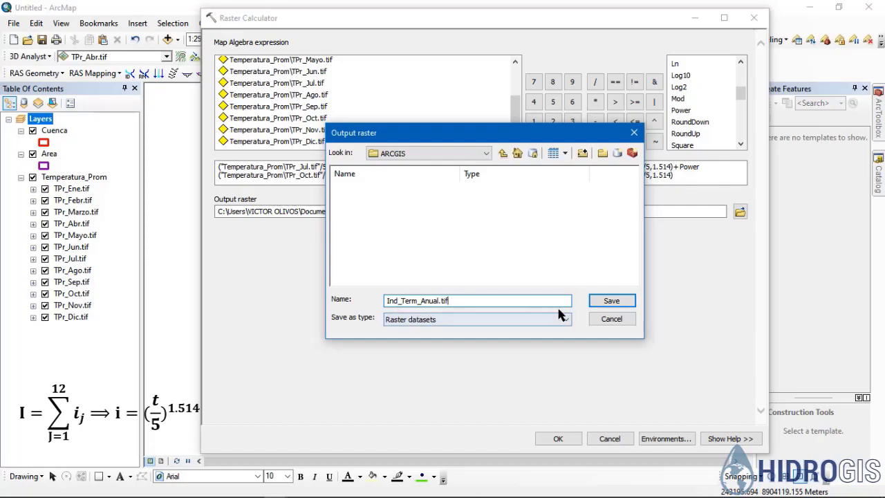
{"action": "left_click", "coordinate": [603, 301]}
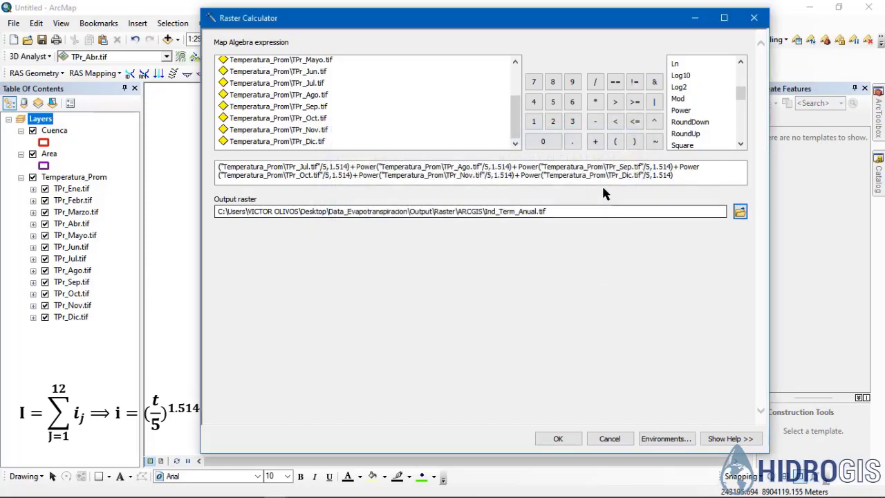
Review the full annual heat index expression, run the calculation and close the completion dialog
{"action": "left_click", "coordinate": [505, 175]}
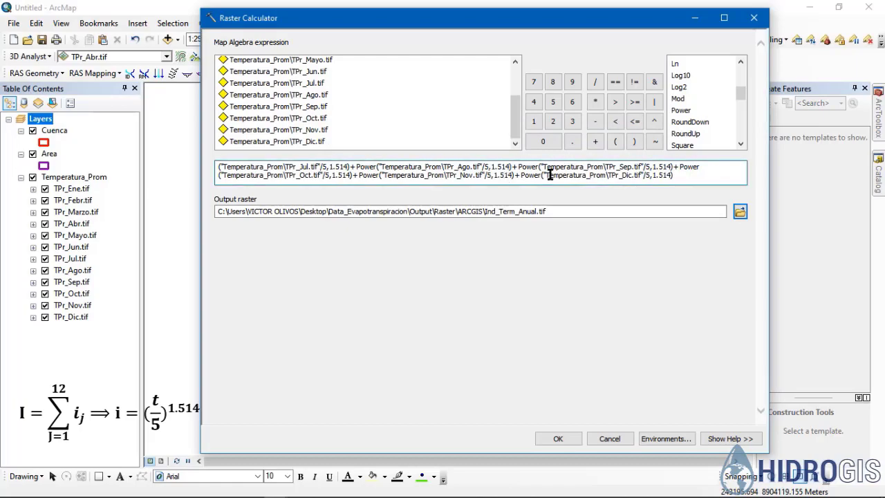
{"action": "scroll", "coordinate": [549, 174], "scroll_direction": "up", "scroll_amount": 1}
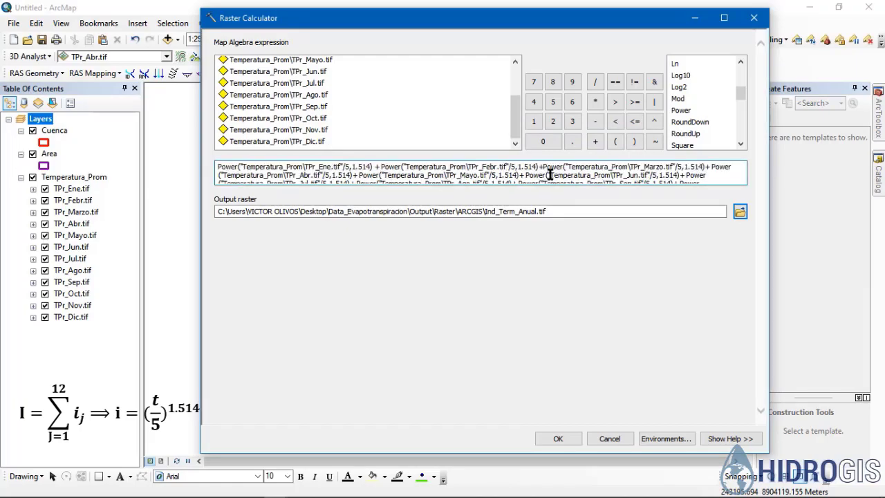
{"action": "scroll", "coordinate": [550, 175], "scroll_direction": "down", "scroll_amount": 2}
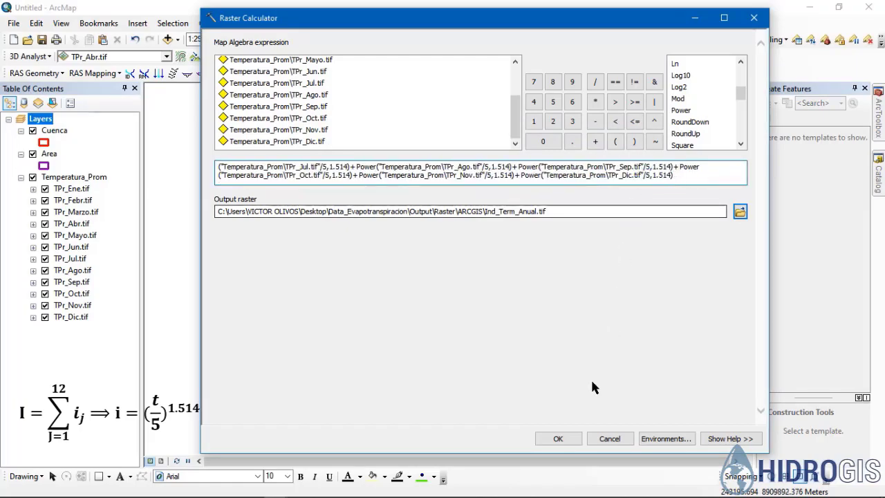
{"action": "left_click", "coordinate": [562, 437]}
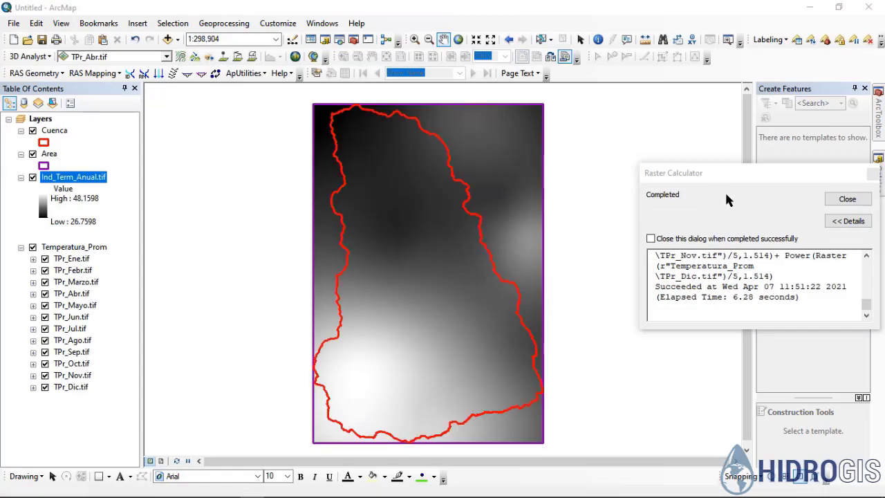
{"action": "left_click", "coordinate": [731, 192]}
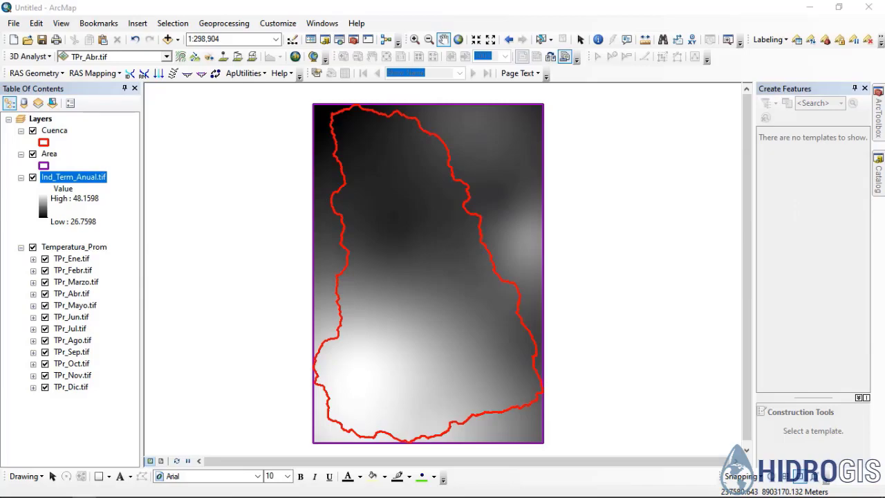
Reopen the Raster Calculator from the Map Algebra toolset of the Spatial Analyst Tools
{"action": "left_click", "coordinate": [878, 128]}
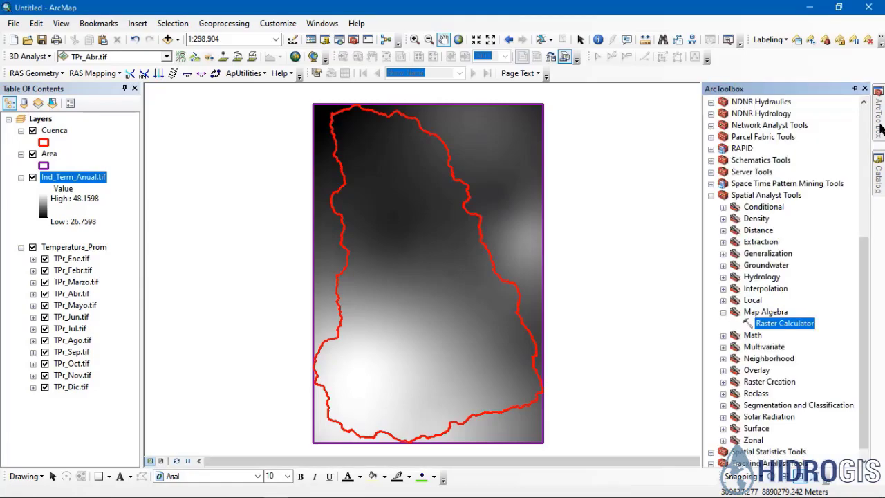
{"action": "left_click", "coordinate": [774, 196]}
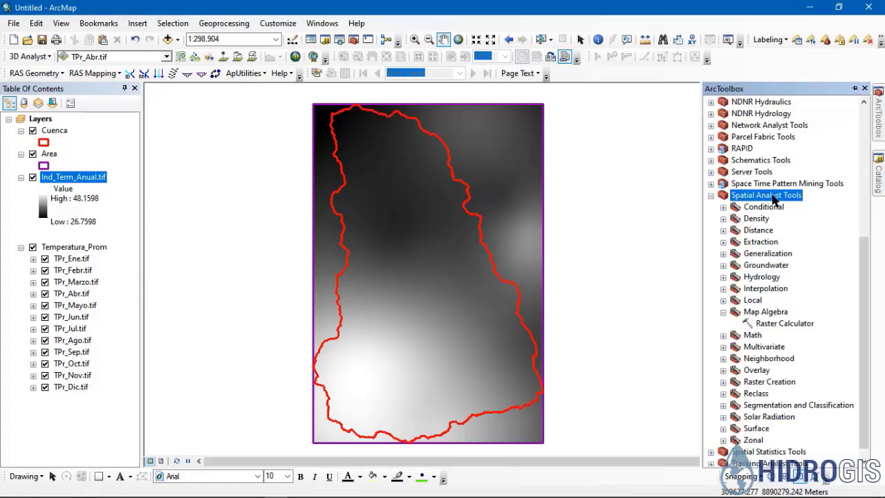
{"action": "left_click", "coordinate": [767, 314]}
{"action": "left_click", "coordinate": [768, 323]}
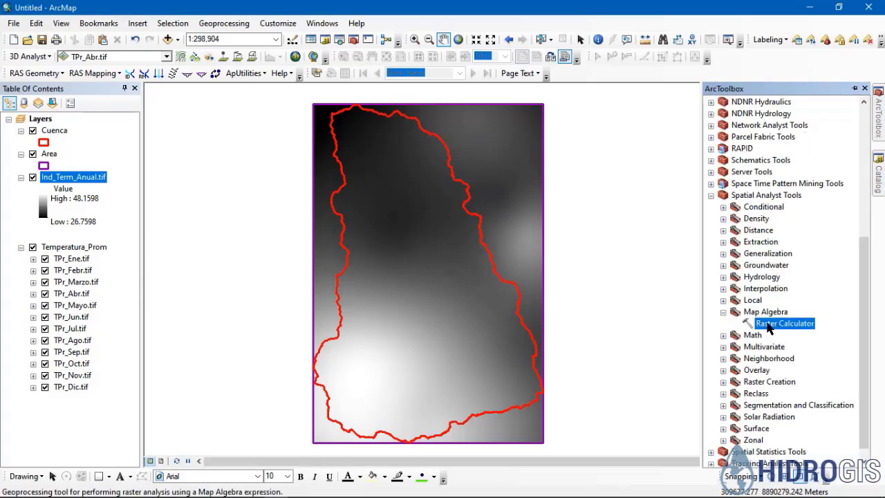
{"action": "double_click", "coordinate": [786, 323]}
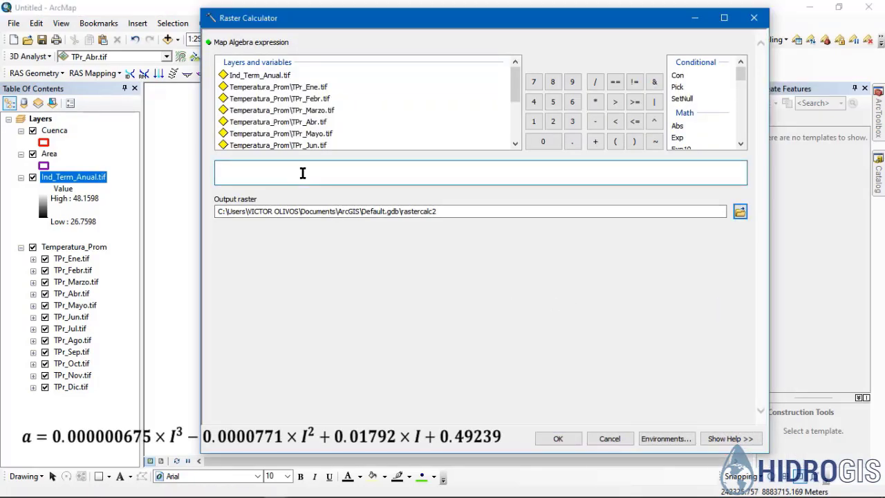
Enter the cubic term (0.000000675*Power("Ind_Term_Anual.tif",3)) of the exponent a formula
{"action": "left_click", "coordinate": [614, 141]}
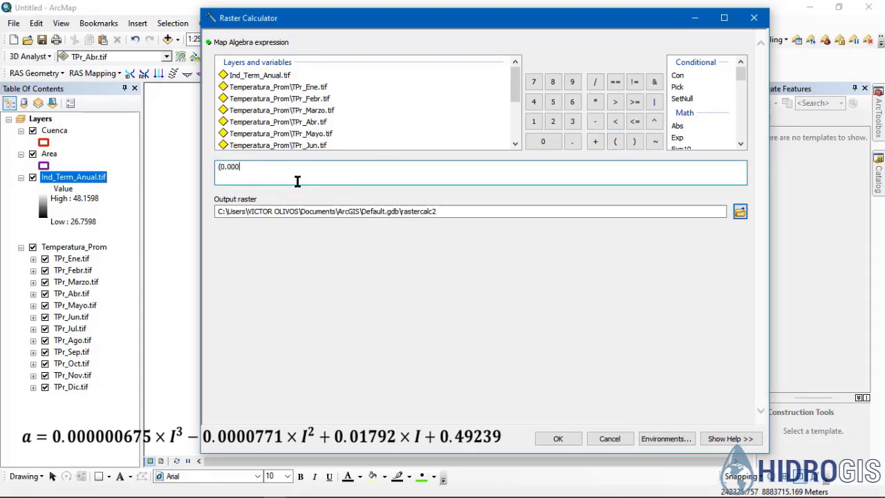
{"action": "type", "text": "0.000000675*"}
{"action": "scroll", "coordinate": [691, 117], "scroll_direction": "down", "scroll_amount": 5}
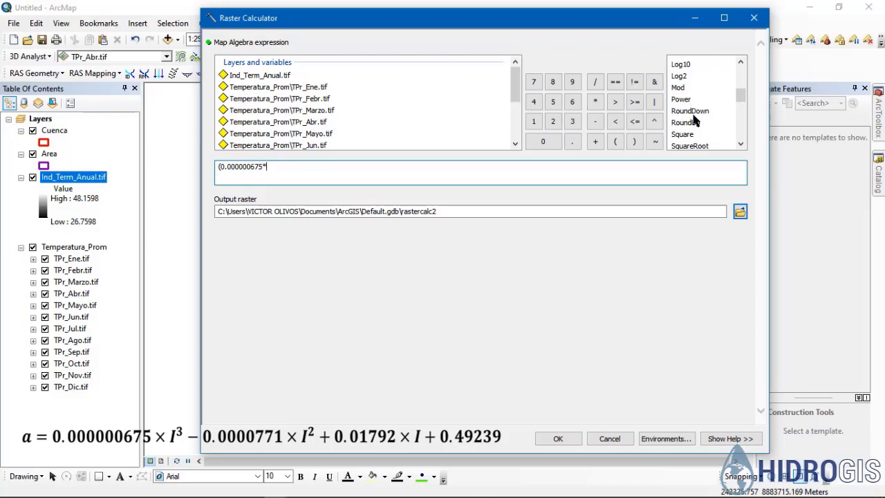
{"action": "scroll", "coordinate": [695, 119], "scroll_direction": "up", "scroll_amount": 1}
{"action": "double_click", "coordinate": [688, 110]}
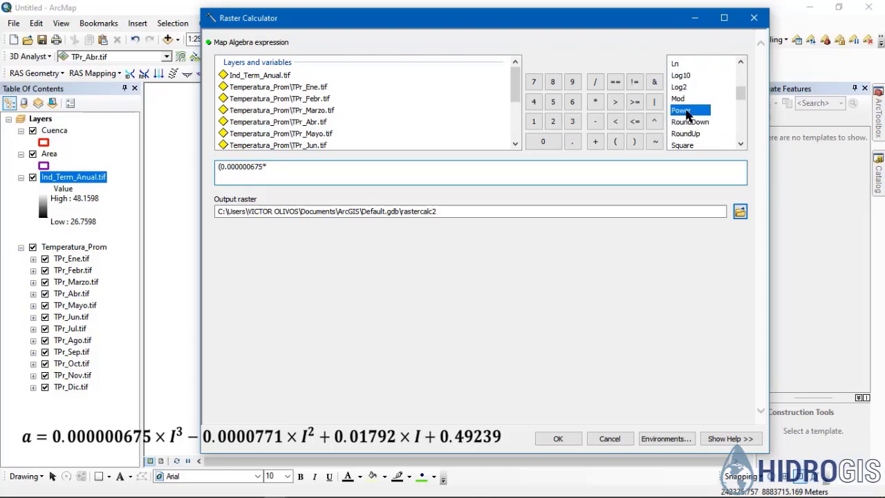
{"action": "double_click", "coordinate": [273, 76]}
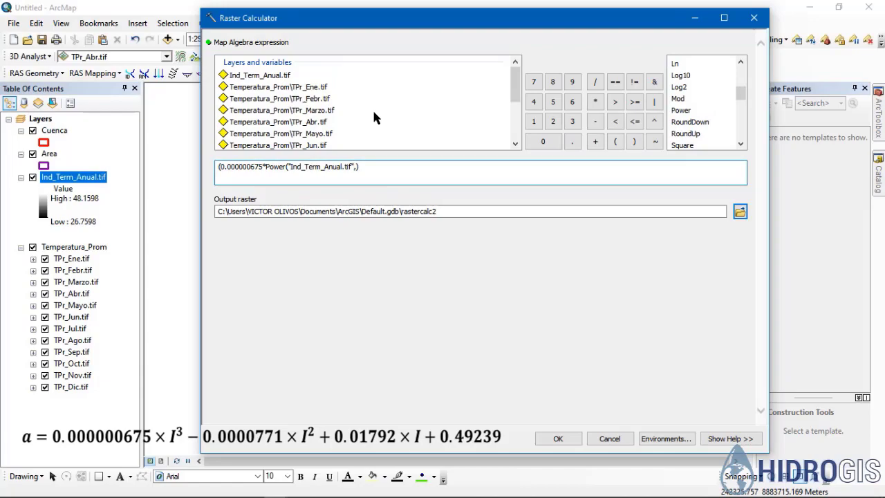
{"action": "type", "text": "3"}
{"action": "left_click", "coordinate": [634, 141]}
Subtract the quadratic term (0.0000771 * Power("Ind_Term_Anual.tif",2)) in the exponent expression
{"action": "left_click", "coordinate": [614, 141]}
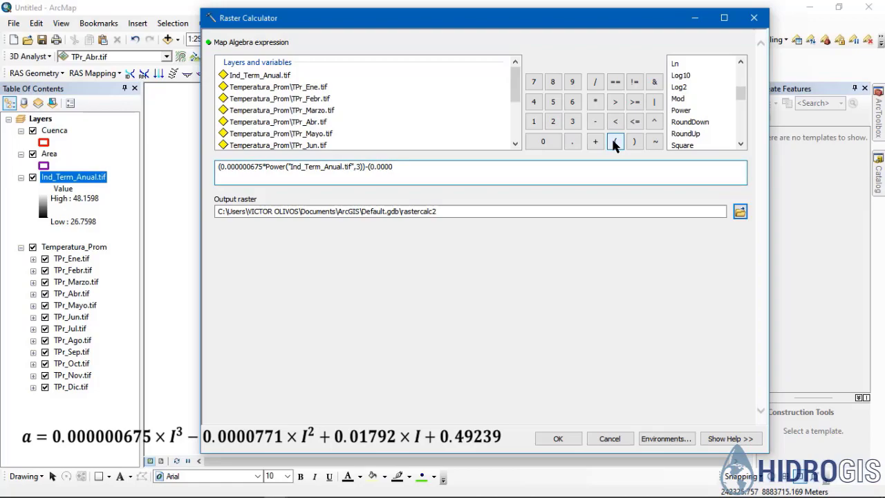
{"action": "left_click", "coordinate": [597, 105]}
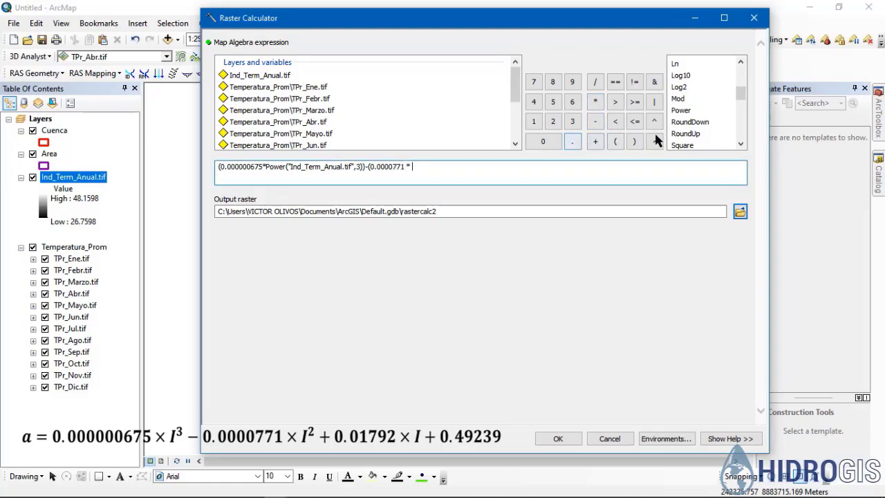
{"action": "double_click", "coordinate": [681, 110]}
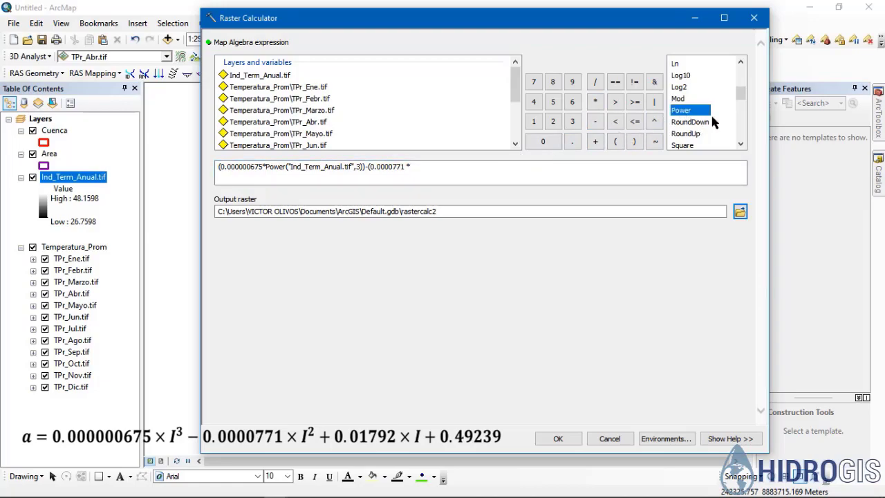
{"action": "double_click", "coordinate": [277, 76]}
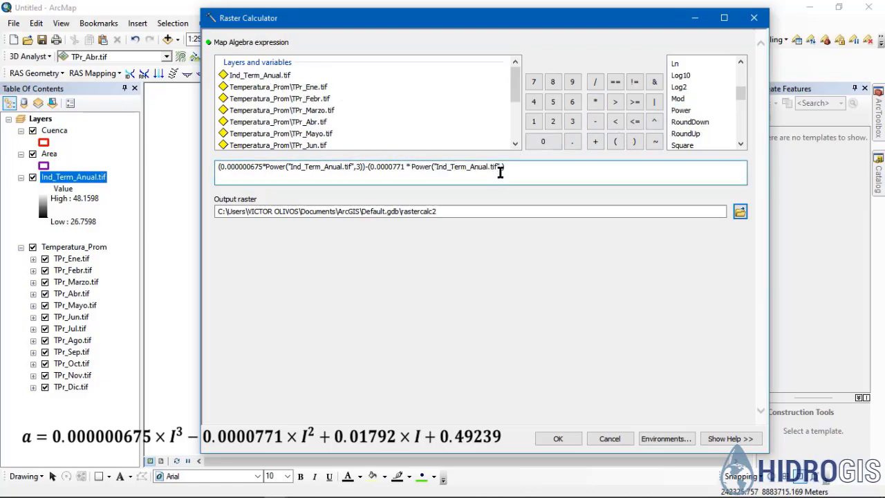
{"action": "type", "text": ",2"}
{"action": "left_click", "coordinate": [633, 141]}
Finish the exponent expression by adding (0.01792 * "Ind_Term_Anual.tif") and the constant 0.49239
{"action": "type", "text": "+0.01792 *"}
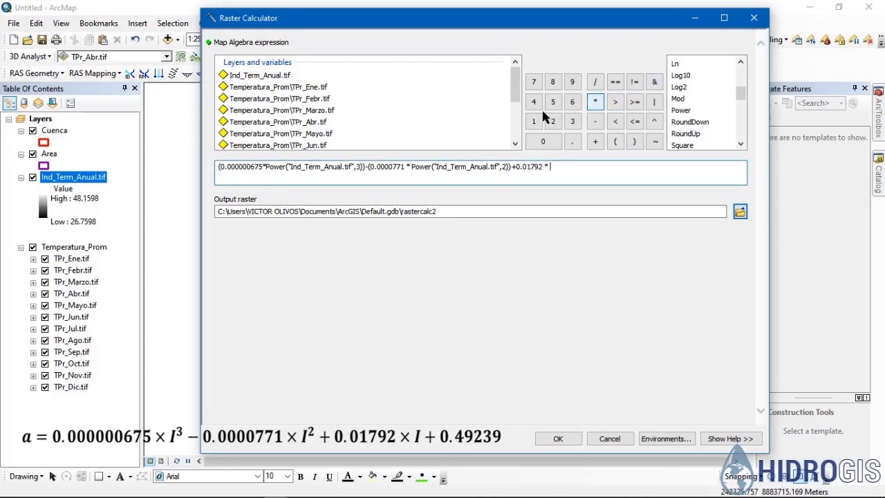
{"action": "double_click", "coordinate": [275, 77]}
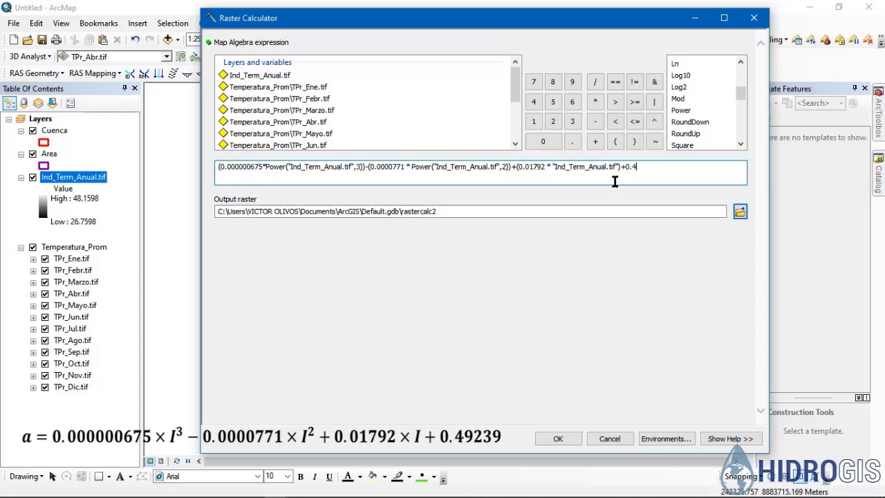
{"action": "type", "text": "0.49239"}
Set the output raster to Exponente_a.tif in the ARCGIS output folder and run the exponent calculation
{"action": "left_click", "coordinate": [739, 211]}
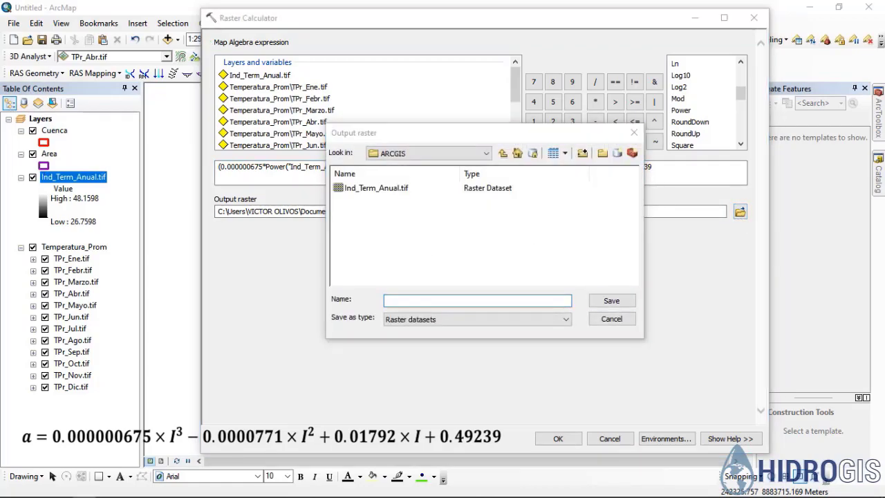
{"action": "type", "text": "Exponente"}
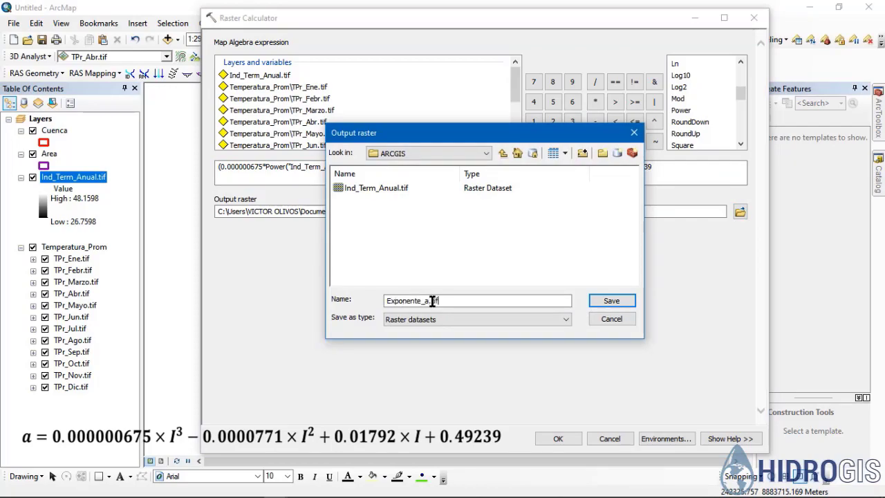
{"action": "type", "text": "_a.tif"}
{"action": "left_click", "coordinate": [608, 302]}
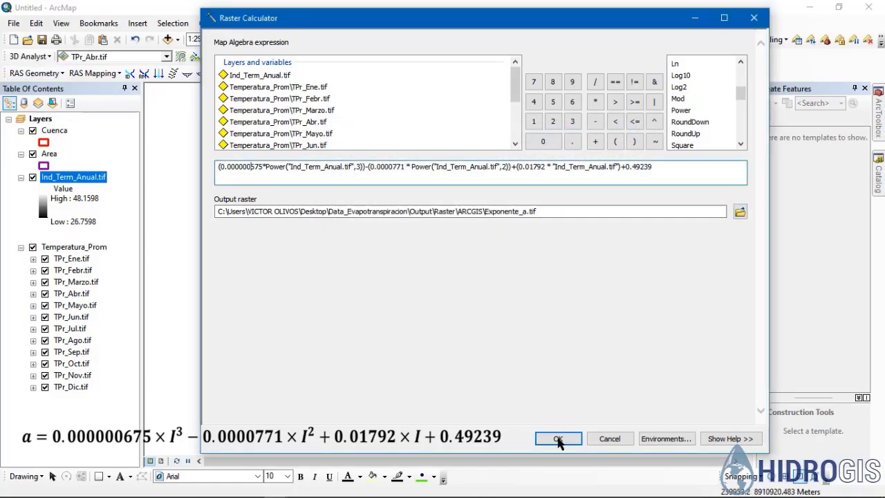
{"action": "left_click", "coordinate": [558, 440]}
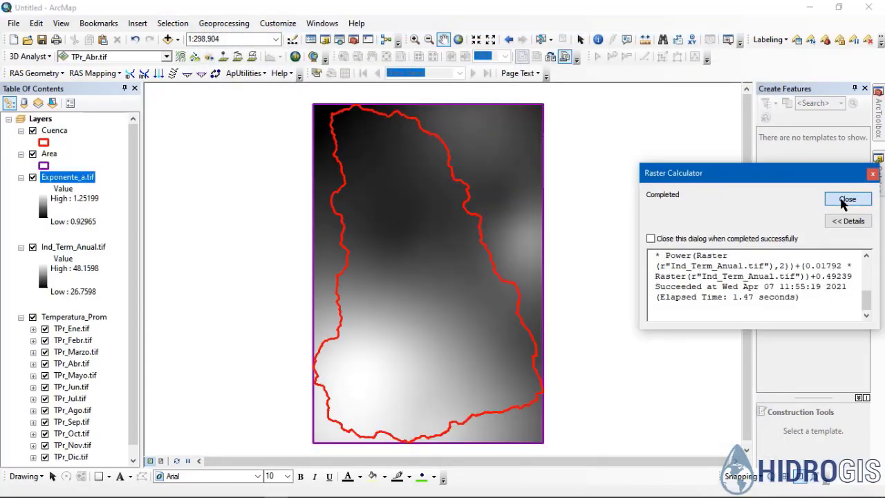
{"action": "left_click", "coordinate": [844, 199]}
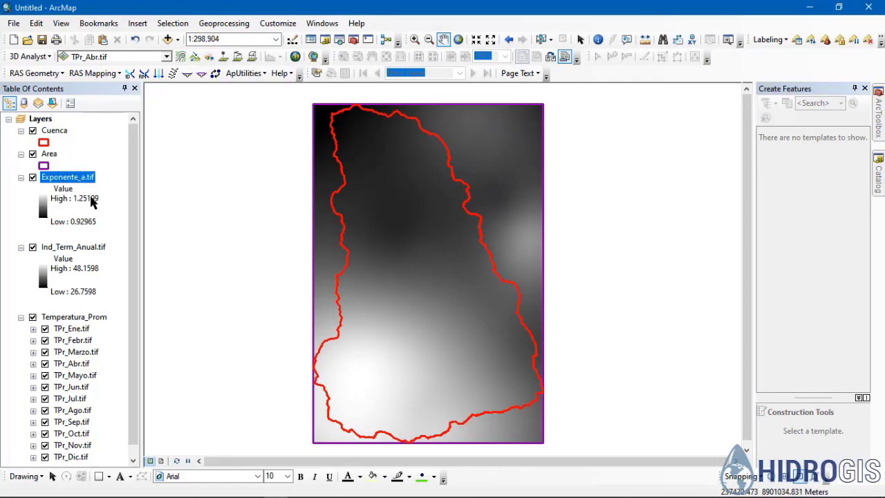
Open a new Raster Calculator from the Map Algebra toolset of the Spatial Analyst Tools
{"action": "scroll", "coordinate": [90, 204], "scroll_direction": "down", "scroll_amount": 1}
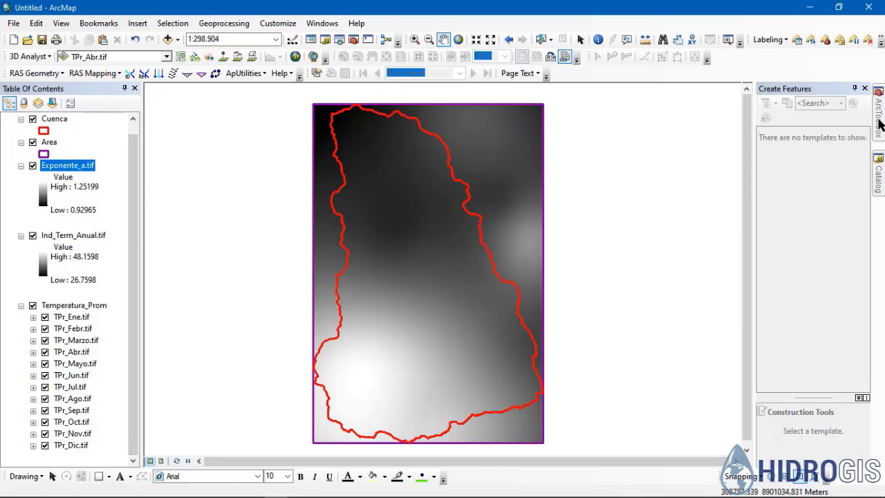
{"action": "mouse_move", "coordinate": [879, 121]}
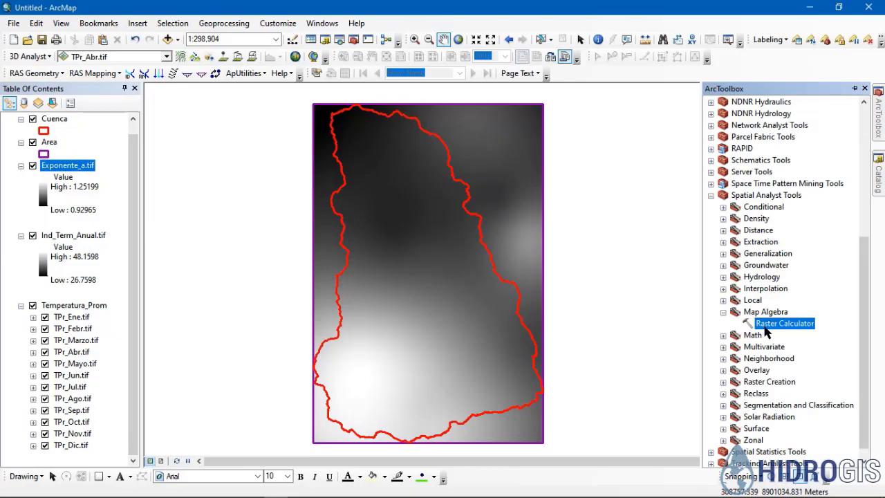
{"action": "left_click", "coordinate": [766, 196]}
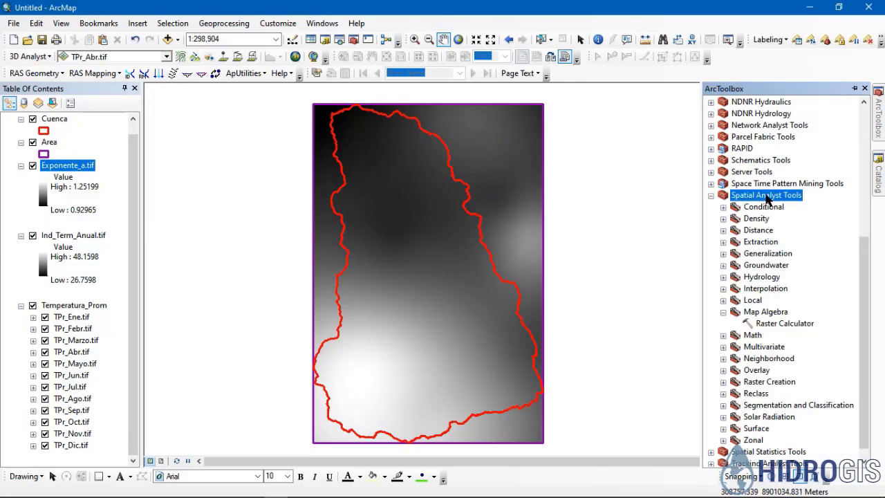
{"action": "left_click", "coordinate": [760, 313]}
{"action": "left_click", "coordinate": [766, 325]}
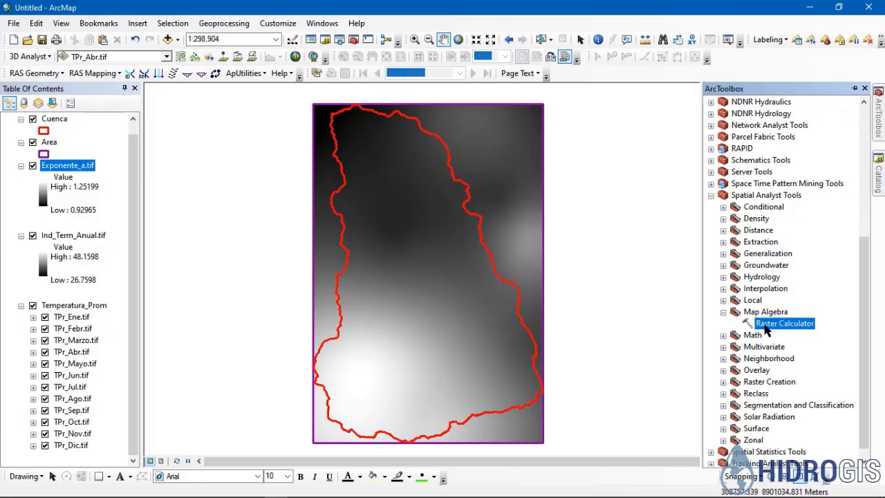
{"action": "double_click", "coordinate": [781, 324]}
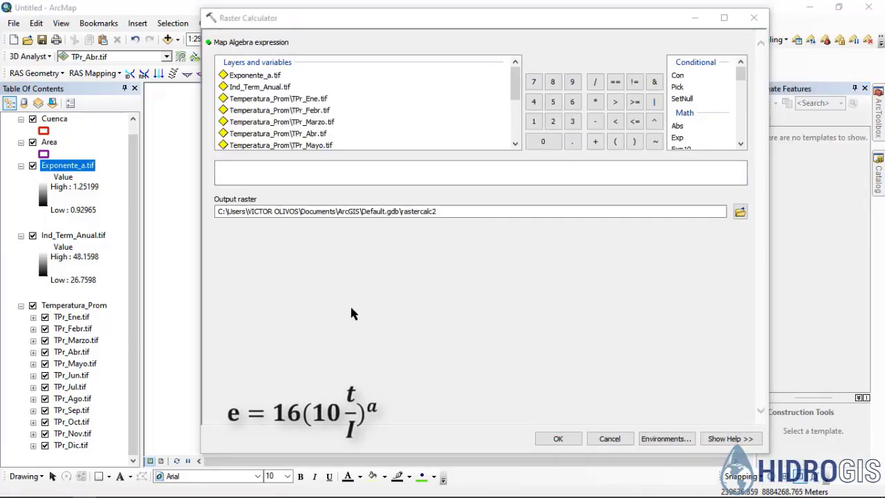
Start the January evapotranspiration expression with 16*Power(10*"Temperatura_Prom\TPr_Ene.tif",) in the Map Algebra expression
{"action": "left_click", "coordinate": [367, 170]}
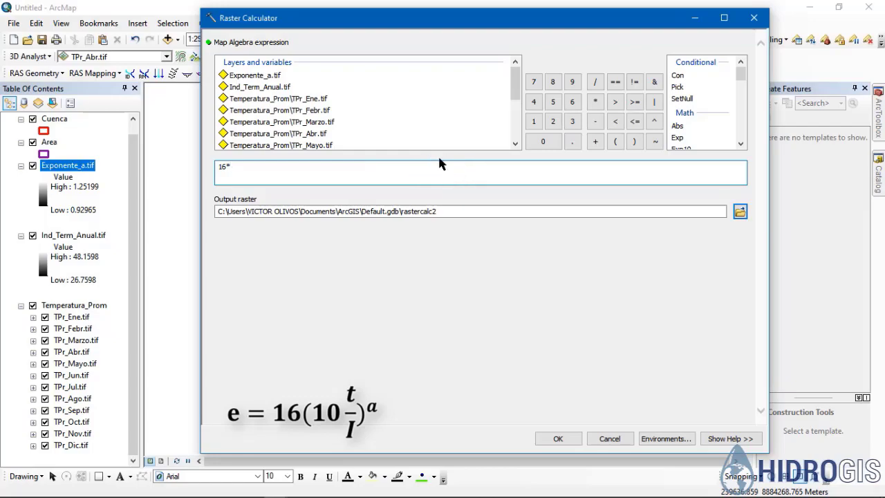
{"action": "scroll", "coordinate": [680, 121], "scroll_direction": "down", "scroll_amount": 4}
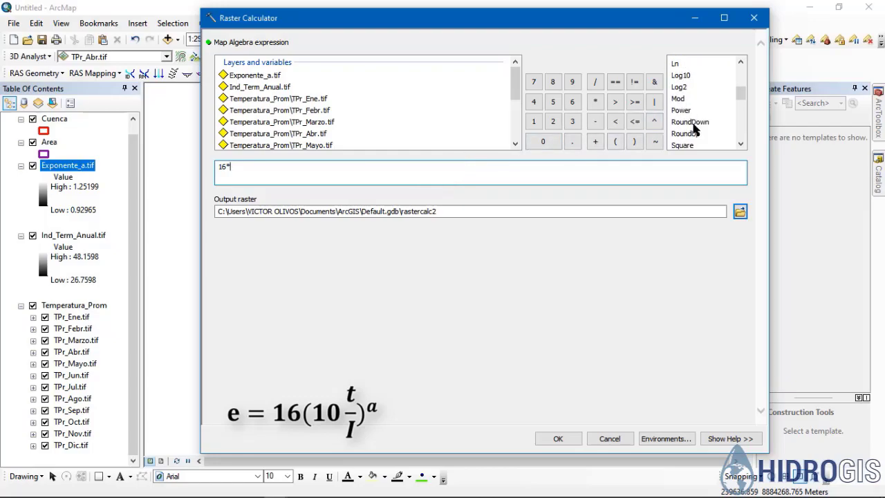
{"action": "double_click", "coordinate": [681, 110]}
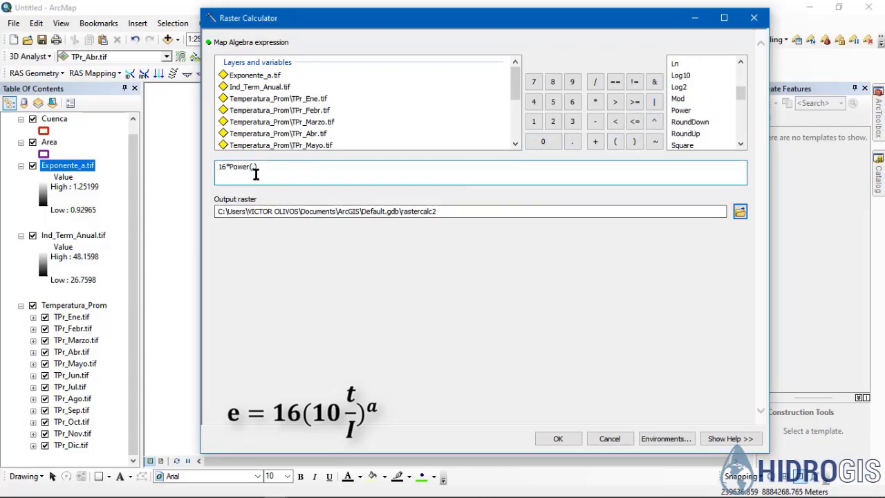
{"action": "type", "text": ","}
{"action": "type", "text": "10"}
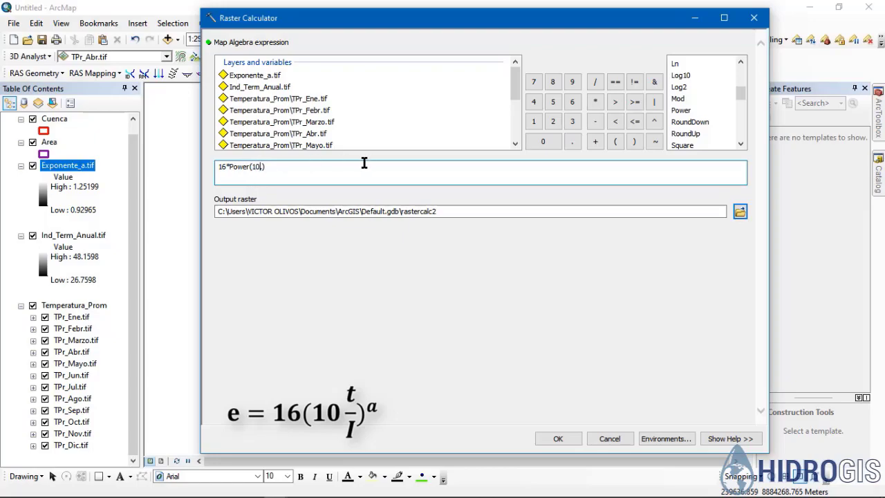
{"action": "type", "text": "*"}
{"action": "double_click", "coordinate": [305, 101]}
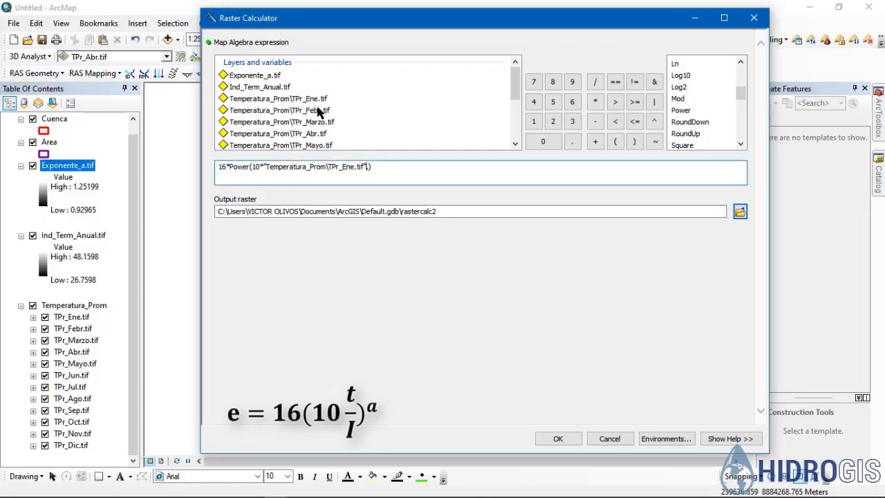
Divide the January temperature term by "Ind_Term_Anual.tif" and set "Exponente_a.tif" as the exponent of the Power function
{"action": "type", "text": "/"}
{"action": "left_click", "coordinate": [272, 88]}
{"action": "double_click", "coordinate": [272, 88]}
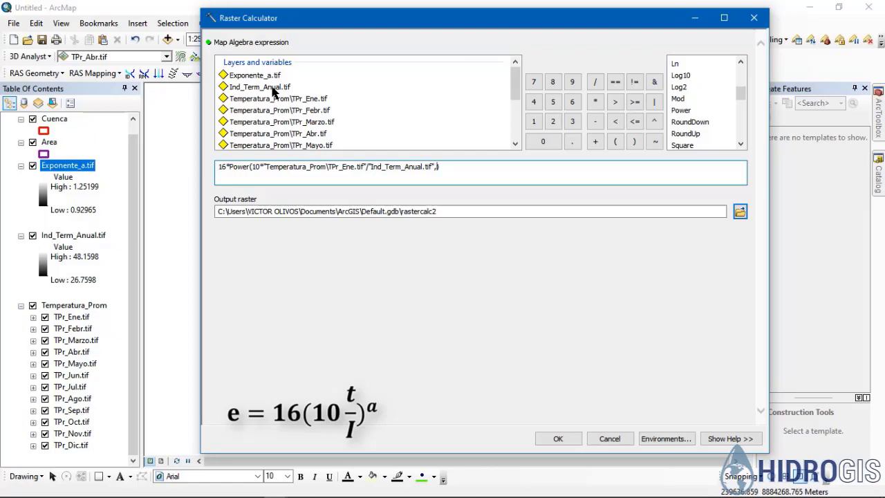
{"action": "double_click", "coordinate": [273, 76]}
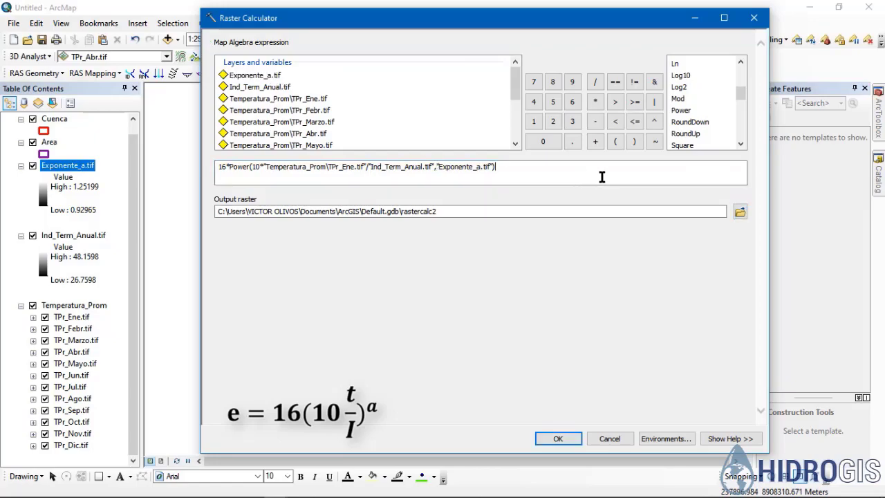
Set the output raster to e_ene_sc.tif in the ARCGIS output folder and run the January evapotranspiration calculation
{"action": "left_click", "coordinate": [739, 212]}
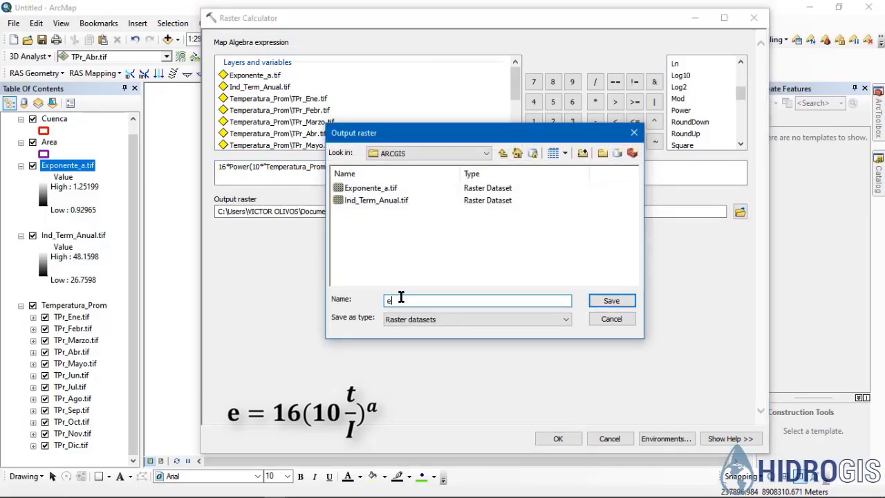
{"action": "left_click", "coordinate": [400, 297]}
{"action": "type", "text": "e_ene_sc.tif"}
{"action": "left_click", "coordinate": [612, 301]}
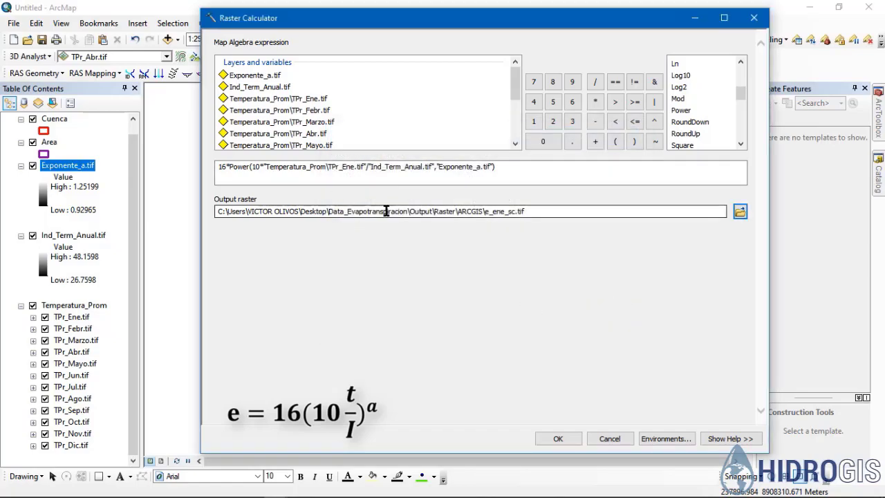
{"action": "left_click", "coordinate": [557, 440]}
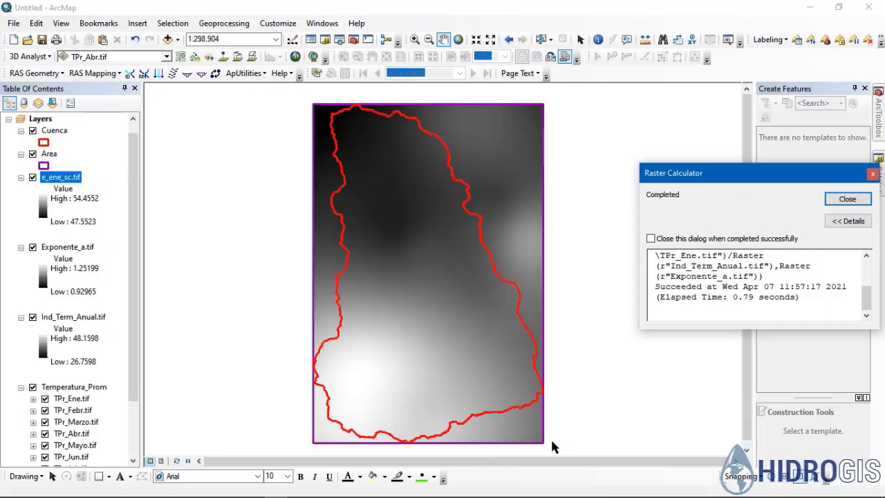
{"action": "left_click", "coordinate": [845, 200]}
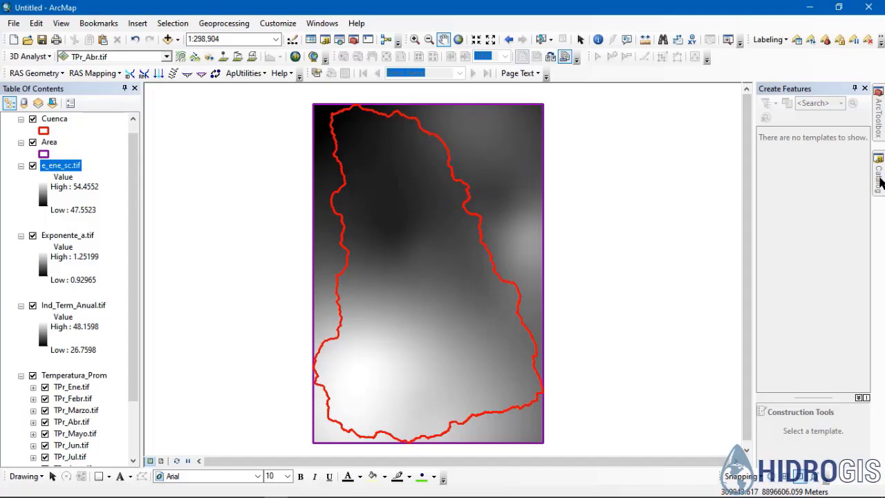
Look through the raster subfolders of the Input folder in the Catalog, collapsing the Shp folder
{"action": "left_click", "coordinate": [879, 178]}
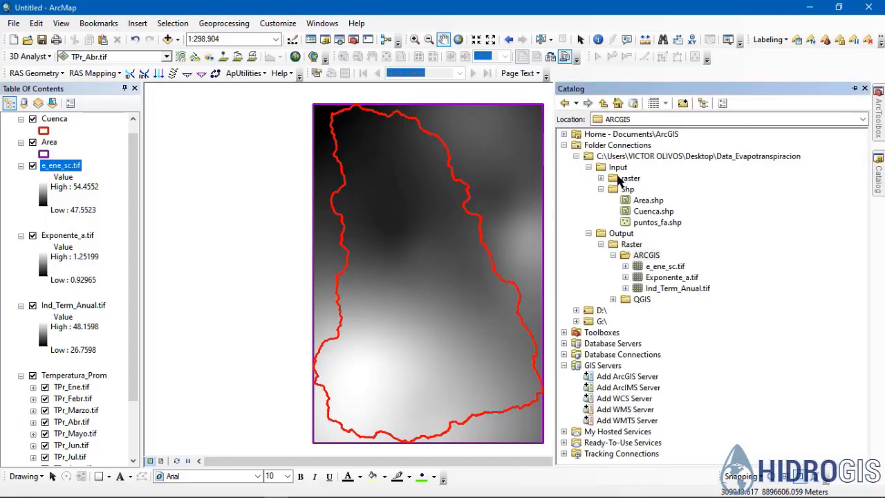
{"action": "left_click", "coordinate": [601, 178]}
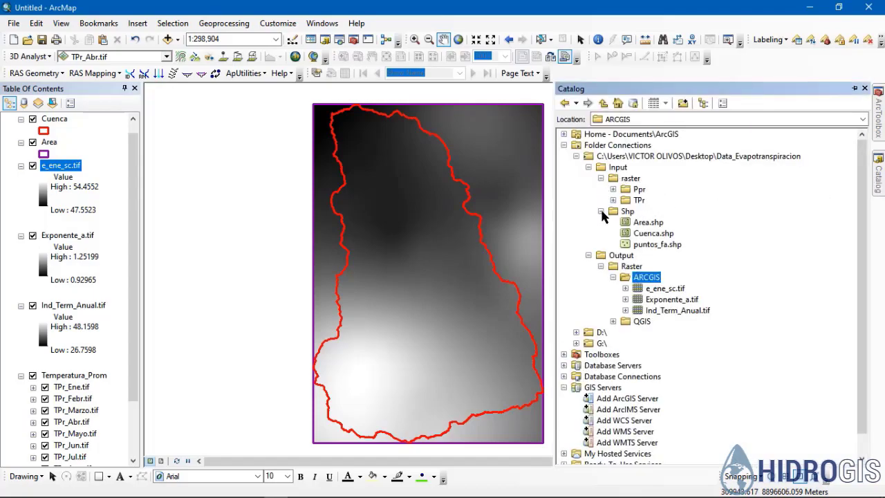
{"action": "left_click", "coordinate": [601, 201]}
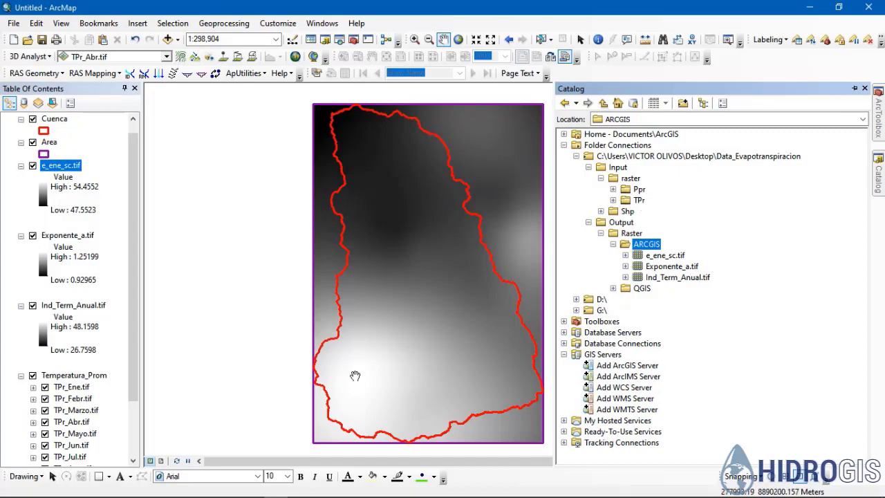
Switch to File Explorer and extract fa.zip in the Input folder into a subfolder named fa
{"action": "mouse_move", "coordinate": [225, 488]}
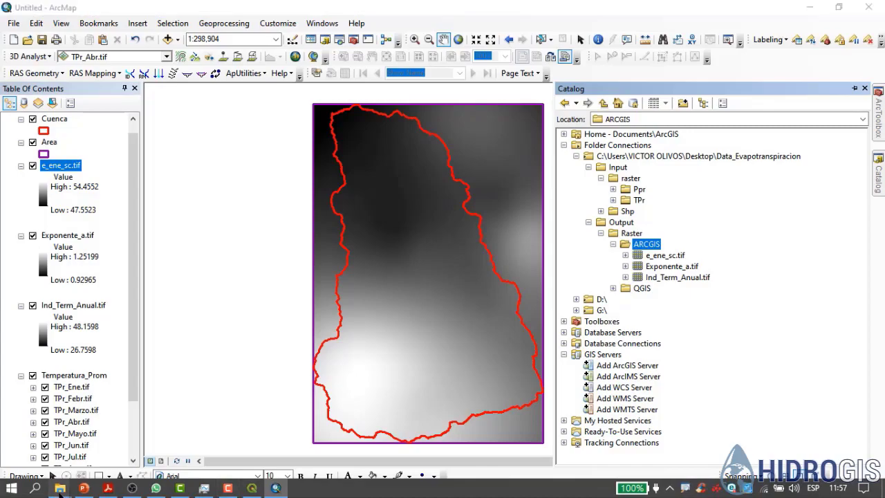
{"action": "mouse_move", "coordinate": [60, 488]}
{"action": "left_click", "coordinate": [69, 453]}
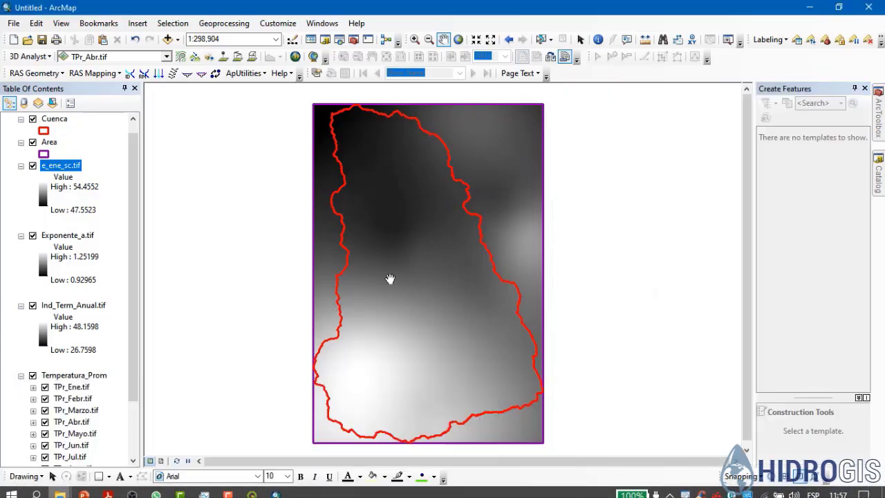
{"action": "left_click_drag", "start_coordinate": [9, 41], "coordinate": [525, 1]}
{"action": "left_click", "coordinate": [143, 172]}
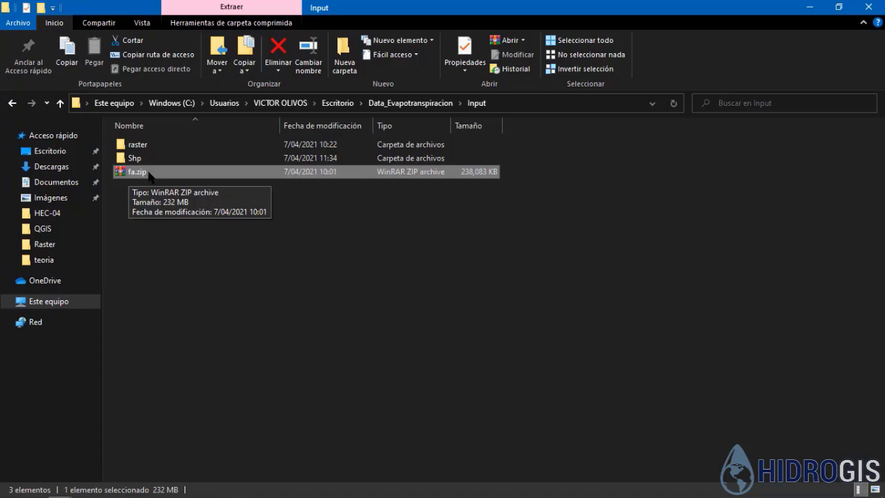
{"action": "right_click", "coordinate": [148, 172]}
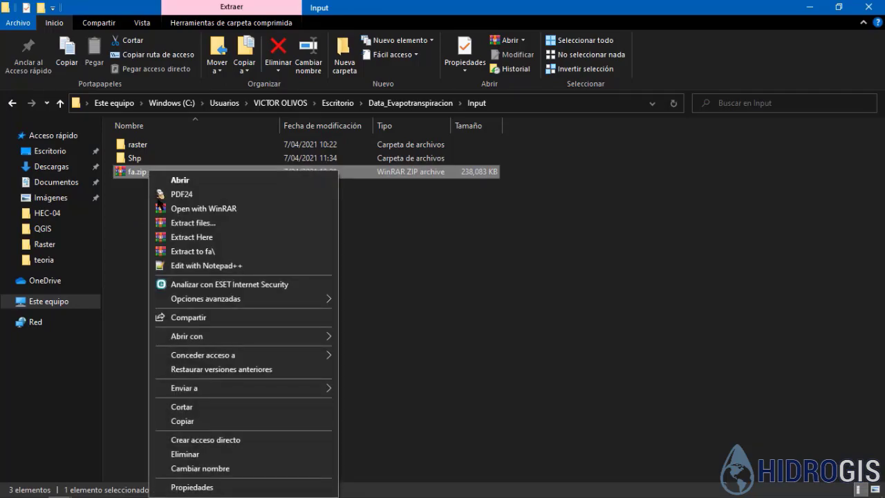
{"action": "left_click", "coordinate": [192, 251]}
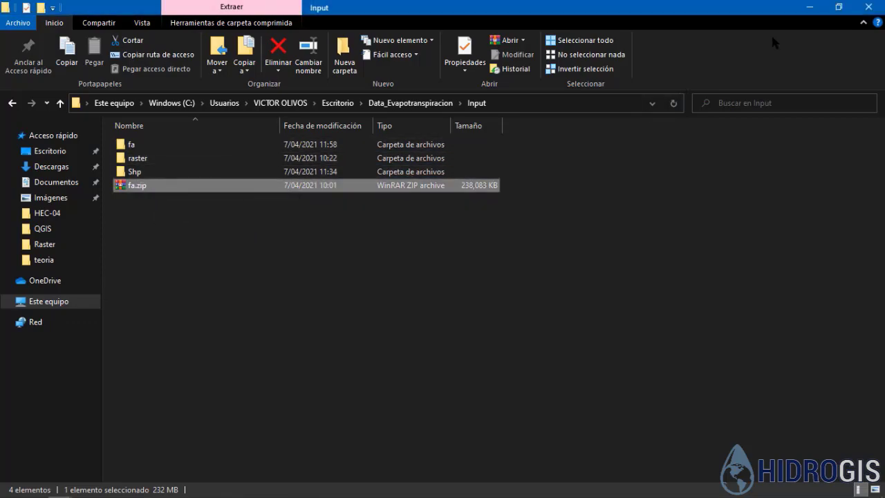
Return to ArcMap, refresh the Input data in the Catalog and expand the extracted fa folder to list its monthly rasters
{"action": "left_click", "coordinate": [809, 7]}
{"action": "left_click", "coordinate": [877, 175]}
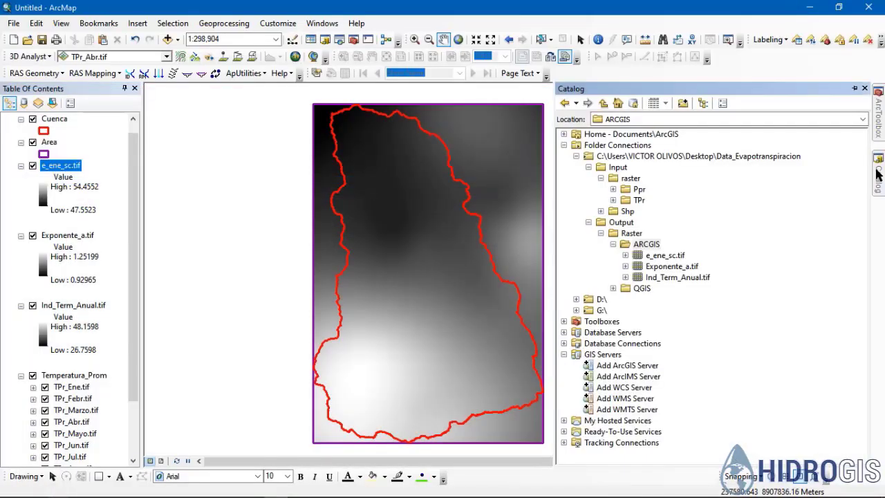
{"action": "left_click", "coordinate": [629, 179]}
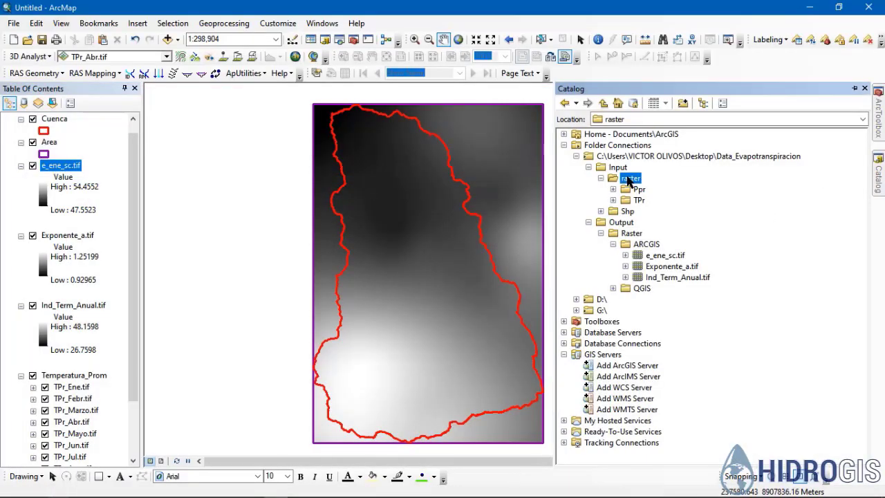
{"action": "right_click", "coordinate": [628, 180]}
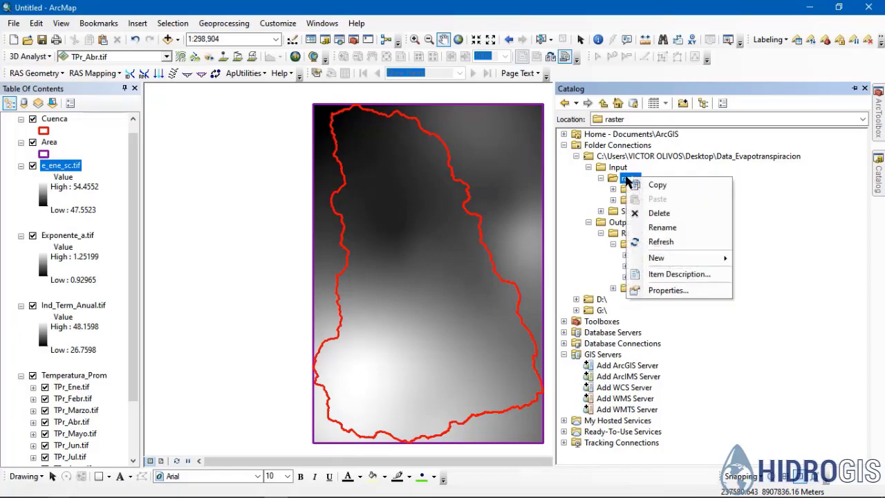
{"action": "left_click", "coordinate": [660, 241]}
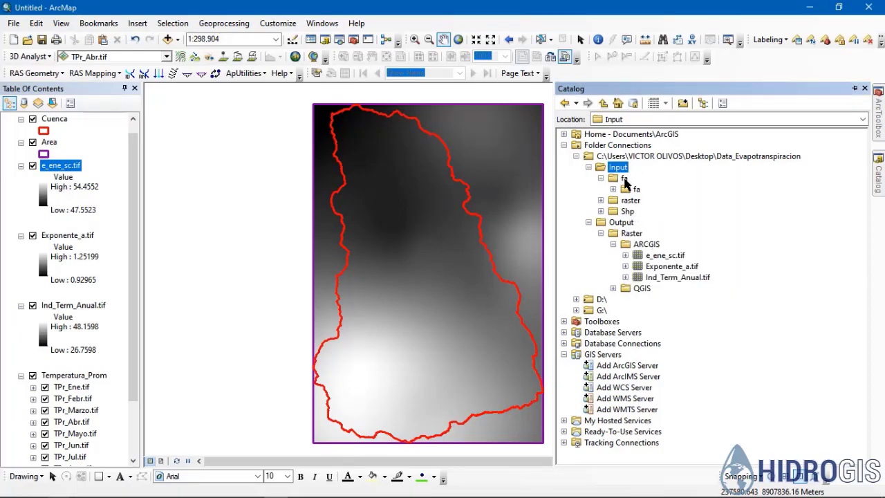
{"action": "left_click", "coordinate": [612, 189]}
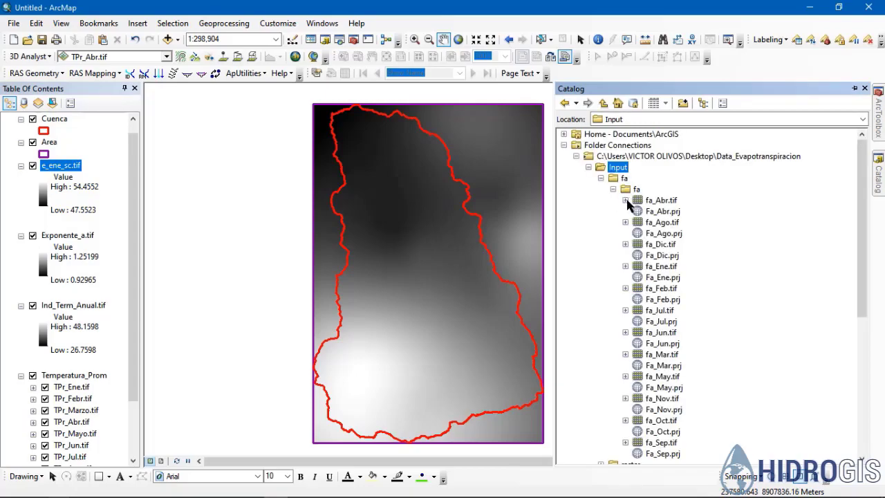
{"action": "scroll", "coordinate": [625, 228], "scroll_direction": "down", "scroll_amount": 4}
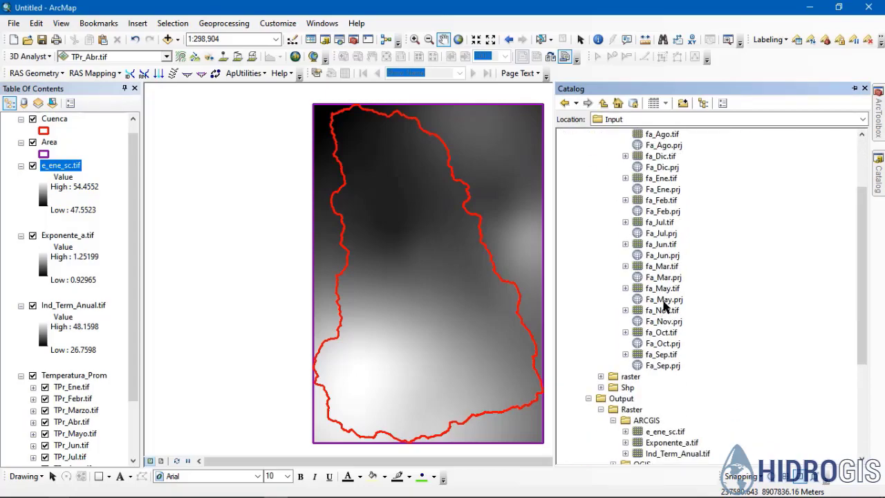
Add fa_Ene.tif from the extracted fa folder to the map, building its pyramids with Nearest Neighbor resampling
{"action": "scroll", "coordinate": [622, 301], "scroll_direction": "up", "scroll_amount": 3}
{"action": "scroll", "coordinate": [653, 277], "scroll_direction": "down", "scroll_amount": 4}
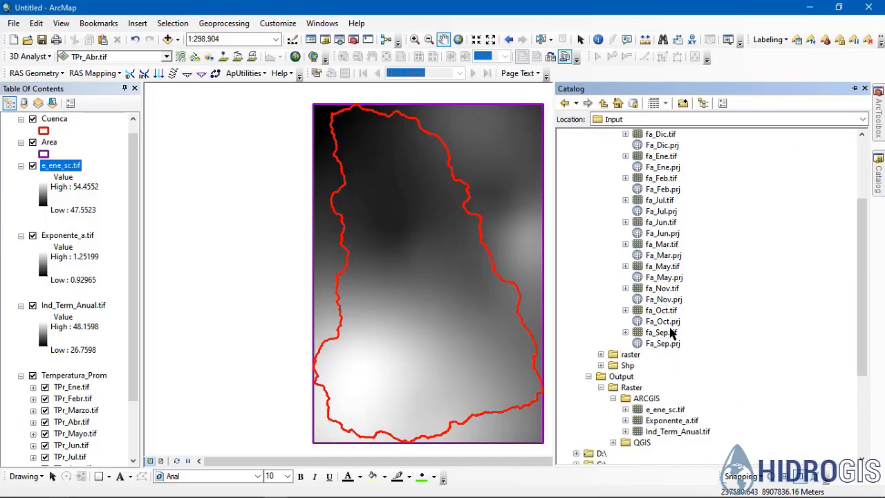
{"action": "scroll", "coordinate": [665, 270], "scroll_direction": "up", "scroll_amount": 2}
{"action": "left_click", "coordinate": [660, 202]}
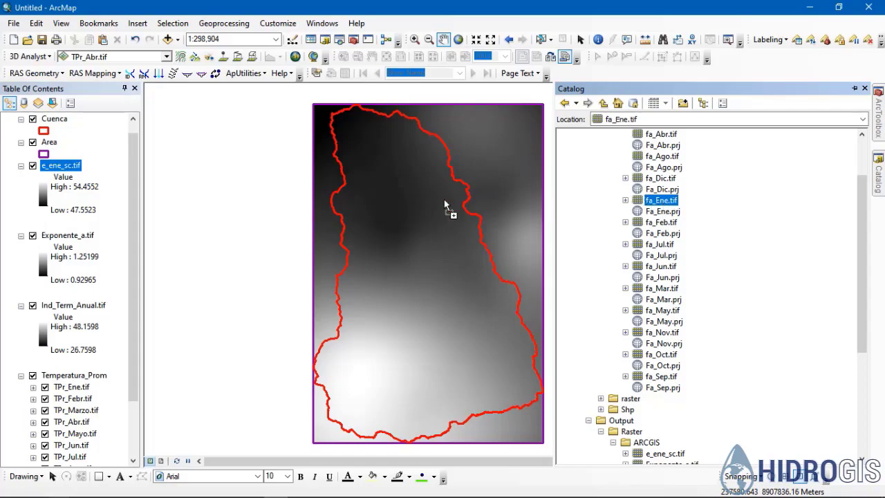
{"action": "left_click_drag", "start_coordinate": [371, 199], "coordinate": [372, 199]}
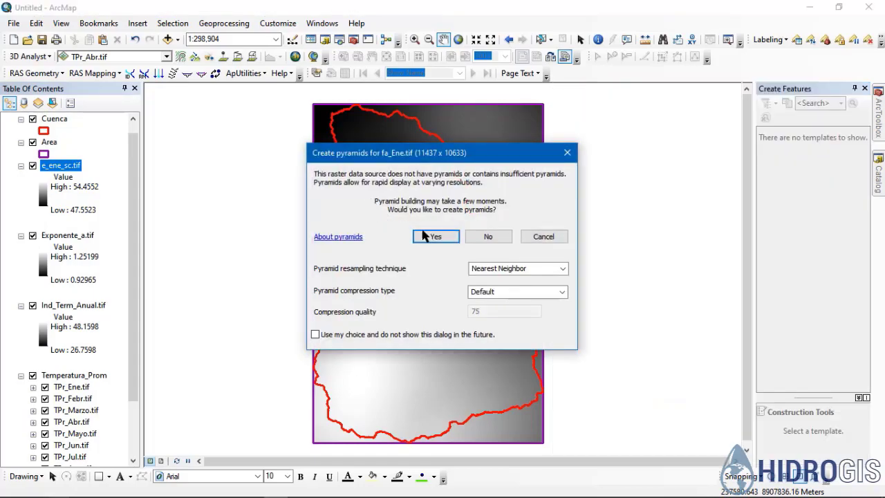
{"action": "left_click", "coordinate": [435, 235]}
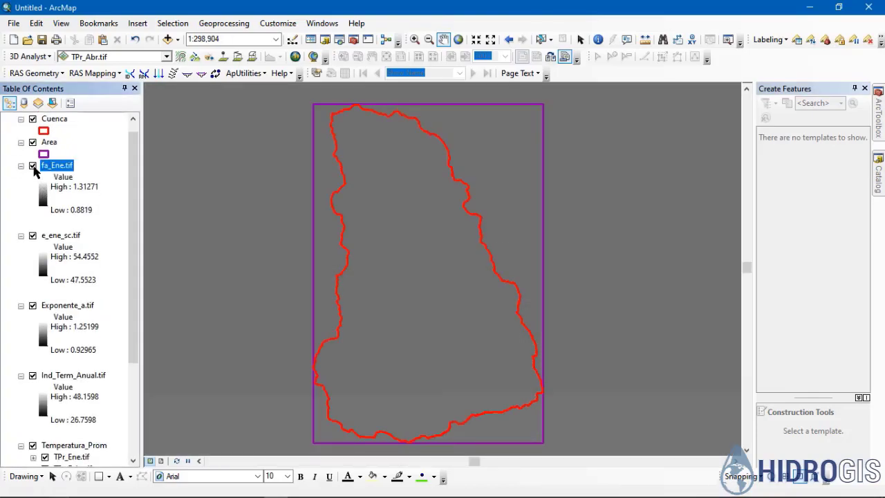
View the full extent of fa_Ene.tif, and return the map to the extent of e_ene_sc.tif
{"action": "right_click", "coordinate": [59, 173]}
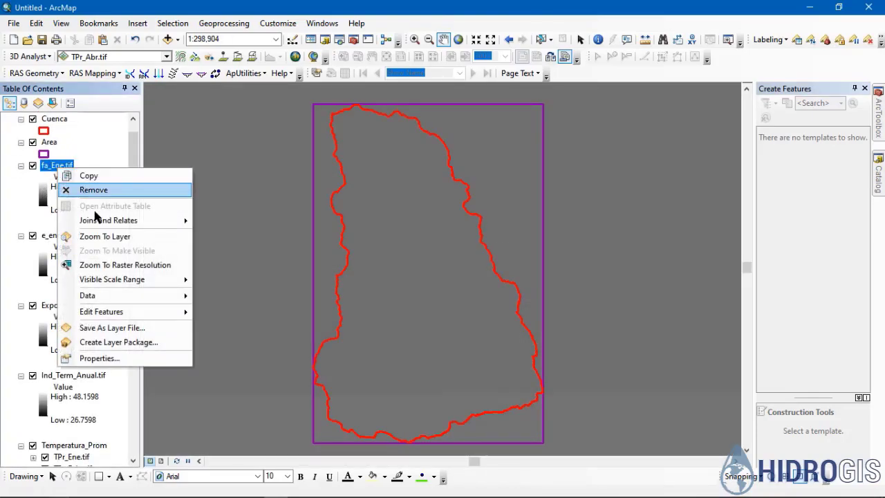
{"action": "left_click", "coordinate": [104, 234]}
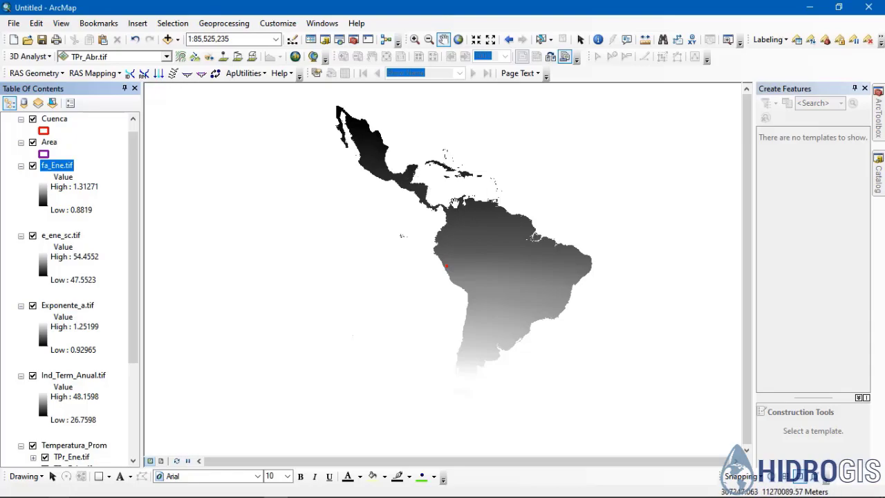
{"action": "left_click", "coordinate": [67, 236]}
{"action": "right_click", "coordinate": [67, 240]}
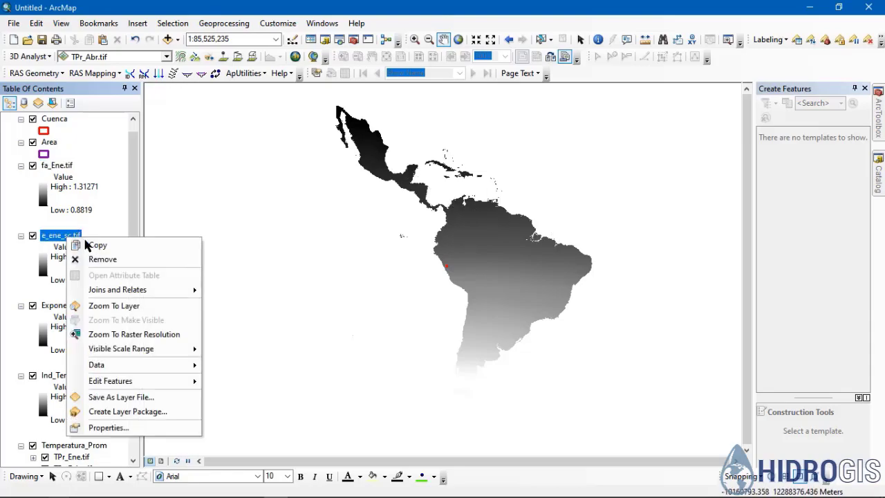
{"action": "left_click", "coordinate": [98, 305]}
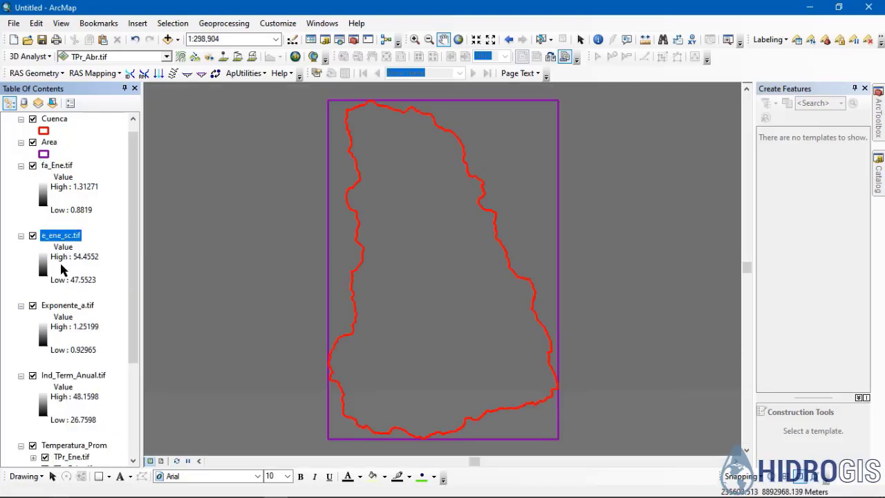
Turn off and collapse the e_ene_sc.tif, Exponente_a.tif and Ind_Term_Anual.tif layers, leaving fa_Ene.tif selected
{"action": "left_click", "coordinate": [67, 258]}
{"action": "left_click", "coordinate": [72, 270]}
{"action": "left_click", "coordinate": [61, 247]}
{"action": "left_click", "coordinate": [56, 178]}
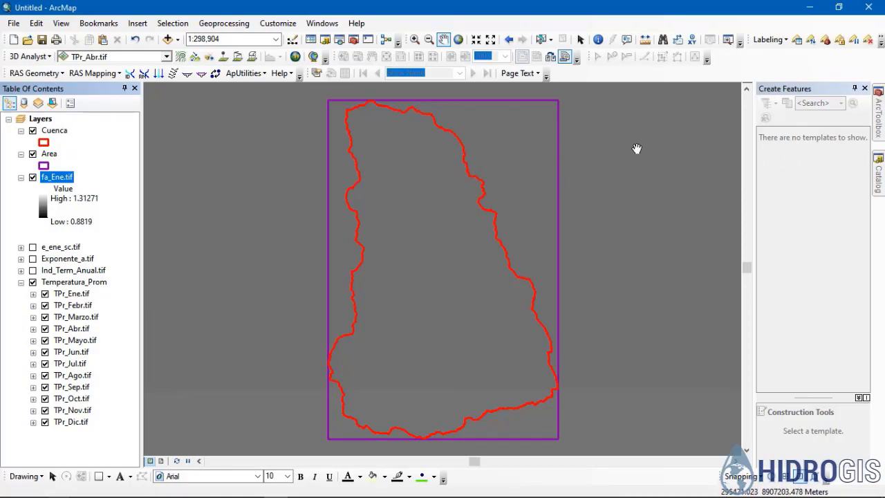
Open the Clip tool for rasters from the Raster Processing tools of Data Management
{"action": "left_click", "coordinate": [879, 127]}
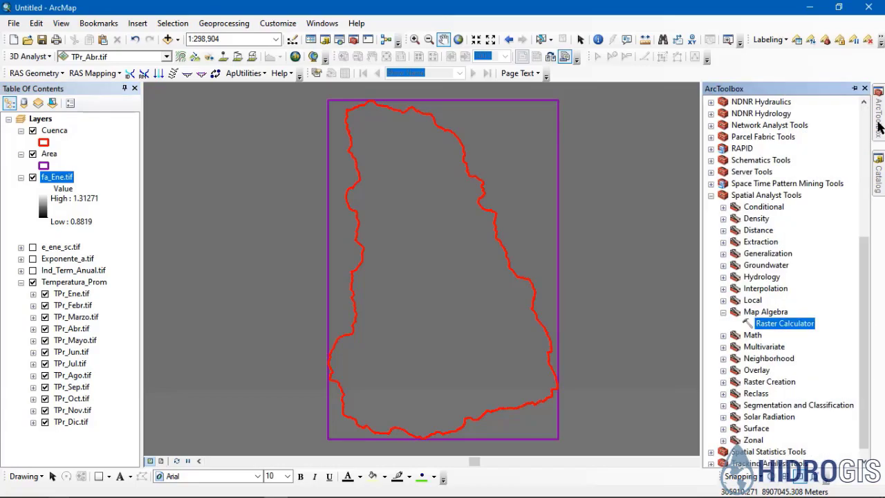
{"action": "scroll", "coordinate": [733, 228], "scroll_direction": "up", "scroll_amount": 6}
{"action": "left_click", "coordinate": [712, 219]}
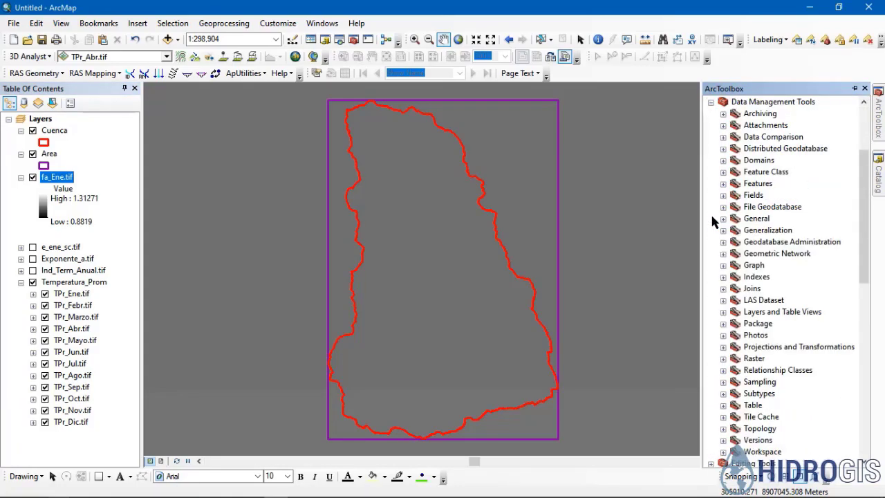
{"action": "left_click", "coordinate": [723, 359]}
{"action": "scroll", "coordinate": [729, 366], "scroll_direction": "down", "scroll_amount": 2}
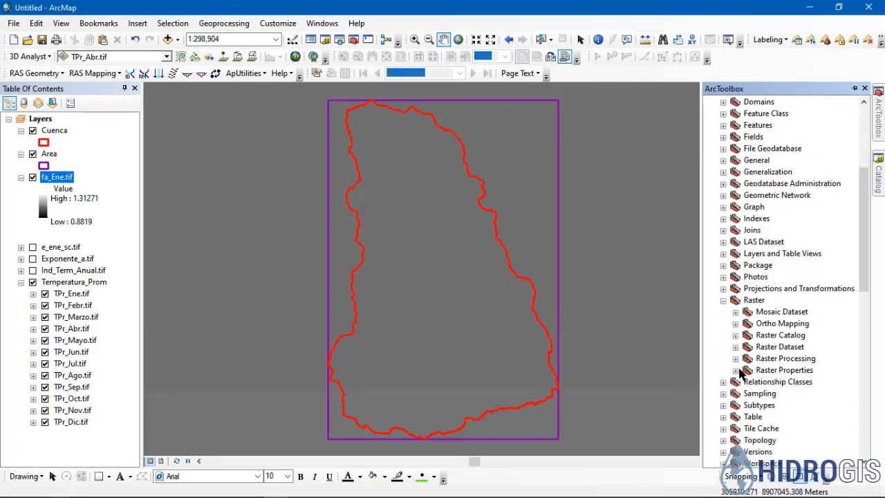
{"action": "left_click", "coordinate": [735, 358]}
{"action": "left_click", "coordinate": [778, 350]}
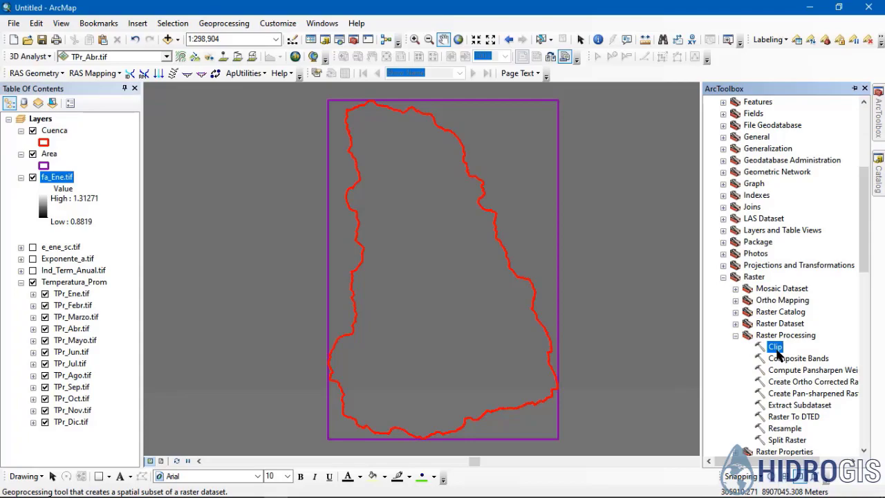
{"action": "double_click", "coordinate": [775, 348]}
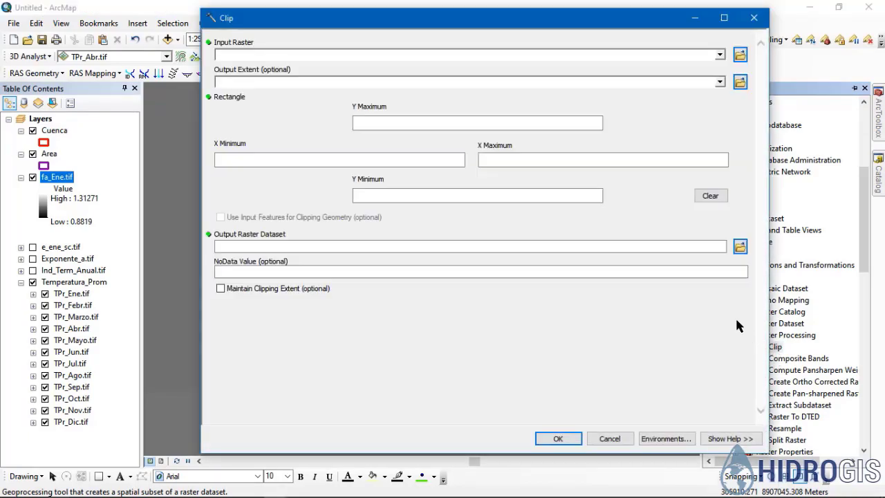
Set up the clip of fa_Ene.tif to the Area layer's geometry, with output fa_ene.tif in the ARCGIS output folder
{"action": "left_click", "coordinate": [719, 54]}
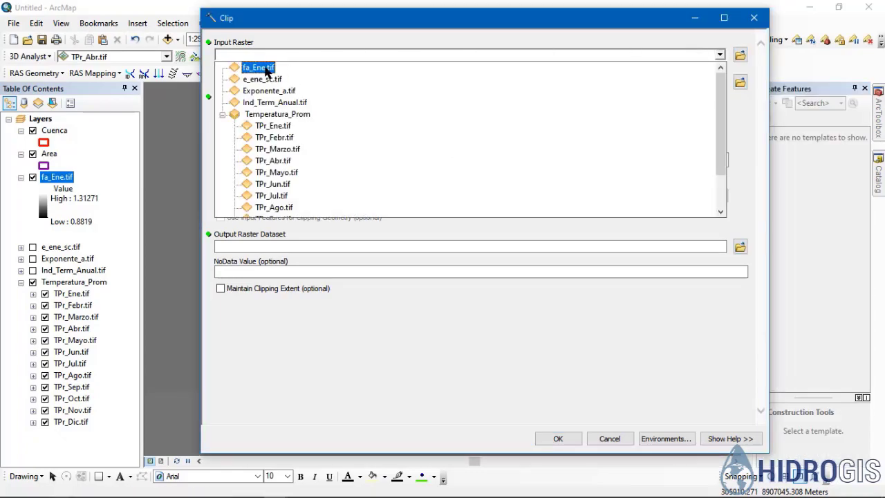
{"action": "left_click", "coordinate": [262, 67]}
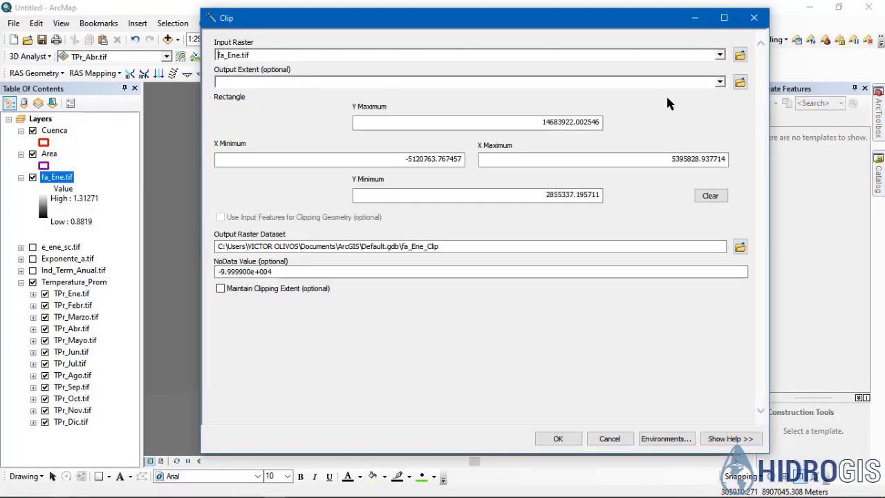
{"action": "left_click", "coordinate": [719, 82]}
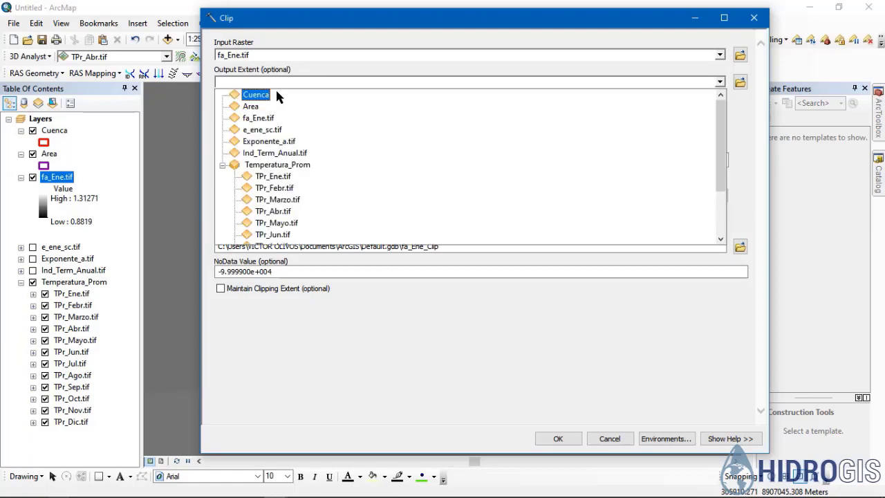
{"action": "left_click", "coordinate": [296, 102]}
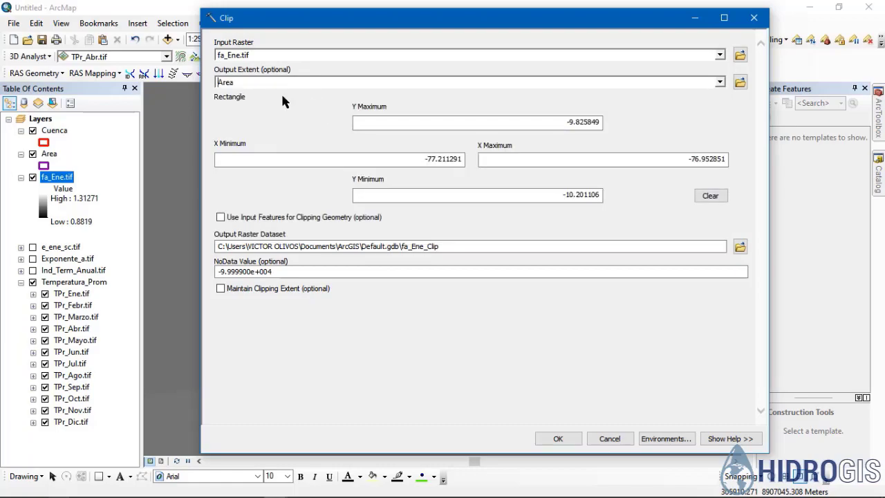
{"action": "left_click", "coordinate": [262, 220]}
{"action": "left_click", "coordinate": [739, 247]}
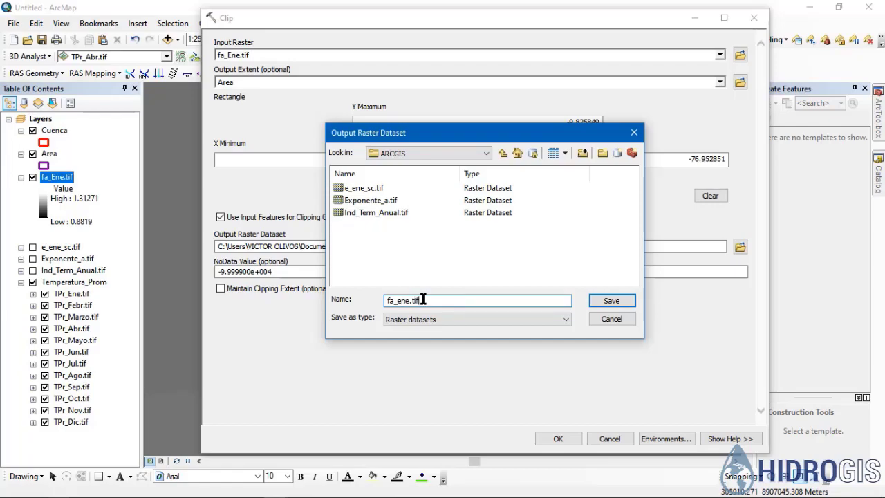
{"action": "left_click", "coordinate": [606, 300]}
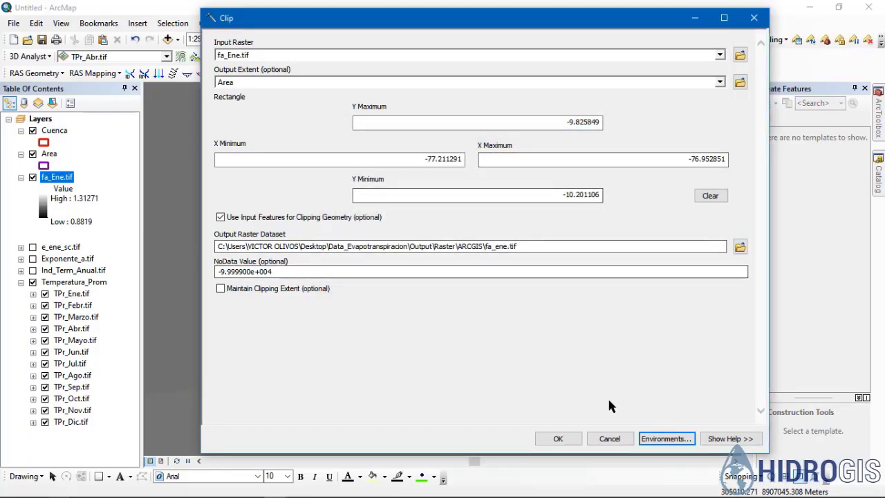
Set the clip's output coordinate system environment to Same as Layer "Area"
{"action": "left_click", "coordinate": [665, 438]}
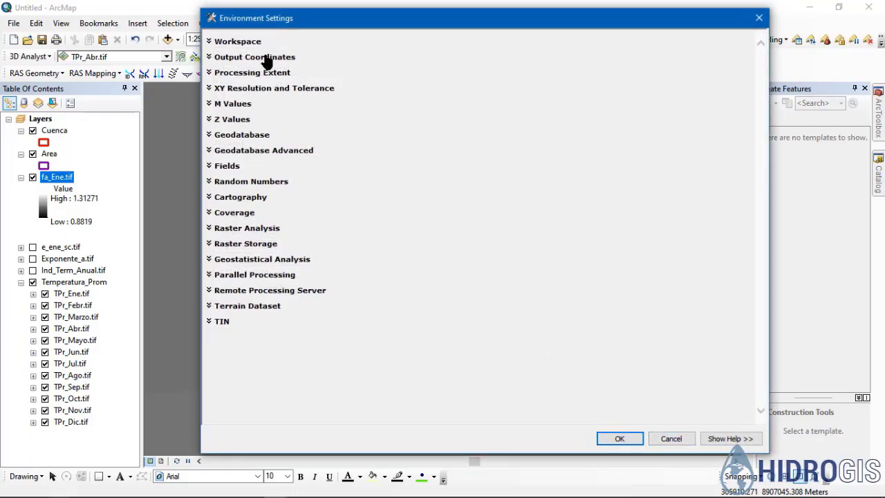
{"action": "left_click", "coordinate": [264, 58]}
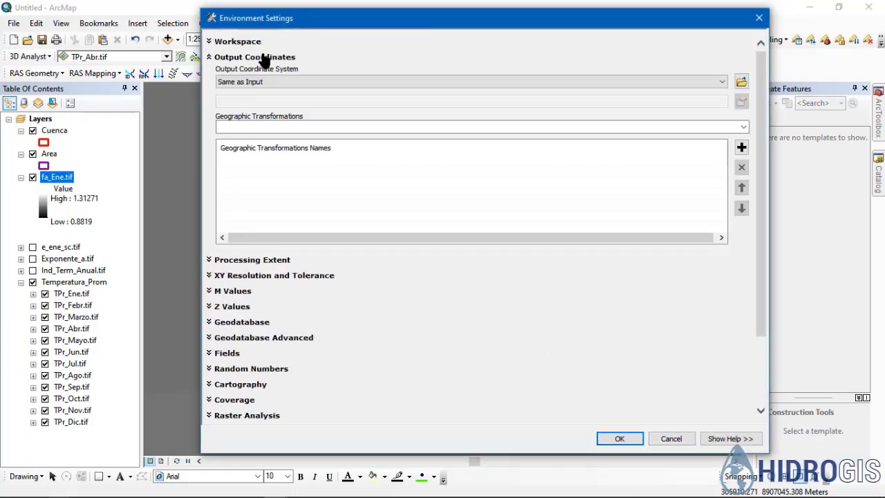
{"action": "left_click", "coordinate": [254, 82]}
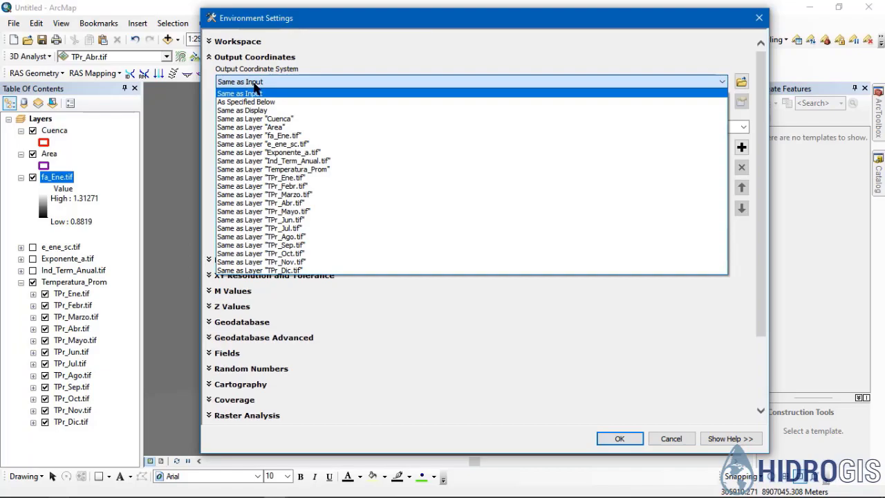
{"action": "left_click", "coordinate": [252, 127]}
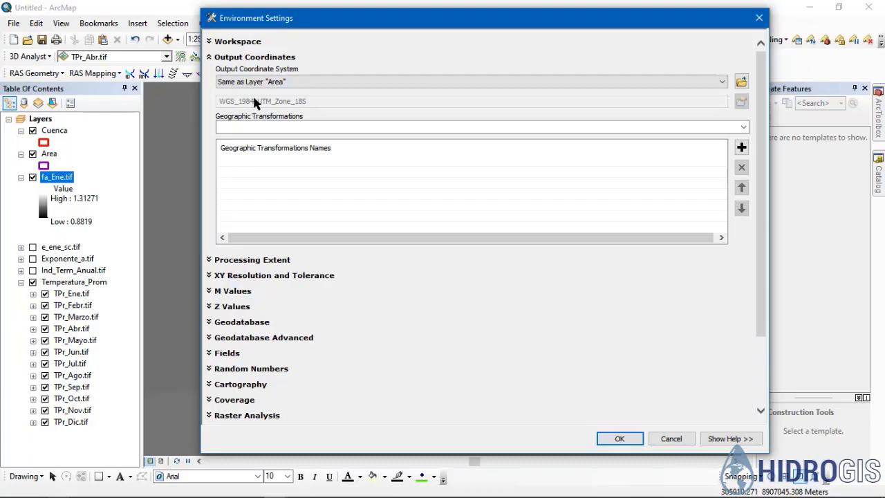
{"action": "left_click", "coordinate": [617, 438]}
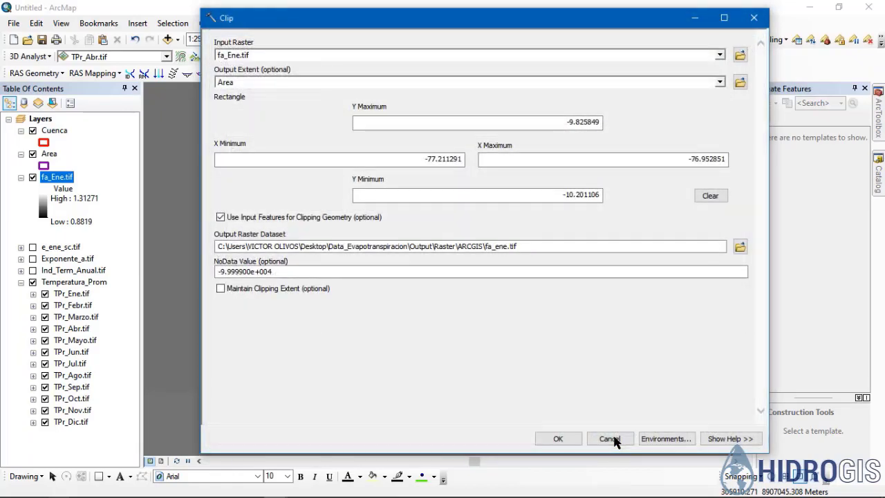
Run the clip, dismiss its completion report and turn off the original fa_Ene.tif layer
{"action": "left_click", "coordinate": [559, 438]}
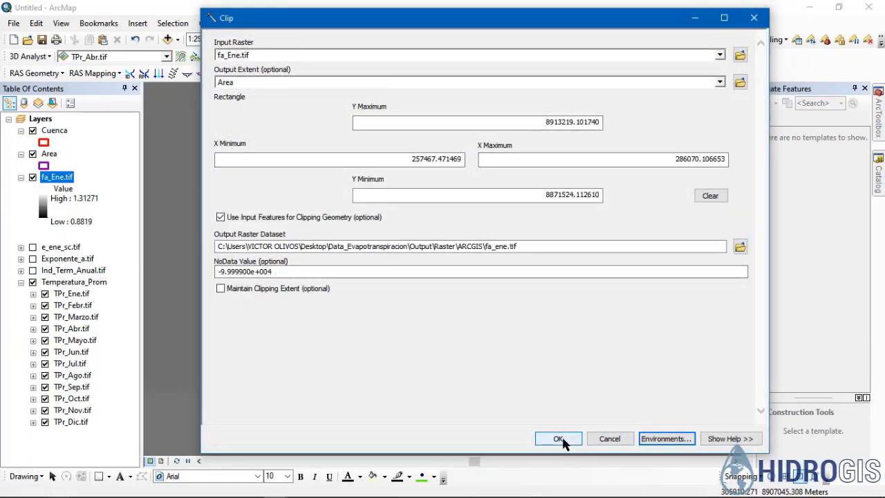
{"action": "left_click", "coordinate": [558, 438]}
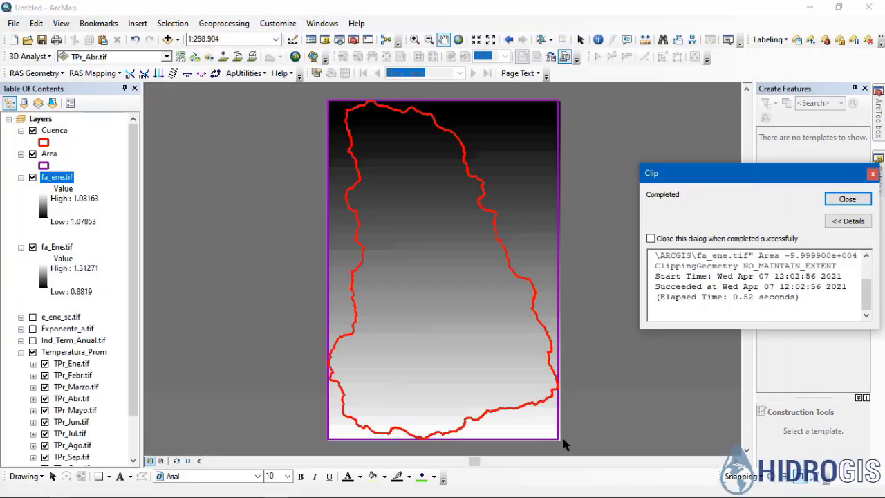
{"action": "left_click", "coordinate": [847, 200]}
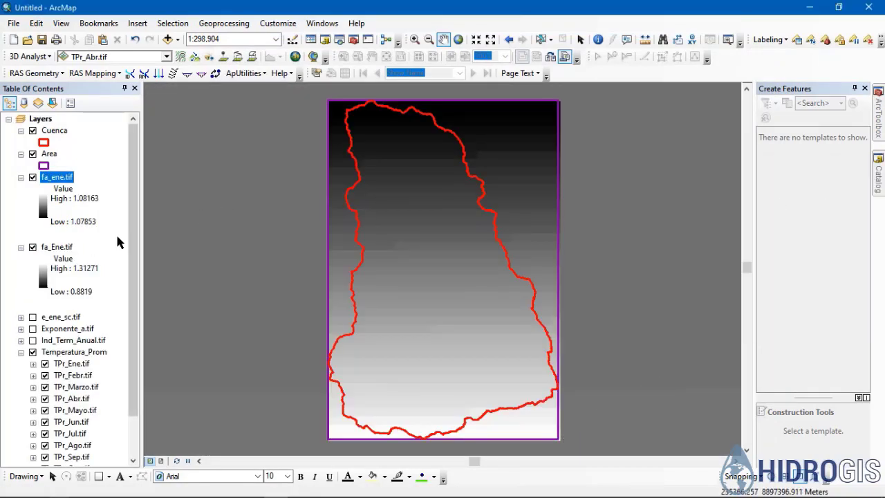
{"action": "left_click", "coordinate": [36, 249]}
{"action": "left_click", "coordinate": [33, 248]}
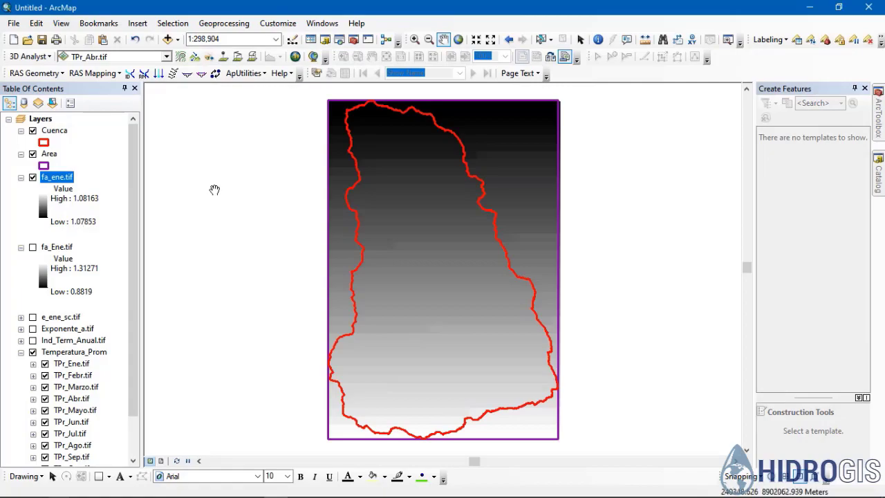
Check the clipped fa_ene.tif raster's cell size, extent and XY coordinate system in its source properties
{"action": "right_click", "coordinate": [67, 181]}
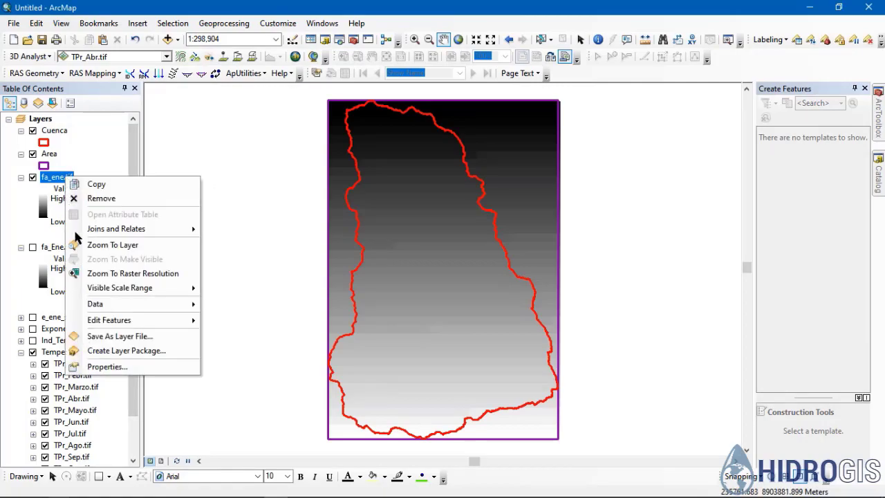
{"action": "left_click", "coordinate": [118, 367]}
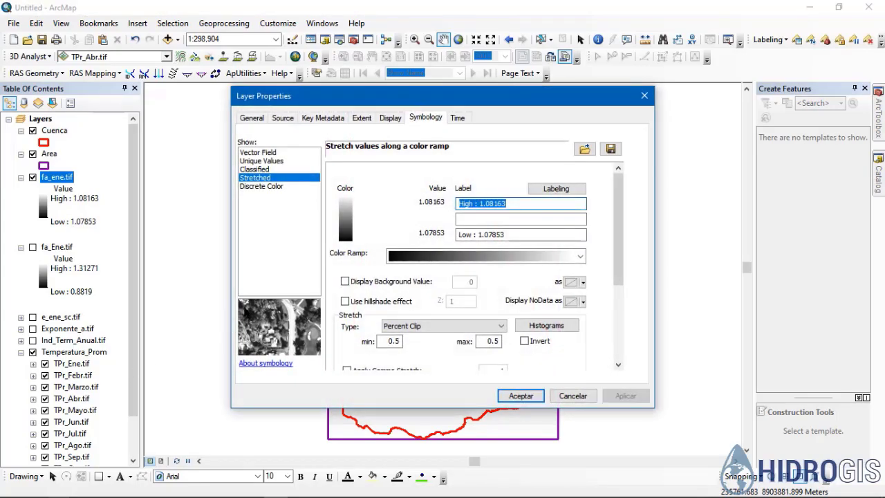
{"action": "left_click", "coordinate": [282, 118]}
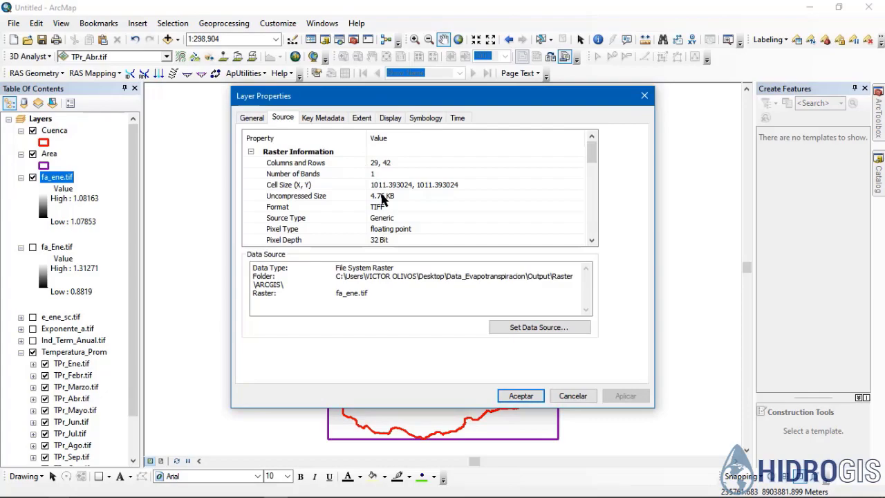
{"action": "scroll", "coordinate": [405, 220], "scroll_direction": "down", "scroll_amount": 6}
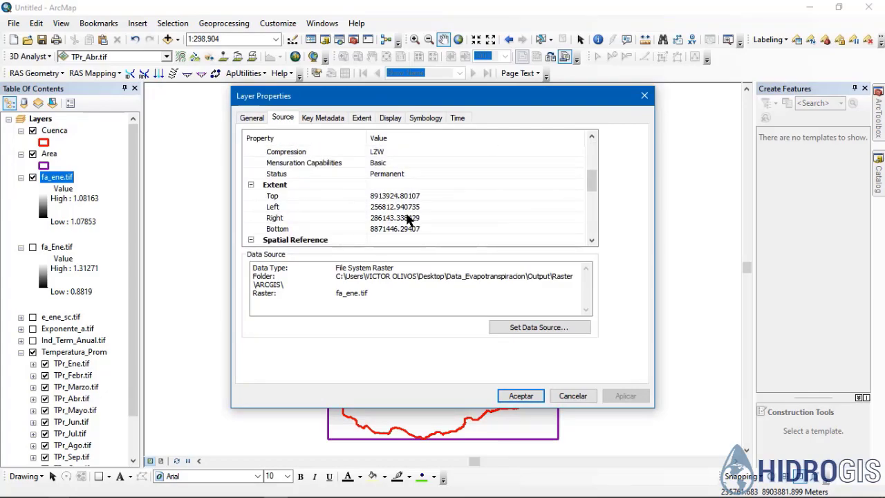
{"action": "left_click", "coordinate": [404, 196]}
{"action": "left_click", "coordinate": [401, 195]}
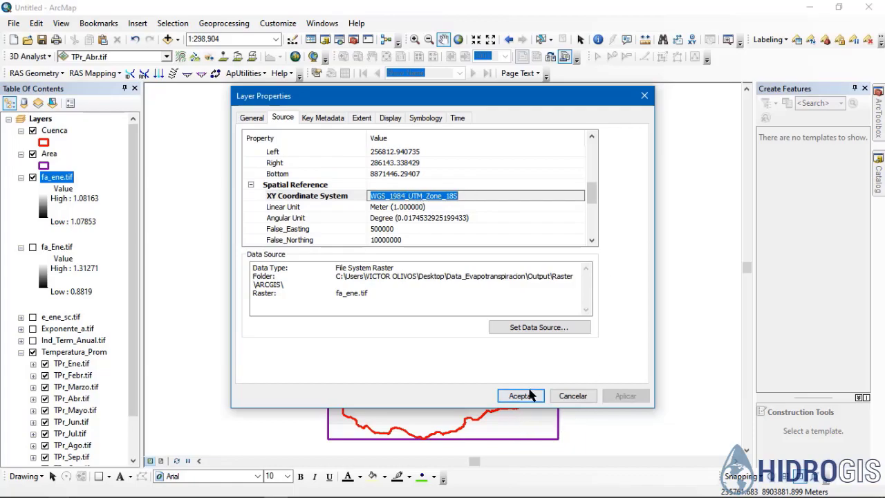
{"action": "left_click", "coordinate": [523, 395]}
{"action": "left_click", "coordinate": [56, 247]}
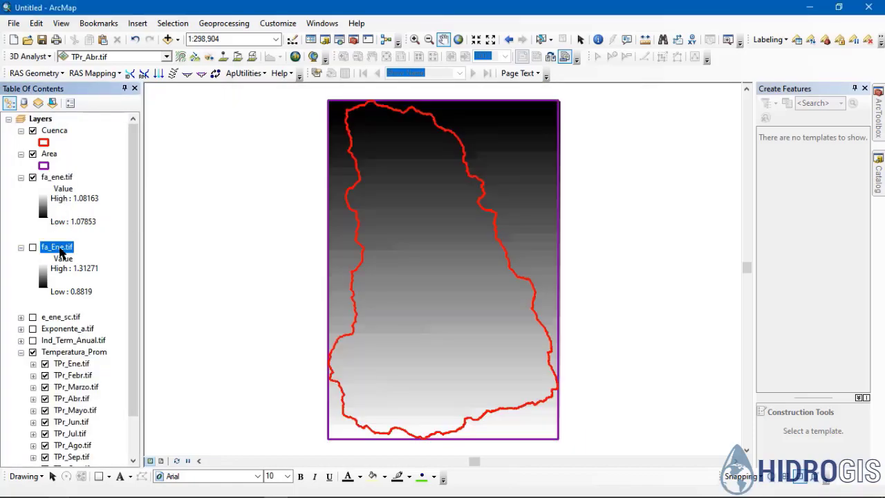
Remove the original unclipped fa_Ene.tif layer from the map and select the clipped fa_ene.tif layer
{"action": "right_click", "coordinate": [60, 248]}
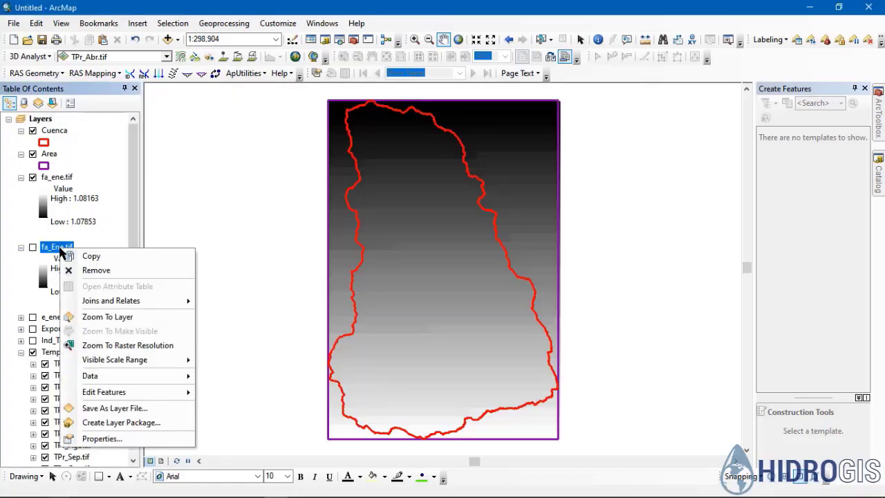
{"action": "left_click", "coordinate": [90, 277]}
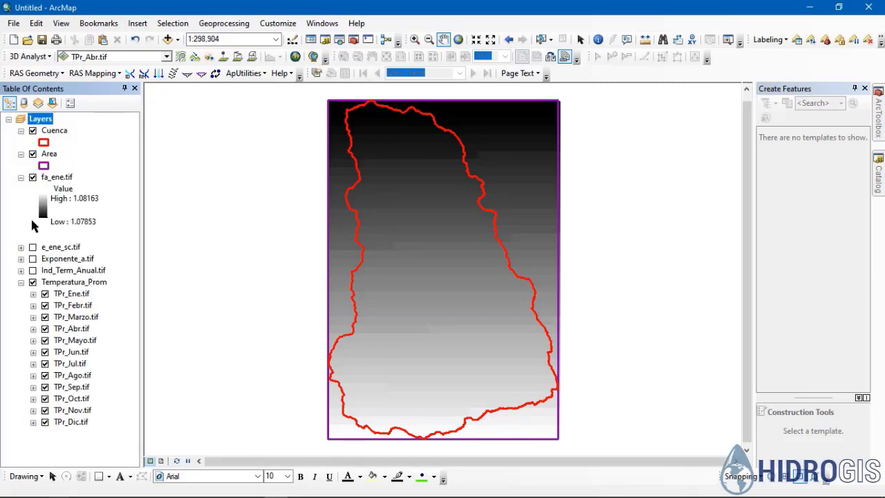
{"action": "left_click", "coordinate": [60, 178]}
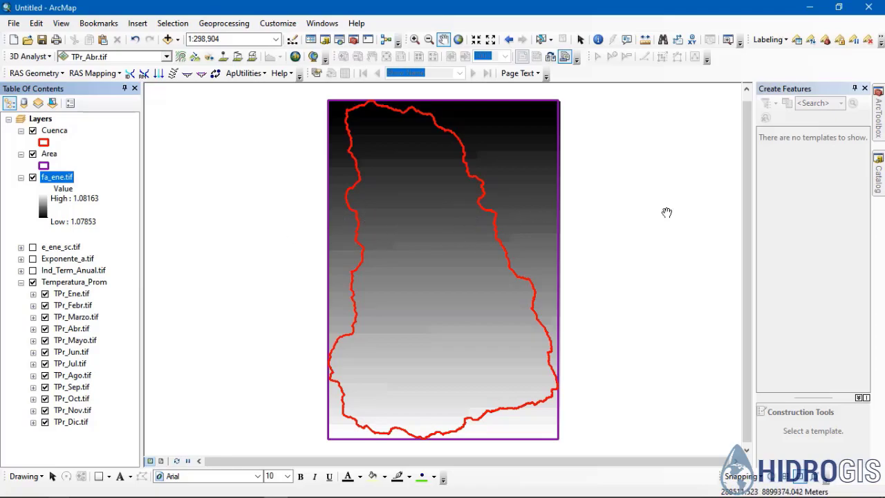
Enter the Raster Calculator expression "e_ene_sc.tif" * "fa_ene.tif" to compute January's corrected evapotranspiration
{"action": "mouse_move", "coordinate": [880, 128]}
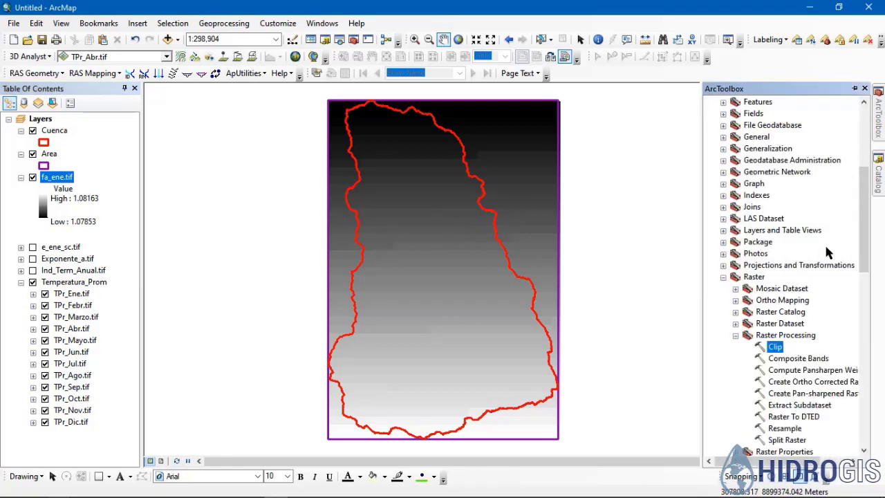
{"action": "scroll", "coordinate": [824, 251], "scroll_direction": "down", "scroll_amount": 14}
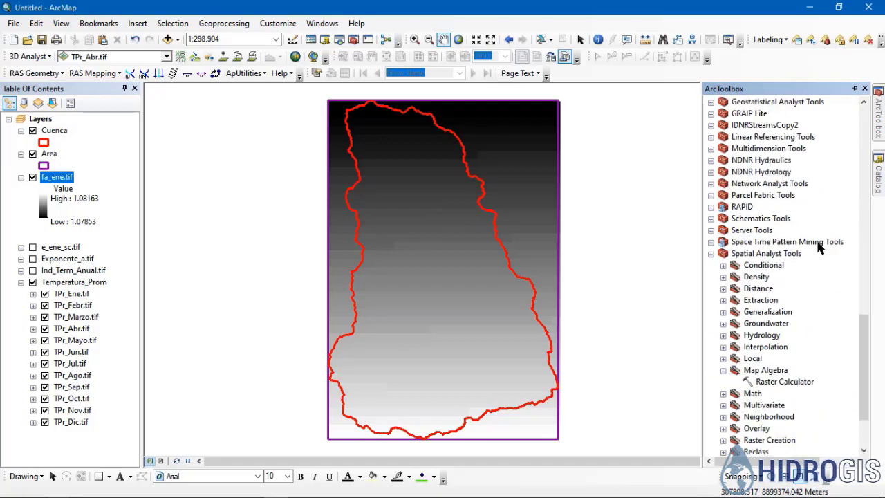
{"action": "scroll", "coordinate": [818, 249], "scroll_direction": "down", "scroll_amount": 3}
{"action": "left_click", "coordinate": [754, 174]}
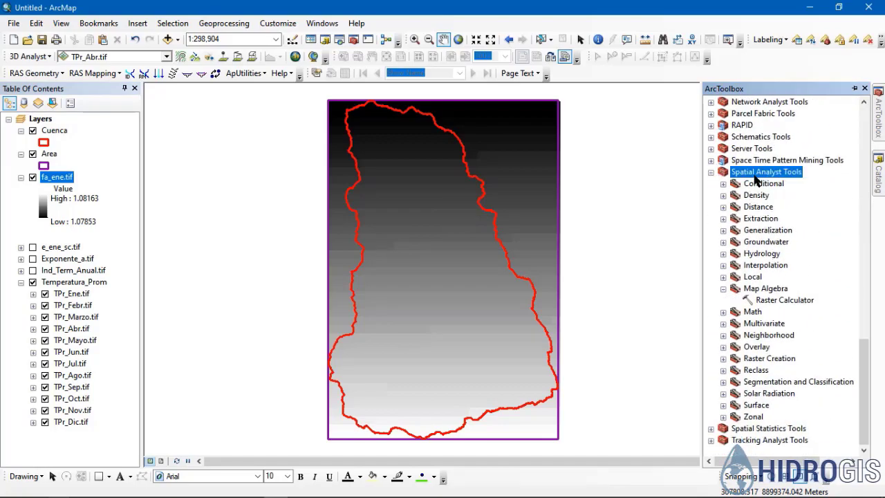
{"action": "left_click", "coordinate": [773, 290]}
{"action": "left_click", "coordinate": [781, 302]}
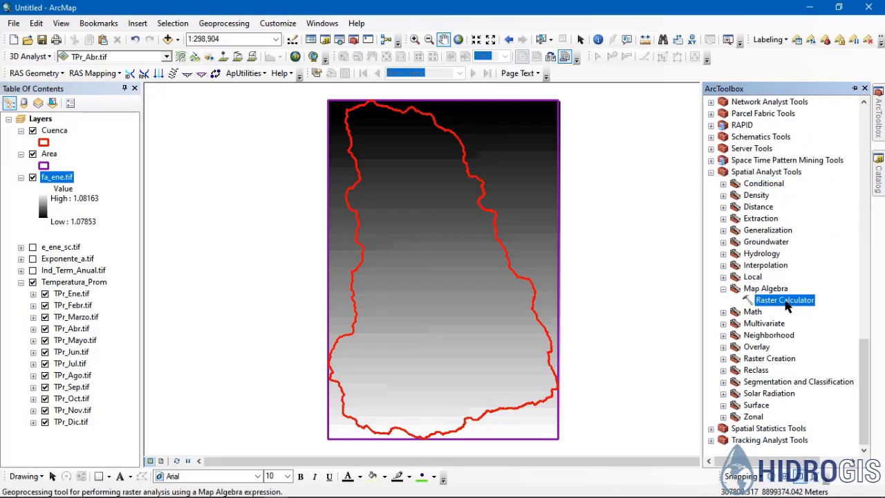
{"action": "double_click", "coordinate": [785, 301]}
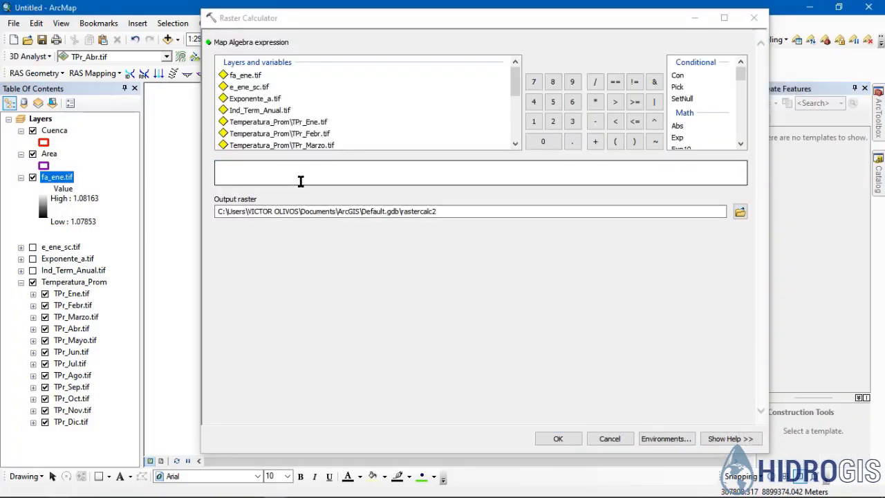
{"action": "left_click", "coordinate": [304, 177]}
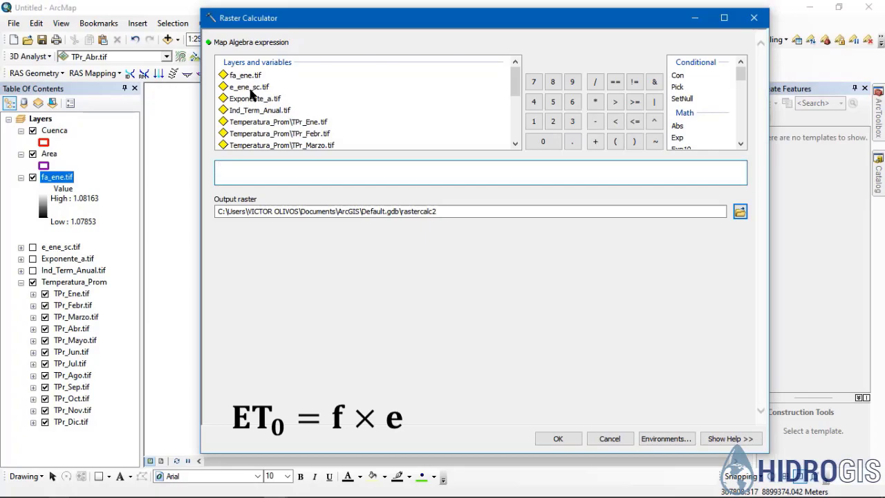
{"action": "double_click", "coordinate": [250, 90]}
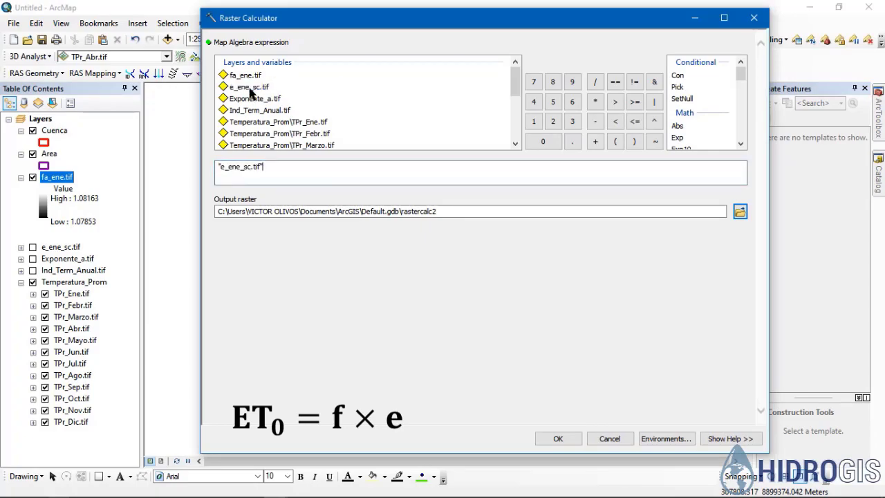
{"action": "left_click", "coordinate": [595, 101]}
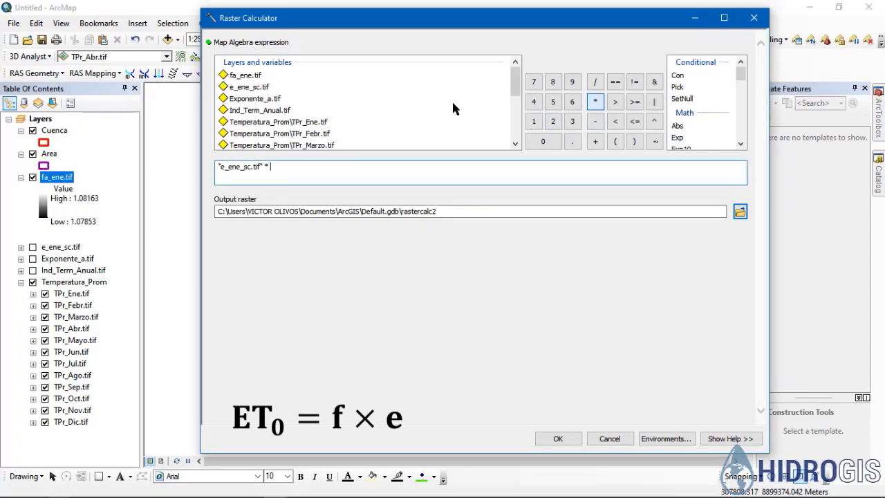
{"action": "double_click", "coordinate": [247, 78]}
Set the Raster Calculator output to Eto_Ene.tif in the ARCGIS output folder
{"action": "left_click", "coordinate": [738, 210]}
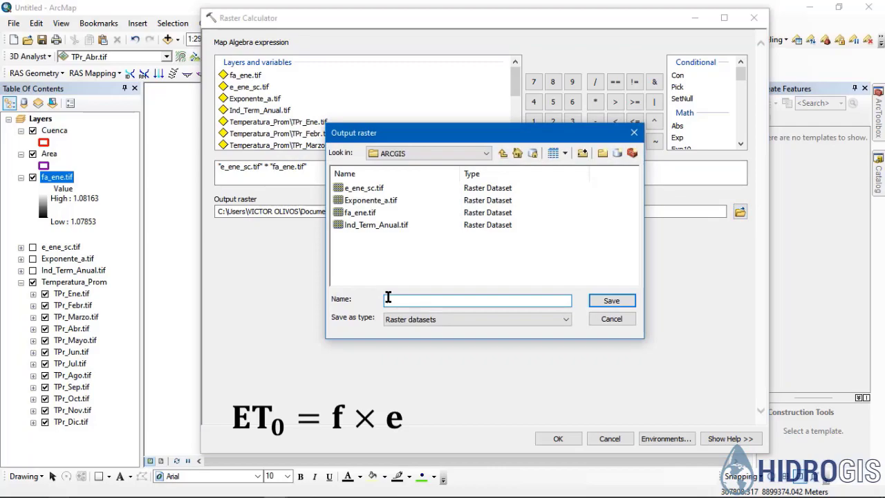
{"action": "type", "text": "eto_"}
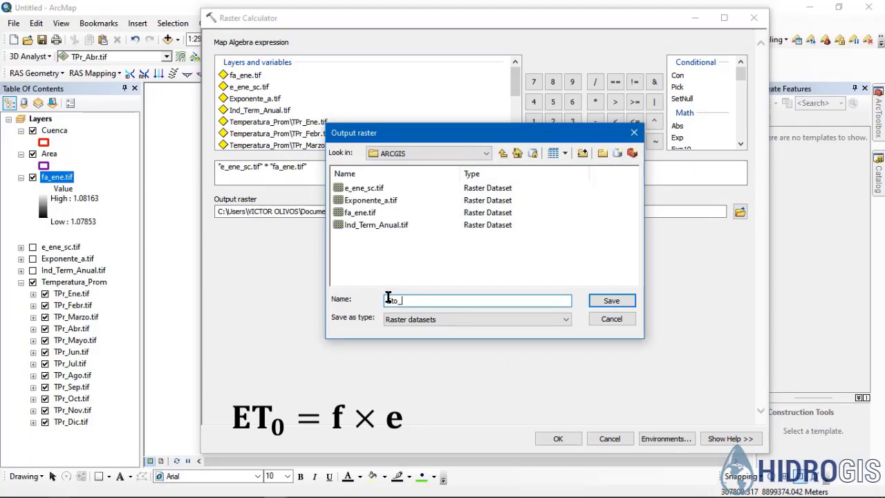
{"action": "key", "text": "BackSpace"}
{"action": "key", "text": "BackSpace"}
{"action": "type", "text": ".tif"}
{"action": "left_click", "coordinate": [611, 301]}
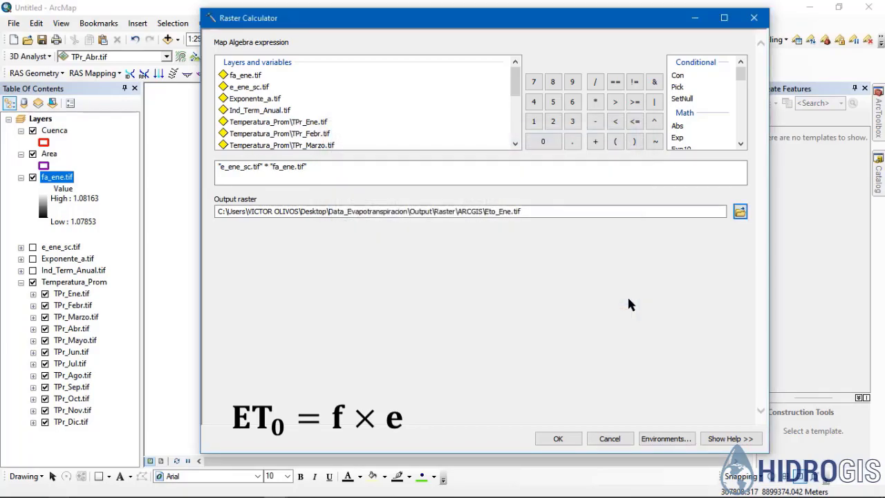
Run the multiplication, dismiss its completion report and turn off the fa_ene.tif layer
{"action": "left_click", "coordinate": [557, 440]}
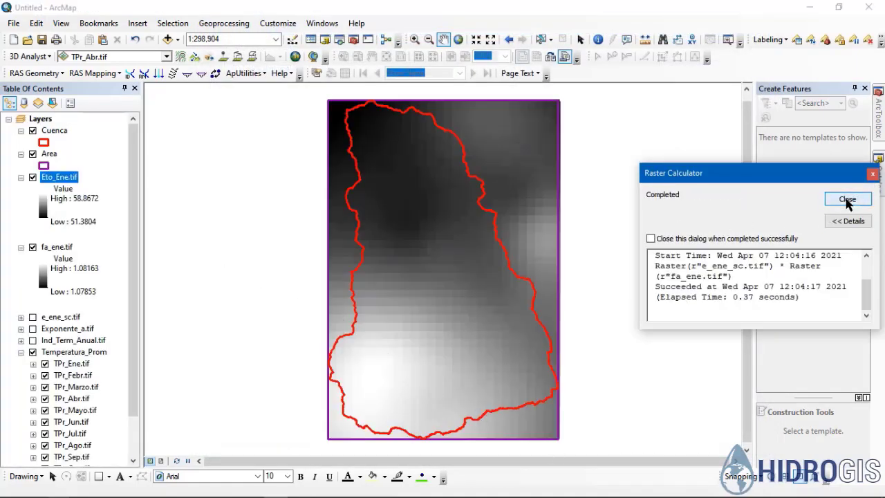
{"action": "left_click", "coordinate": [847, 199]}
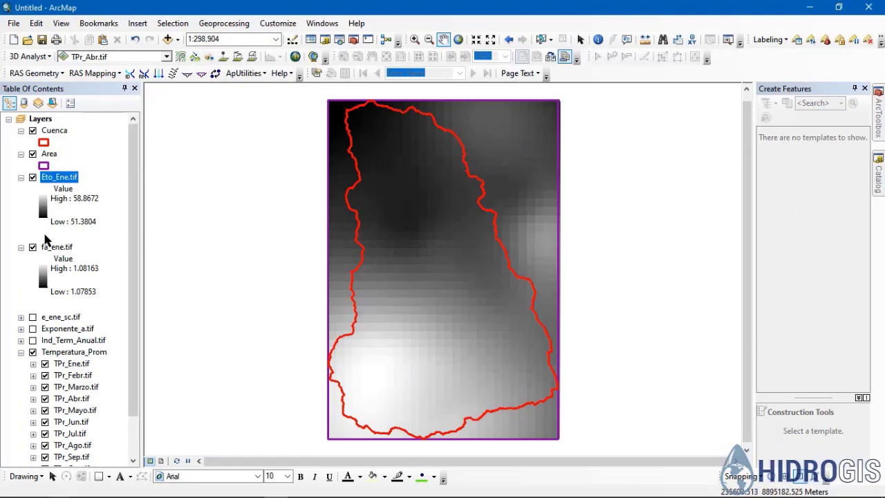
{"action": "left_click", "coordinate": [33, 246]}
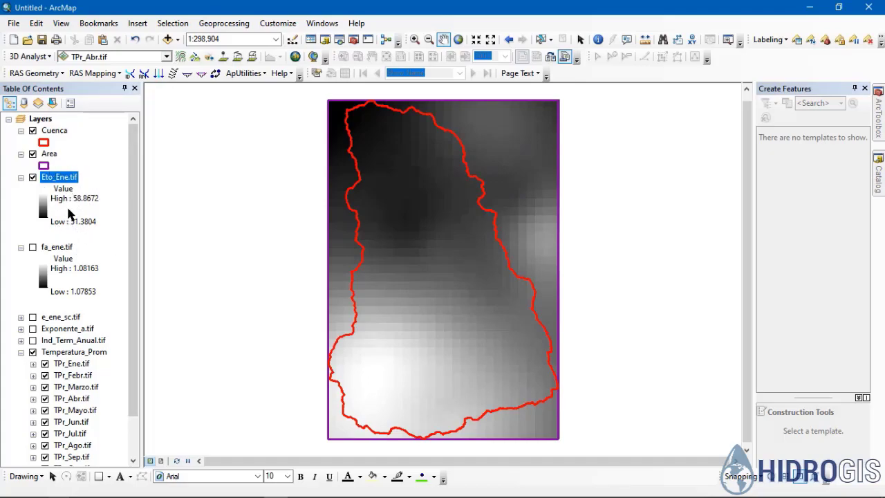
Enter a new Raster Calculator expression "Eto_Ene.tif" / 31 to convert January's evapotranspiration to a daily value
{"action": "left_click", "coordinate": [880, 130]}
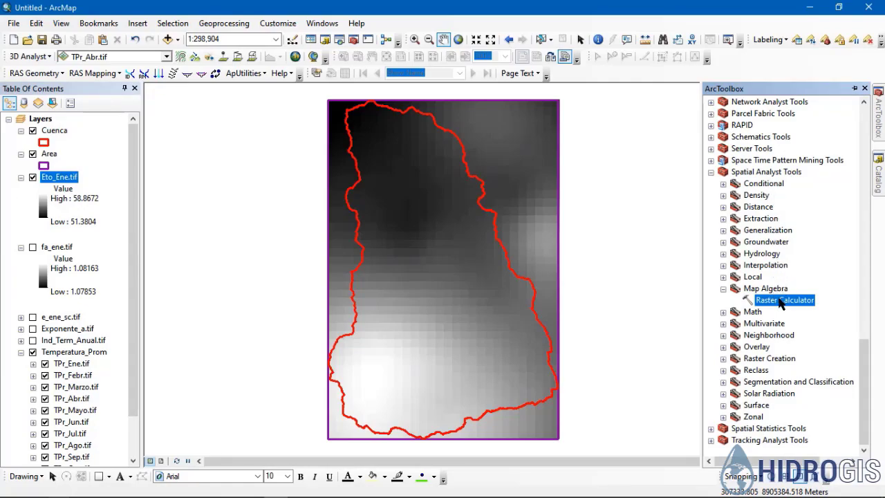
{"action": "left_click", "coordinate": [771, 173]}
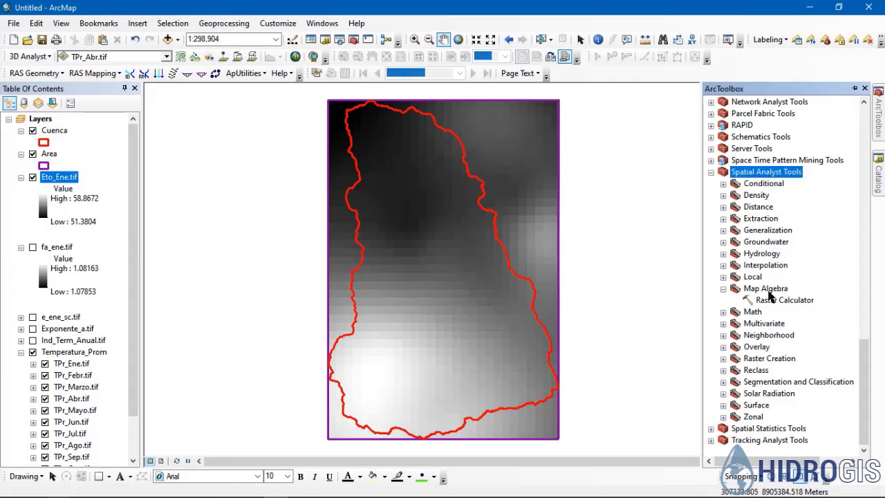
{"action": "left_click", "coordinate": [769, 291]}
{"action": "double_click", "coordinate": [772, 301]}
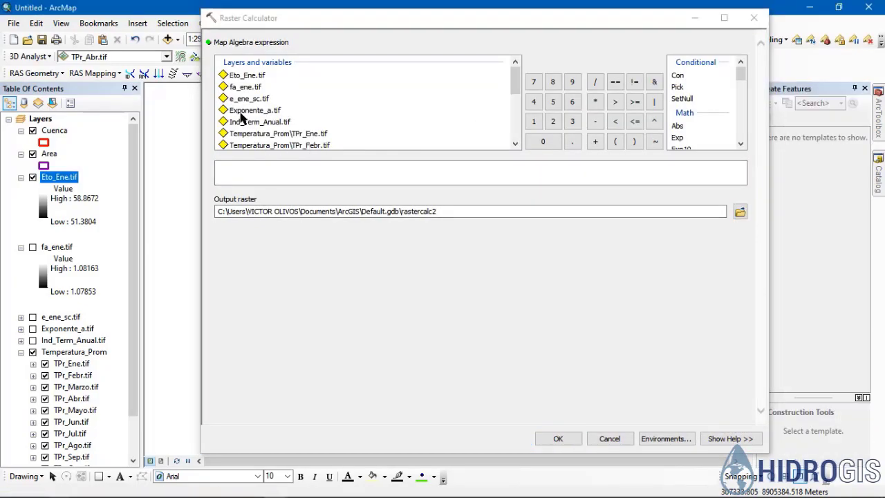
{"action": "double_click", "coordinate": [257, 76]}
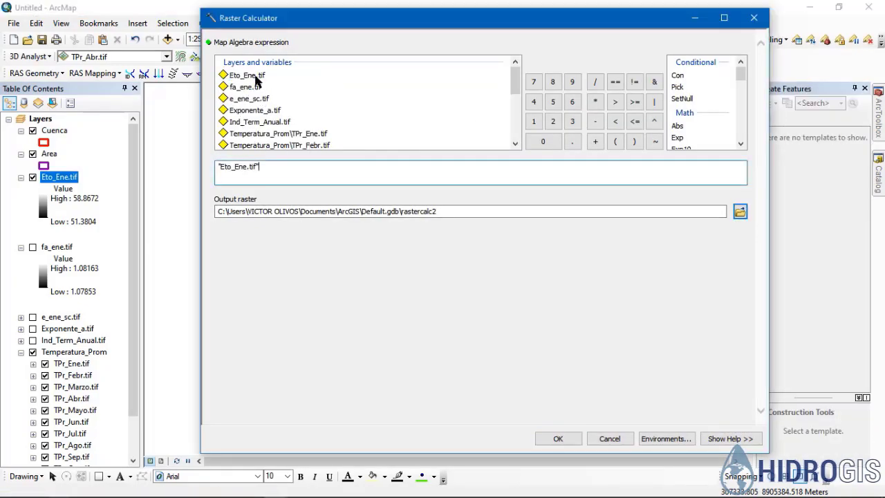
{"action": "left_click", "coordinate": [595, 81]}
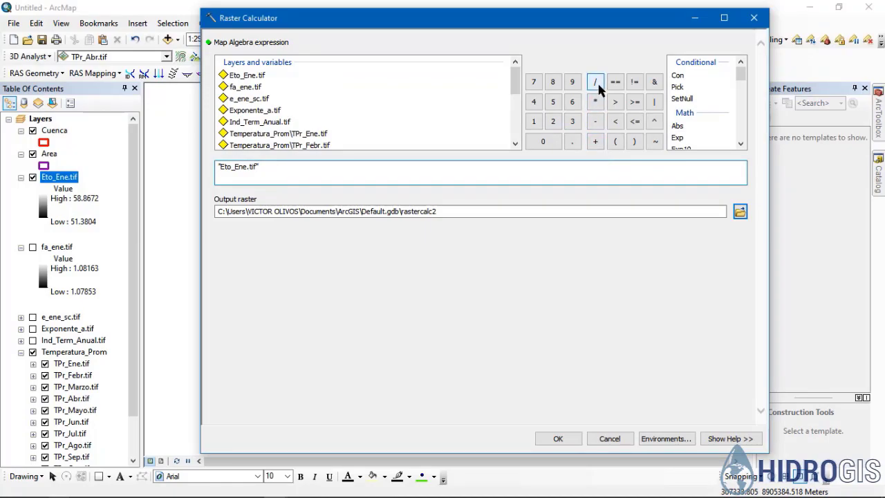
{"action": "type", "text": "31"}
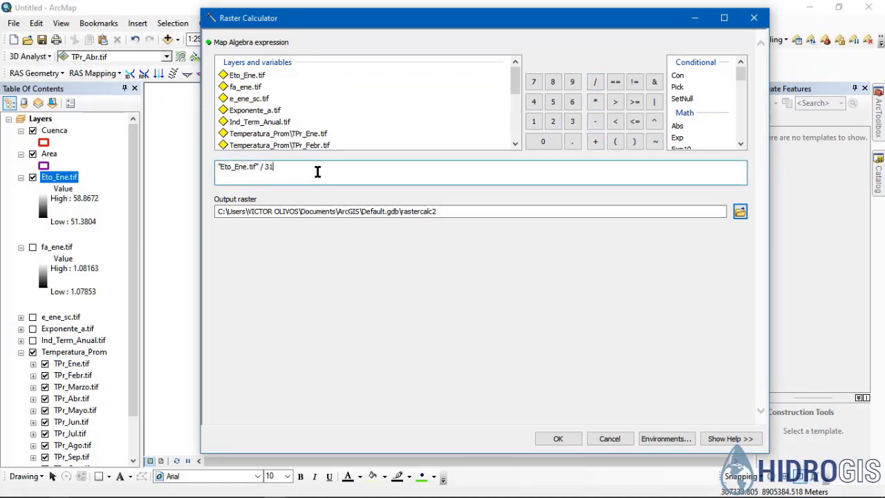
Set the output raster to Eto_Diaria_Ene.tif in the ARCGIS folder, basing the name on the existing Eto_Ene.tif
{"action": "left_click", "coordinate": [740, 211]}
{"action": "left_click", "coordinate": [364, 199]}
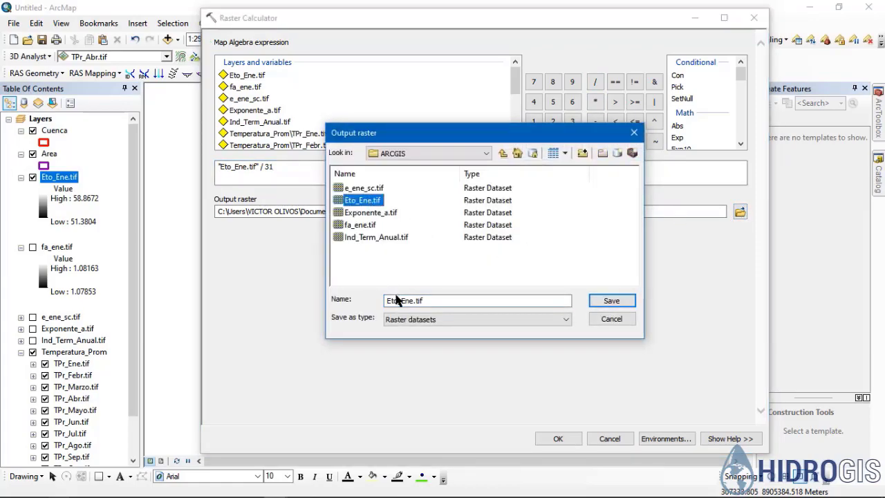
{"action": "left_click", "coordinate": [401, 303]}
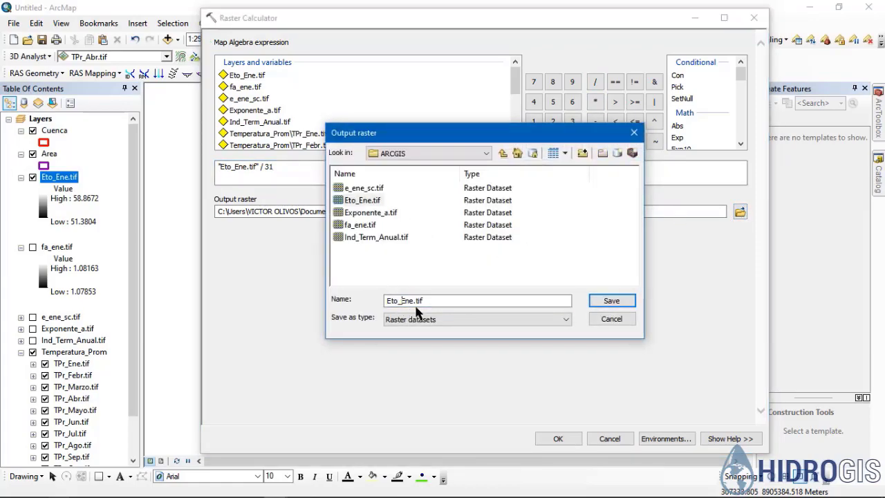
{"action": "type", "text": "Diaria_"}
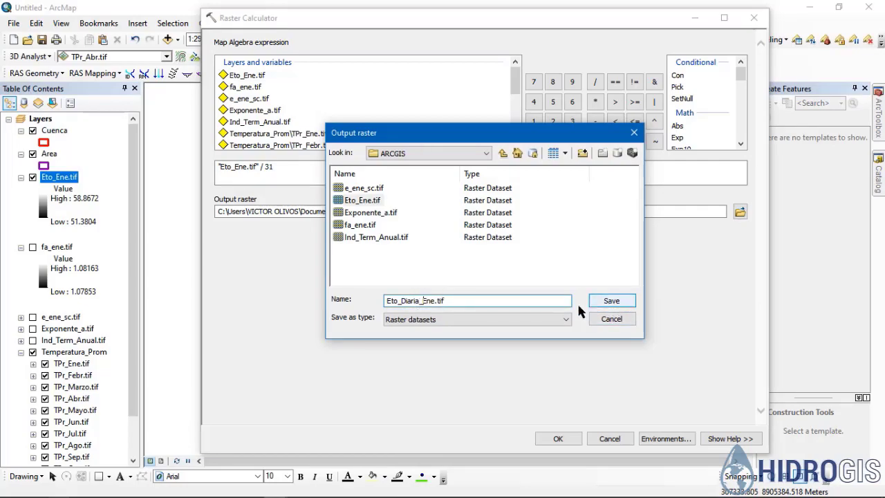
{"action": "left_click", "coordinate": [602, 302]}
{"action": "left_click", "coordinate": [608, 303]}
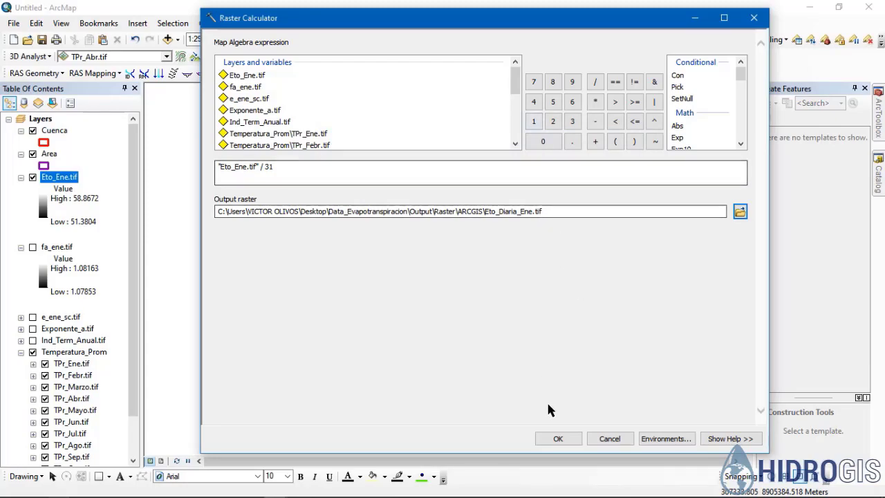
Run the daily calculation, dismiss its completion report and turn off the Eto_Ene.tif layer
{"action": "left_click", "coordinate": [557, 440]}
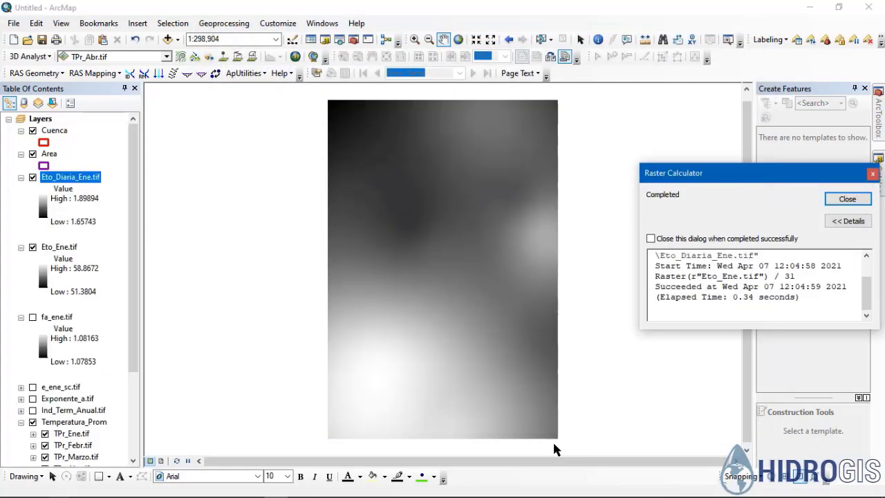
{"action": "left_click", "coordinate": [847, 200]}
{"action": "left_click", "coordinate": [32, 246]}
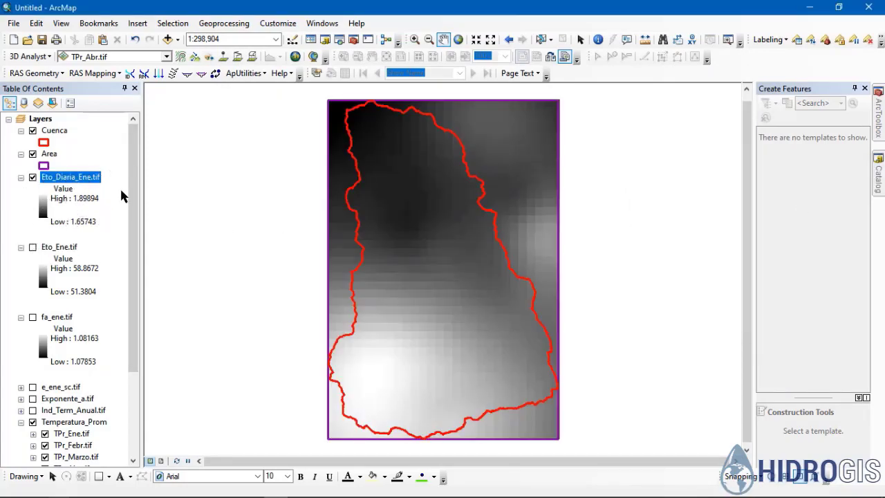
Symbolize Eto_Diaria_Ene.tif with the saturated red-yellow-cyan-blue color ramp, inverted so high values are red
{"action": "double_click", "coordinate": [43, 215]}
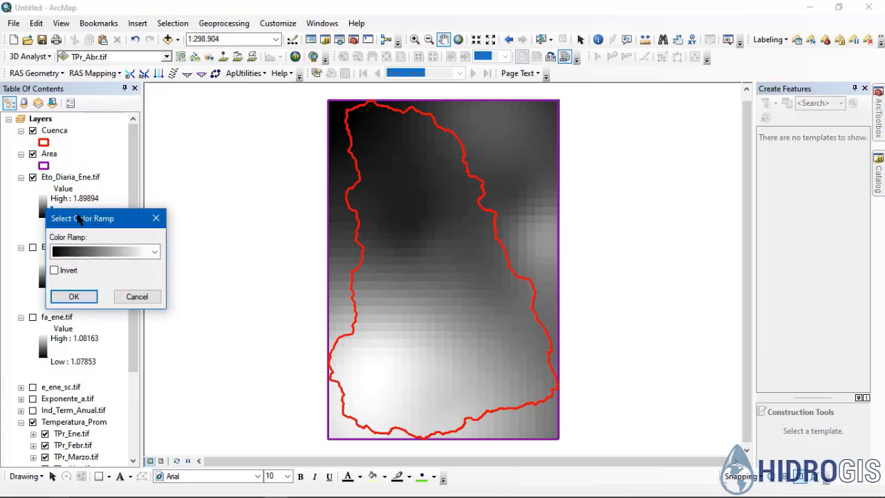
{"action": "left_click", "coordinate": [117, 250]}
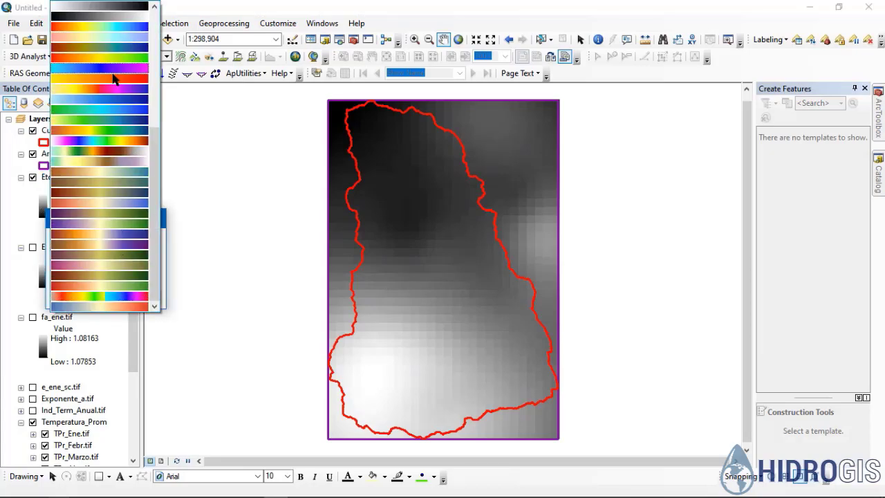
{"action": "left_click", "coordinate": [99, 38]}
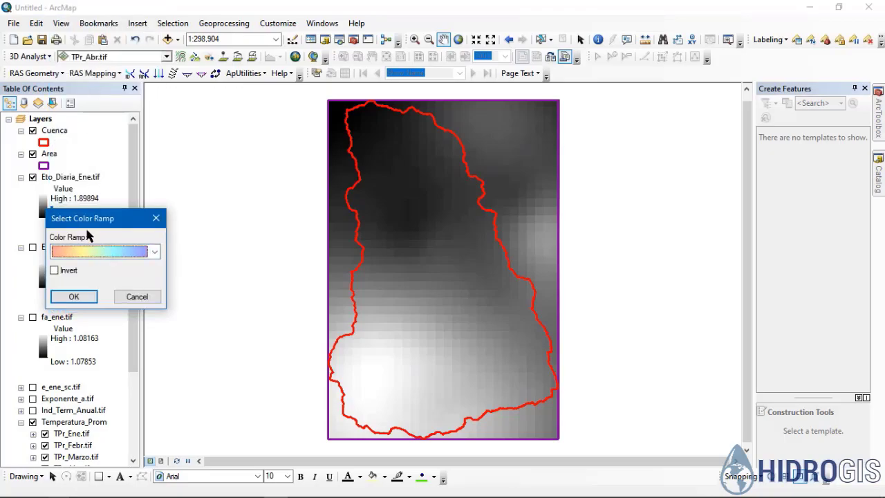
{"action": "left_click", "coordinate": [90, 249]}
{"action": "left_click", "coordinate": [118, 31]}
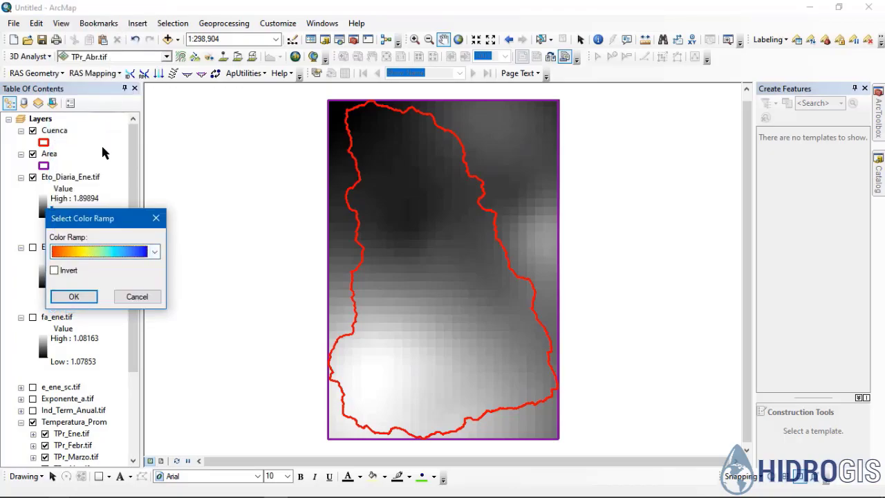
{"action": "left_click", "coordinate": [62, 270]}
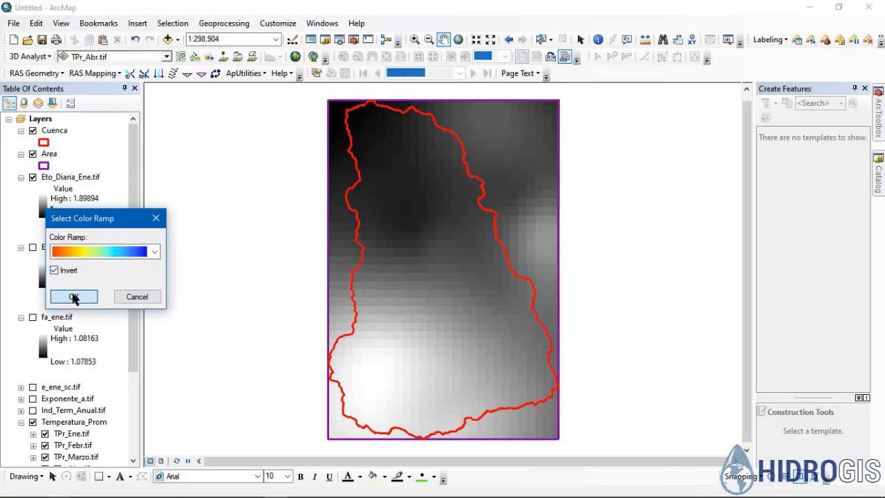
{"action": "left_click", "coordinate": [73, 296]}
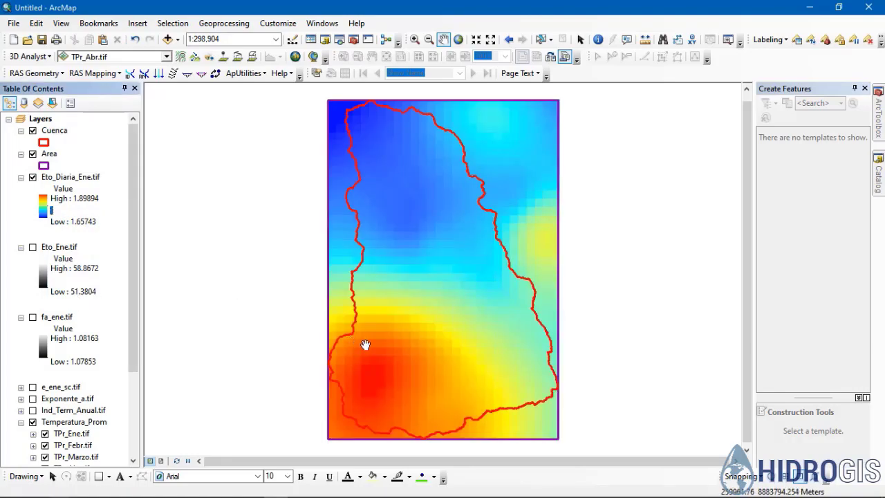